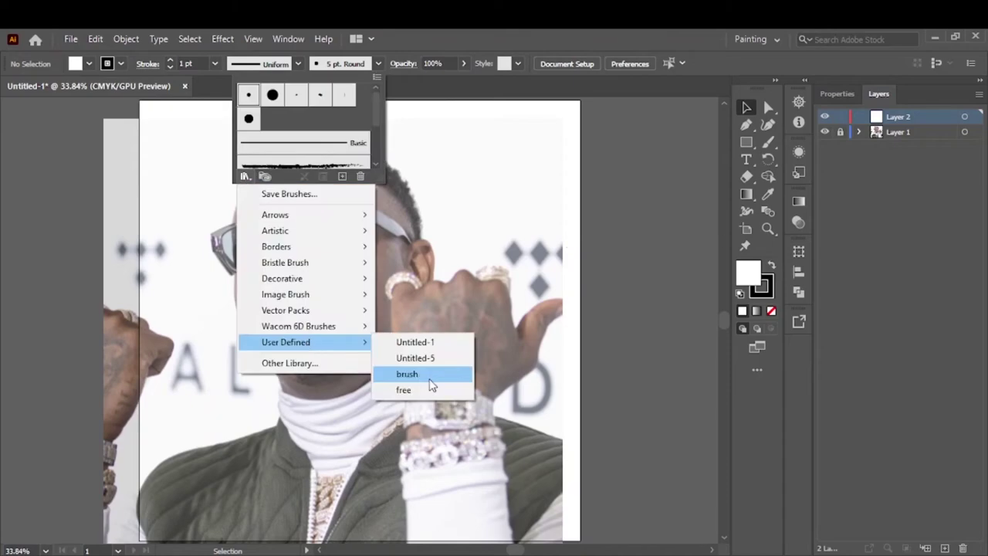
Load a brush library from the Brushes panel menu for inking
{"action": "left_click", "coordinate": [430, 378]}
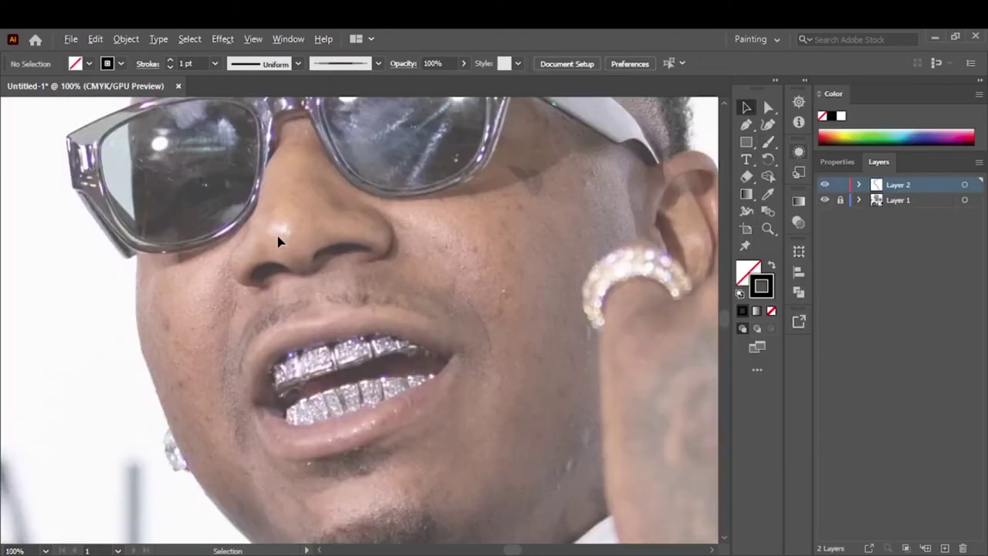
Trace both nostrils and the underside of the nose with thin black strokes
{"action": "scroll", "coordinate": [367, 191], "scroll_direction": "down", "scroll_amount": 3}
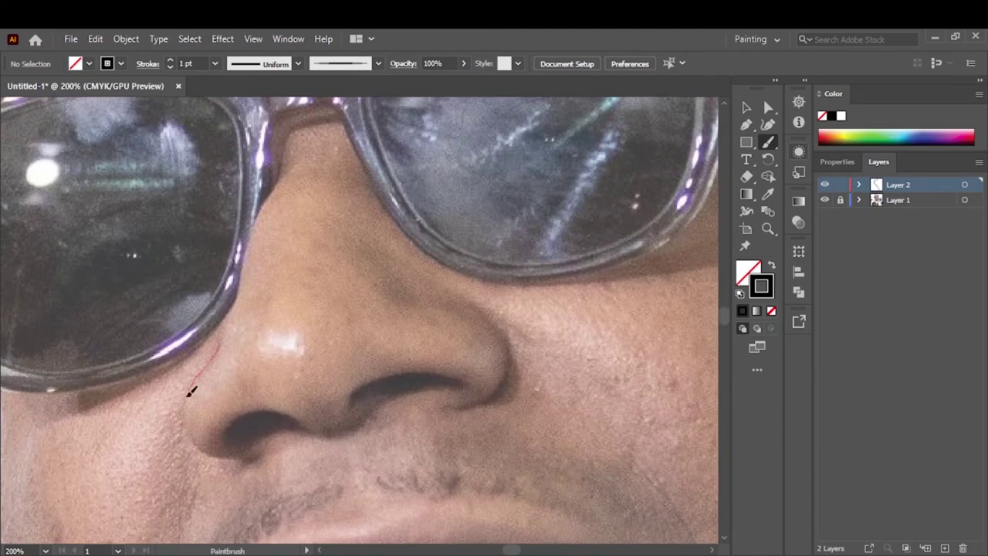
{"action": "mouse_move", "coordinate": [190, 392]}
{"action": "left_mouse_down"}
{"action": "mouse_move", "coordinate": [245, 461]}
{"action": "mouse_move", "coordinate": [344, 438]}
{"action": "left_mouse_up"}
{"action": "left_click_drag", "start_coordinate": [456, 407], "coordinate": [462, 302]}
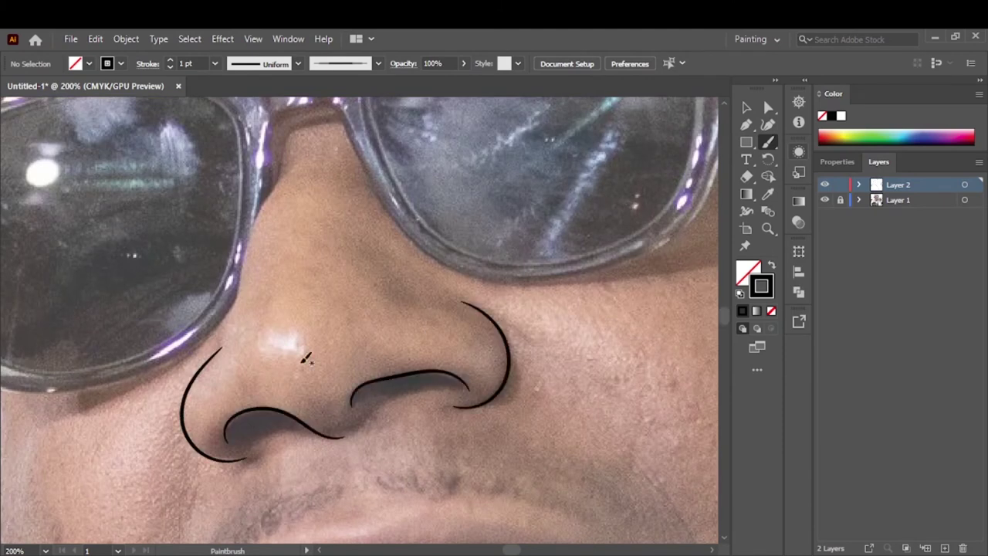
{"action": "left_click_drag", "start_coordinate": [247, 251], "coordinate": [290, 166]}
Outline the upper lip, lower lip and the lower teeth line
{"action": "scroll", "coordinate": [261, 394], "scroll_direction": "down", "scroll_amount": 10}
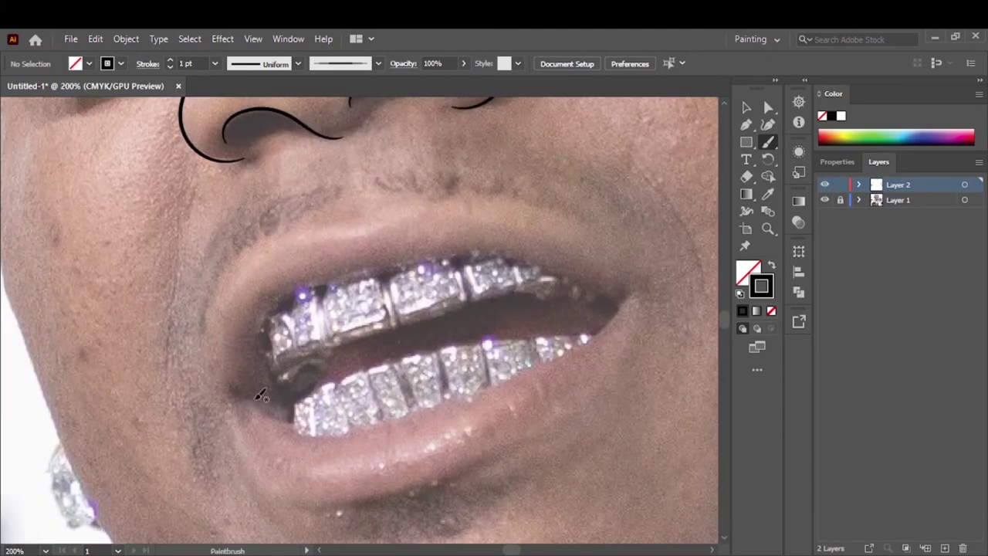
{"action": "left_click_drag", "start_coordinate": [618, 276], "coordinate": [630, 305]}
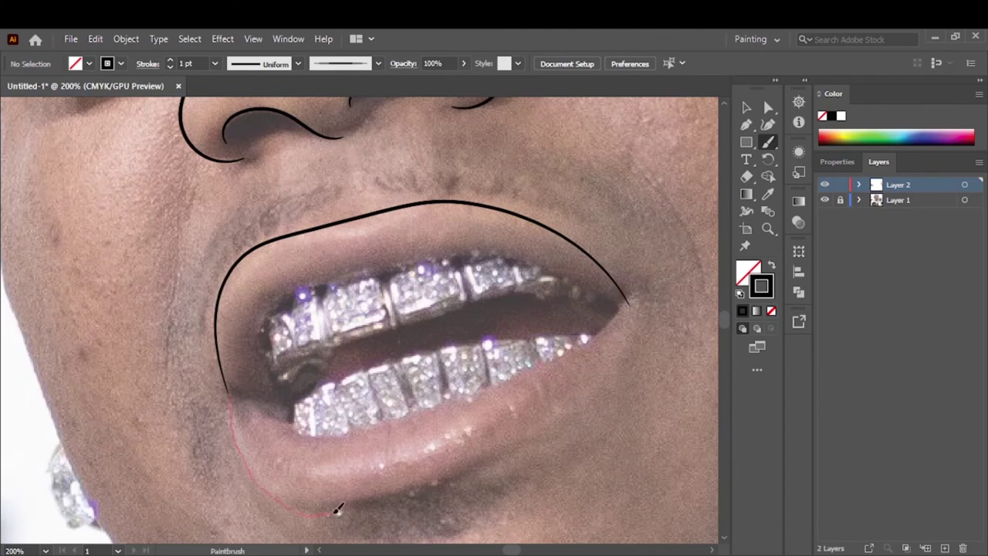
{"action": "left_click_drag", "start_coordinate": [626, 352], "coordinate": [633, 298]}
{"action": "left_click_drag", "start_coordinate": [351, 433], "coordinate": [626, 301]}
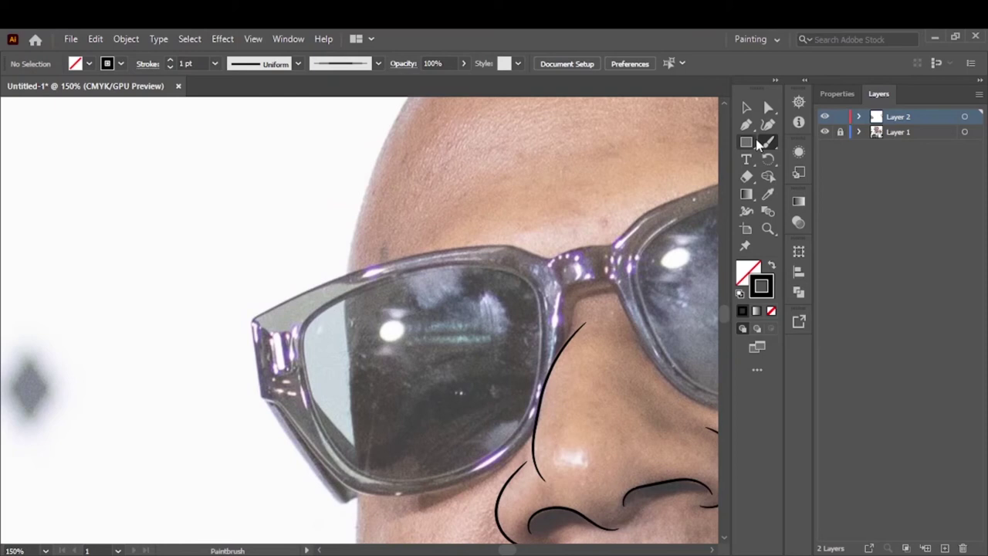
Set the stroke to 2 pt and outline the left frame's top, bottom and outer edges
{"action": "left_click", "coordinate": [214, 63]}
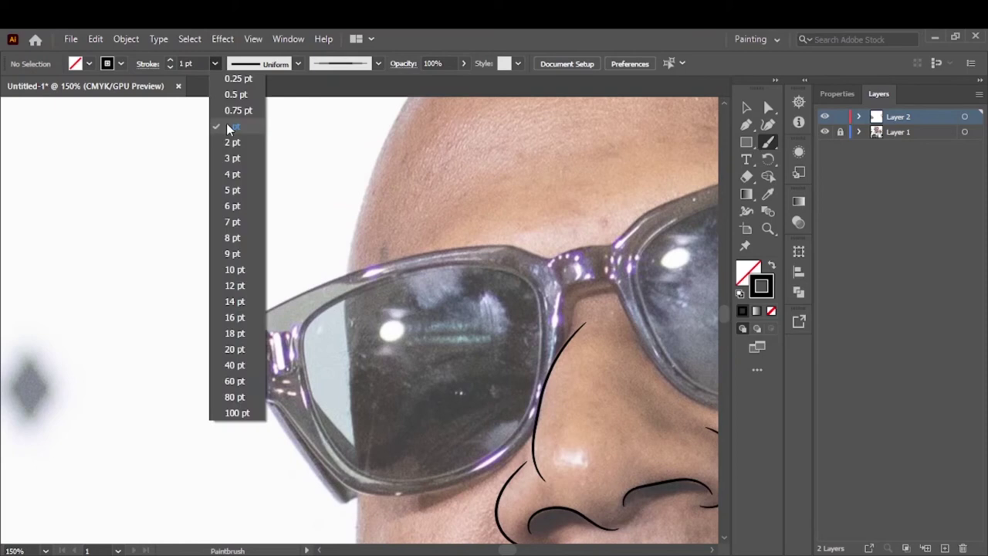
{"action": "left_click", "coordinate": [229, 146]}
{"action": "key", "text": "ctrl+plus"}
{"action": "key", "text": "ctrl+plus"}
{"action": "left_click_drag", "start_coordinate": [540, 331], "coordinate": [569, 221]}
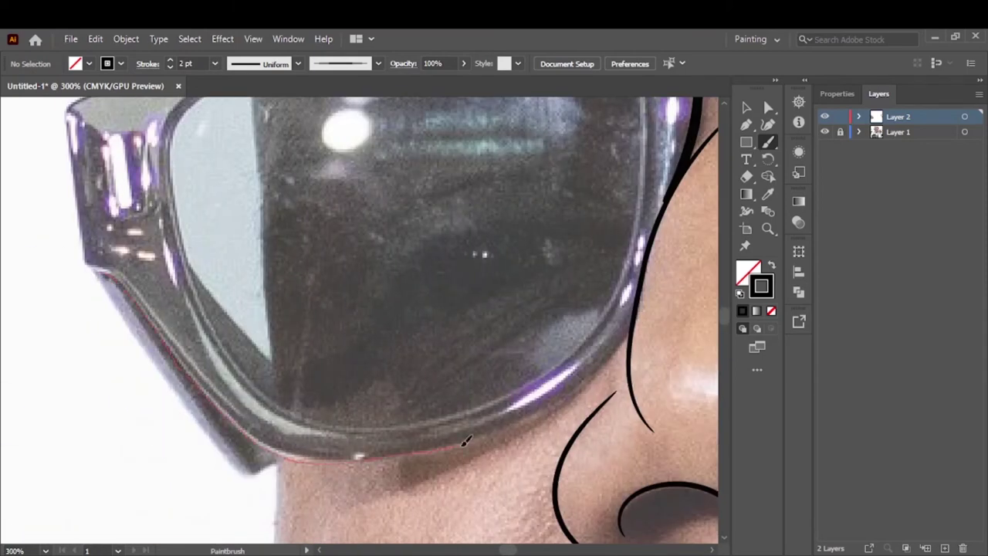
{"action": "left_click_drag", "start_coordinate": [637, 309], "coordinate": [94, 264]}
{"action": "left_click_drag", "start_coordinate": [66, 125], "coordinate": [91, 269]}
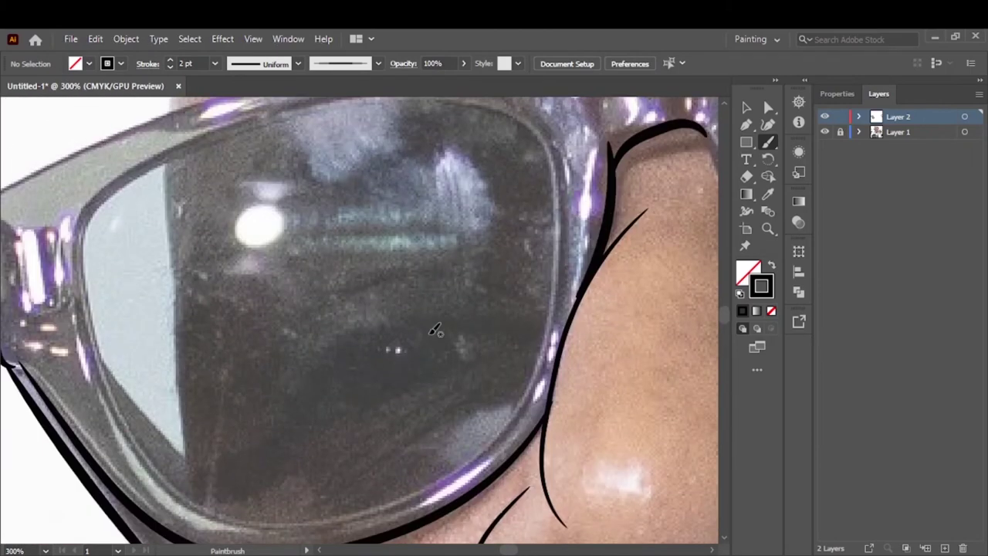
Trace the lens rims and the lens top running into the temple arm
{"action": "left_click_drag", "start_coordinate": [498, 450], "coordinate": [551, 359]}
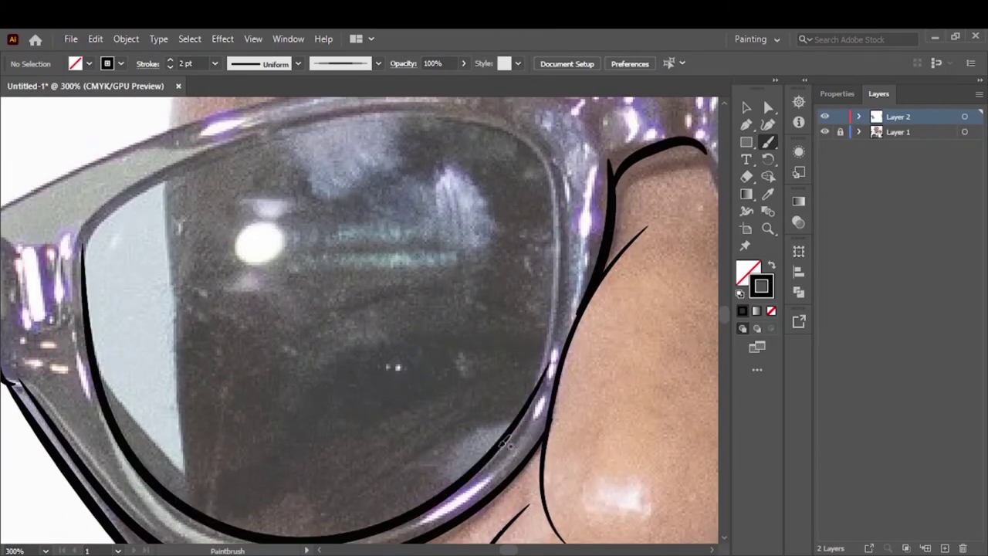
{"action": "left_click_drag", "start_coordinate": [522, 133], "coordinate": [499, 126]}
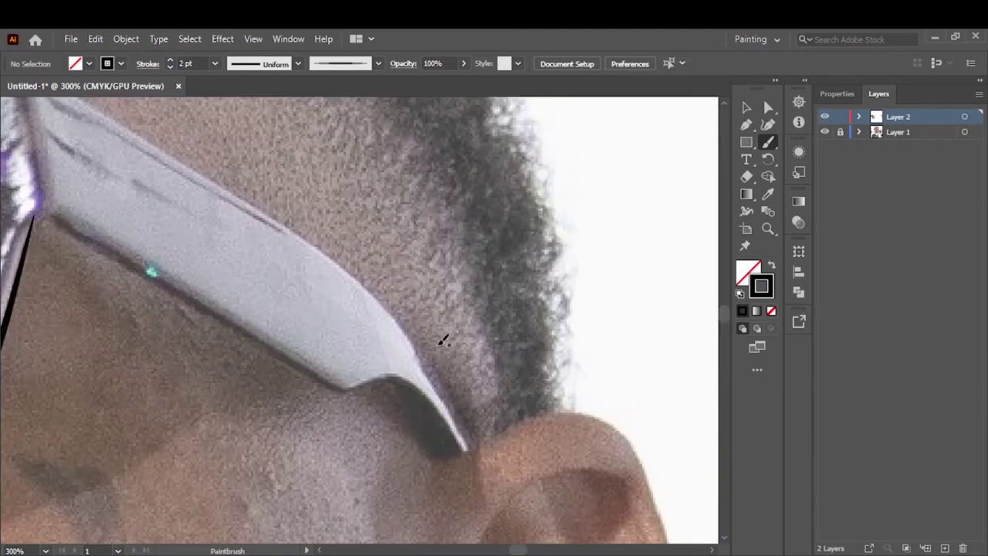
{"action": "left_click_drag", "start_coordinate": [401, 376], "coordinate": [459, 451]}
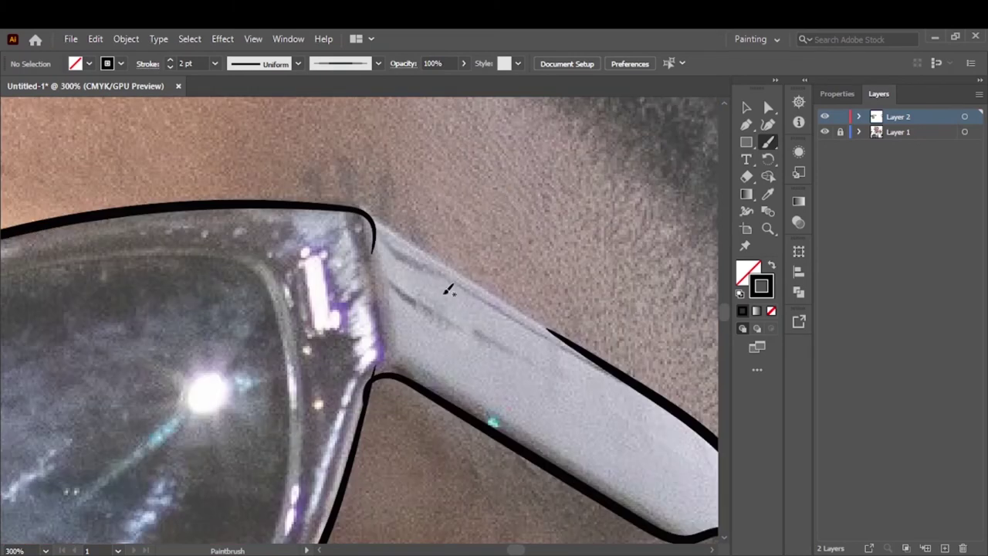
{"action": "left_click_drag", "start_coordinate": [370, 224], "coordinate": [644, 379]}
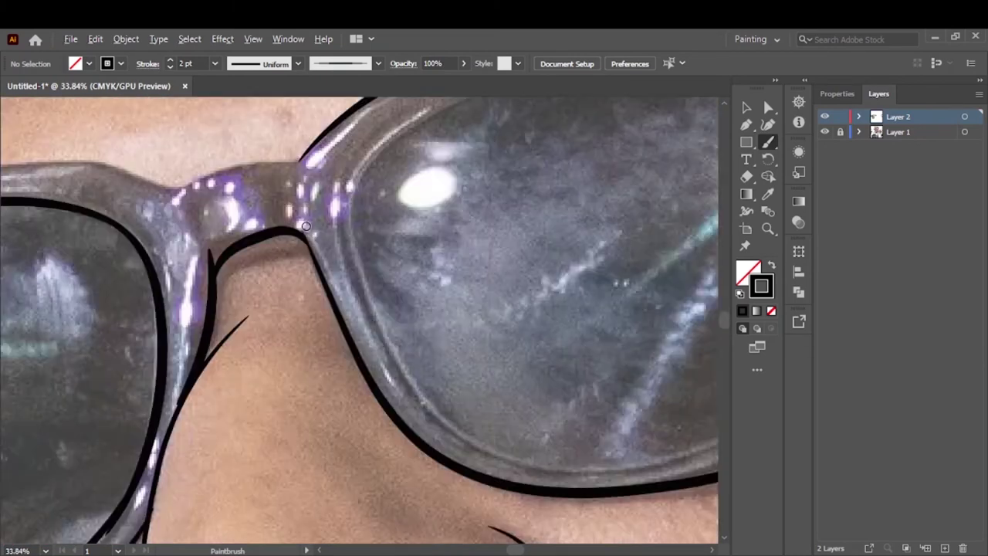
Outline the right lens rims, the nose bridge frame and the left lens reflection edge
{"action": "scroll", "coordinate": [363, 255], "scroll_direction": "down", "scroll_amount": 1}
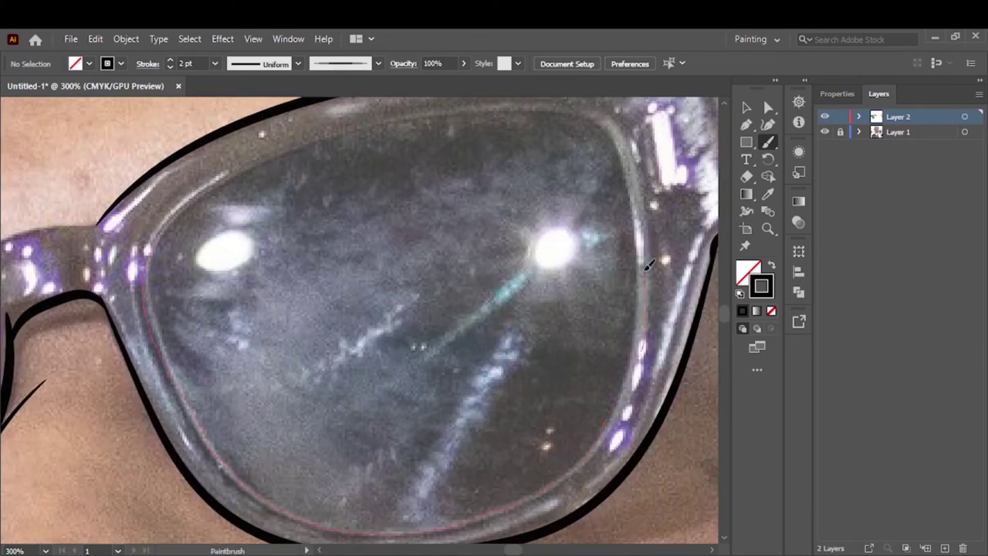
{"action": "left_click_drag", "start_coordinate": [411, 115], "coordinate": [417, 112]}
{"action": "left_click_drag", "start_coordinate": [487, 100], "coordinate": [444, 106]}
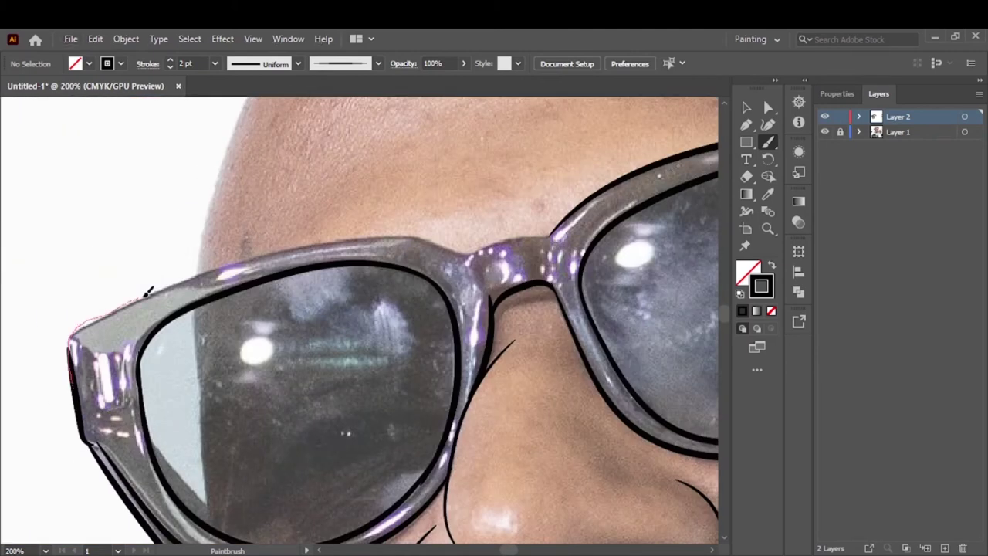
{"action": "left_click_drag", "start_coordinate": [478, 251], "coordinate": [587, 209]}
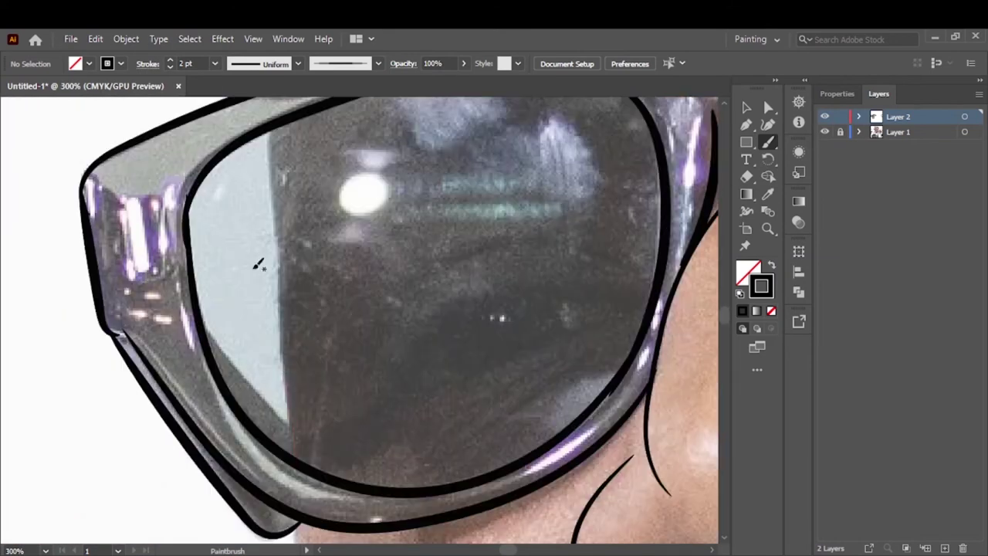
{"action": "left_click_drag", "start_coordinate": [278, 295], "coordinate": [268, 135]}
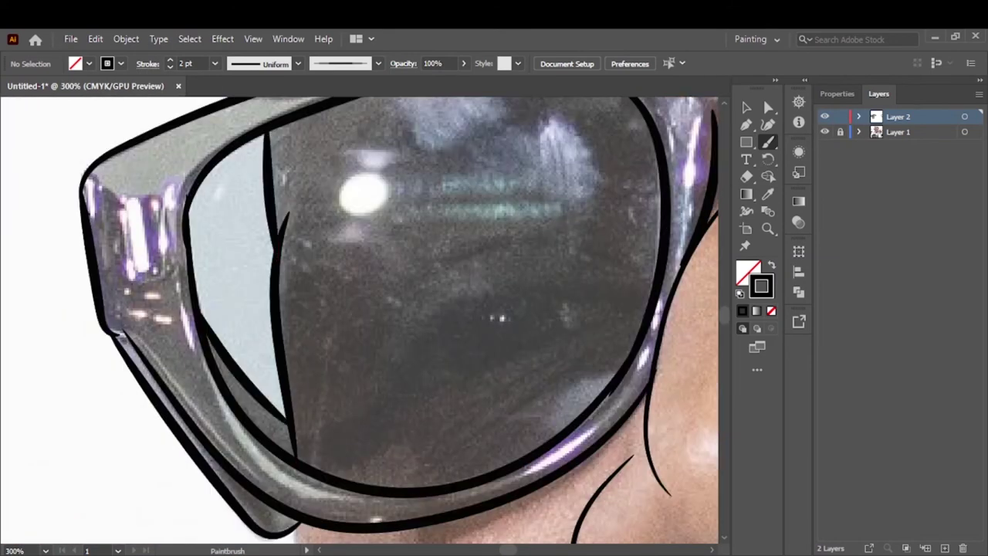
{"action": "scroll", "coordinate": [436, 328], "scroll_direction": "down", "scroll_amount": 3}
{"action": "scroll", "coordinate": [394, 375], "scroll_direction": "up", "scroll_amount": 3}
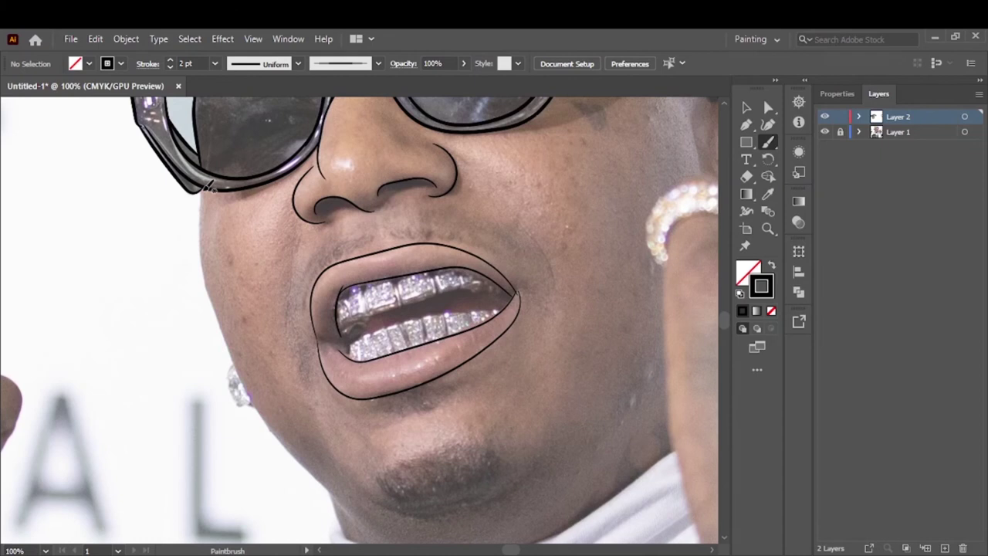
Trace the cheek below the glasses and the jawline toward the neck
{"action": "left_click_drag", "start_coordinate": [248, 384], "coordinate": [294, 443]}
{"action": "scroll", "coordinate": [337, 269], "scroll_direction": "up", "scroll_amount": 5}
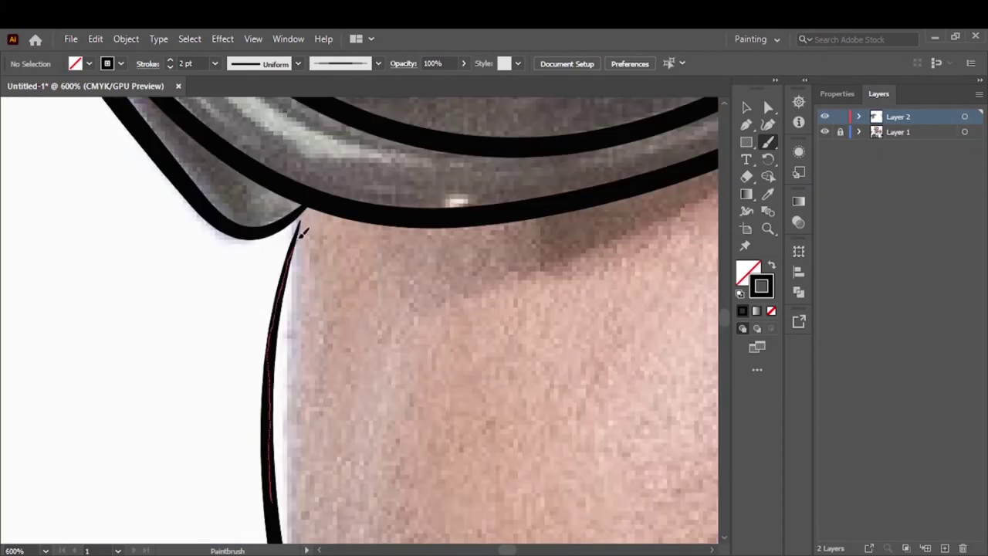
{"action": "left_click_drag", "start_coordinate": [302, 231], "coordinate": [301, 230]}
{"action": "key", "text": "ctrl+0"}
{"action": "scroll", "coordinate": [145, 261], "scroll_direction": "up", "scroll_amount": 5}
{"action": "left_click_drag", "start_coordinate": [227, 376], "coordinate": [227, 377]}
Outline the turtleneck collar folds along the chain, its right side, and the chin line
{"action": "scroll", "coordinate": [365, 266], "scroll_direction": "down", "scroll_amount": 3}
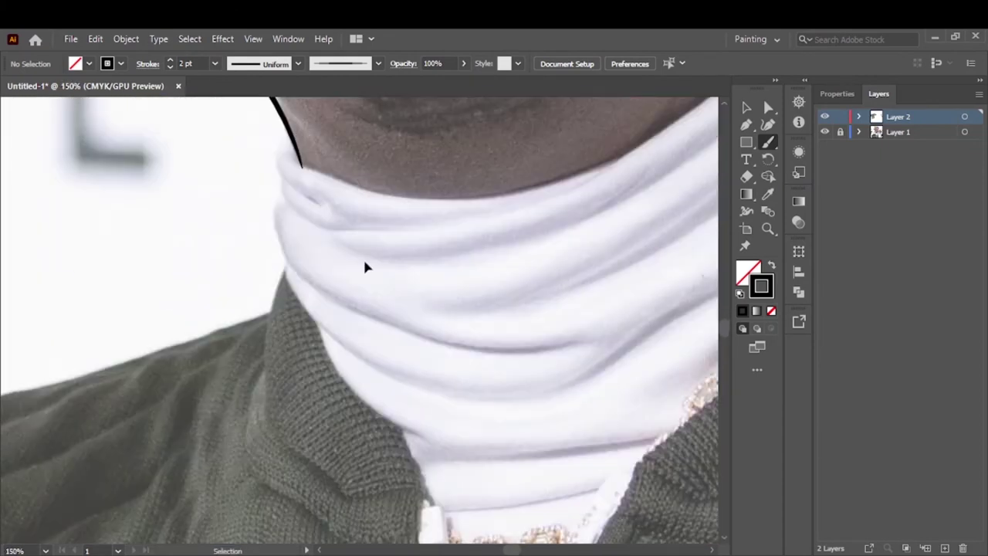
{"action": "mouse_move", "coordinate": [281, 237]}
{"action": "left_mouse_down"}
{"action": "mouse_move", "coordinate": [343, 305]}
{"action": "mouse_move", "coordinate": [547, 452]}
{"action": "left_mouse_up"}
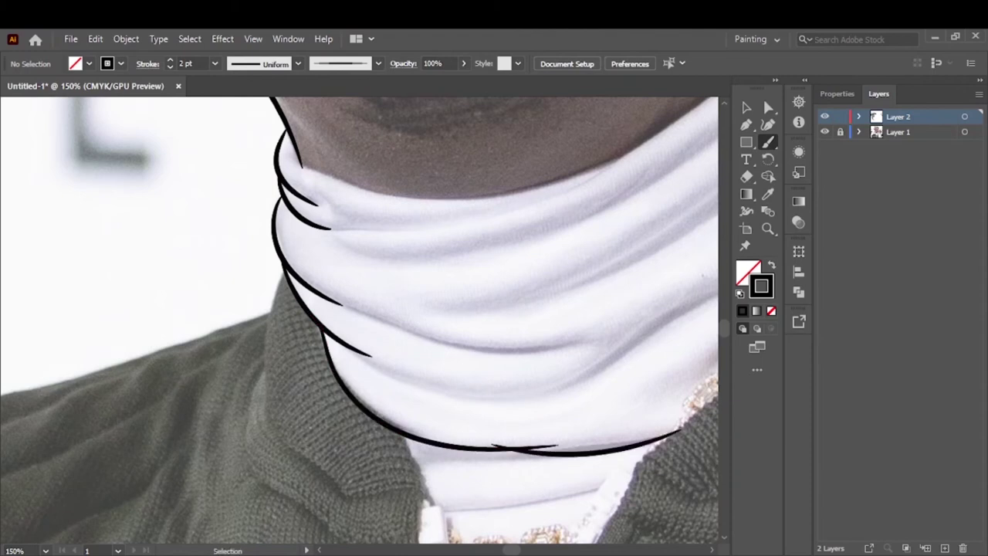
{"action": "scroll", "coordinate": [569, 396], "scroll_direction": "right", "scroll_amount": 5}
{"action": "mouse_move", "coordinate": [363, 477]}
{"action": "left_mouse_down"}
{"action": "mouse_move", "coordinate": [463, 407]}
{"action": "mouse_move", "coordinate": [507, 331]}
{"action": "left_mouse_up"}
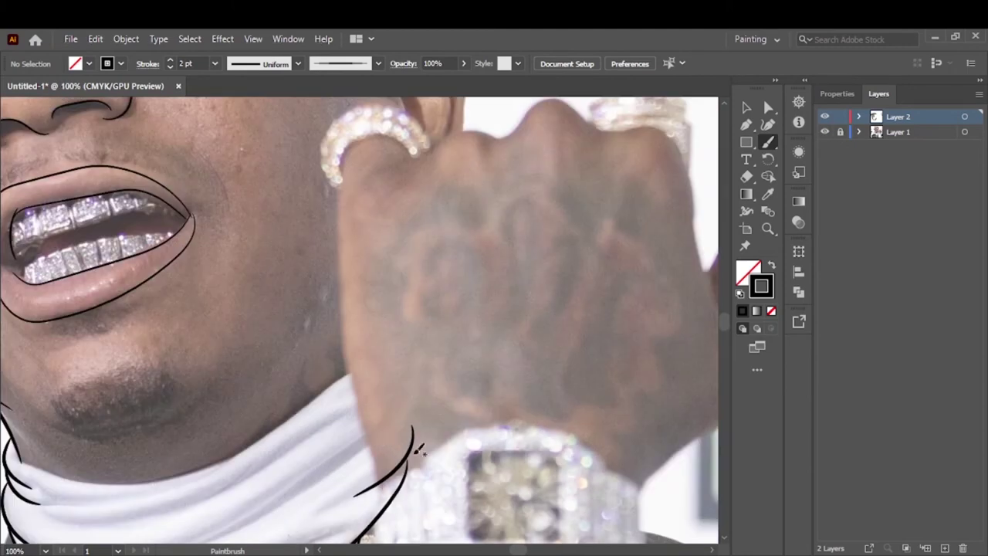
{"action": "left_click_drag", "start_coordinate": [421, 372], "coordinate": [359, 463]}
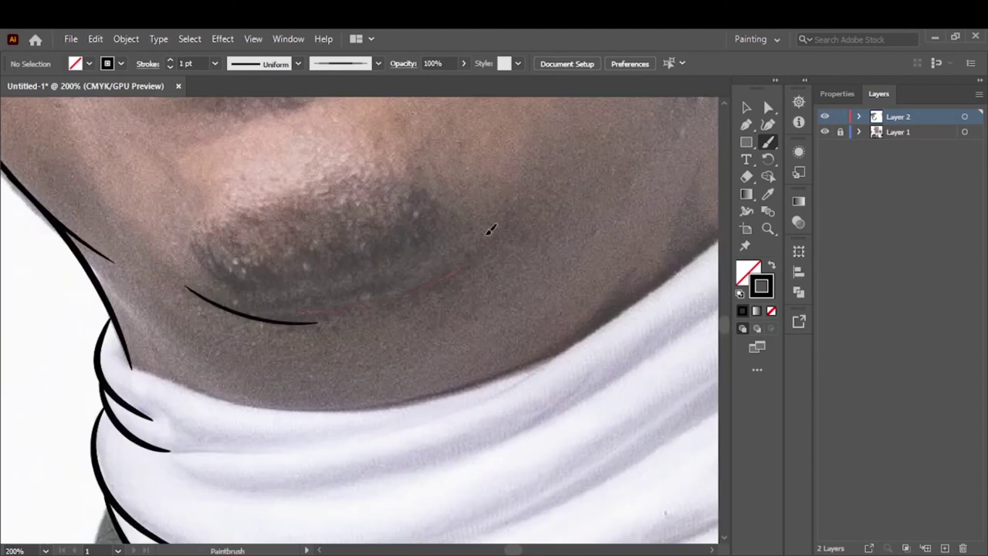
{"action": "left_click_drag", "start_coordinate": [490, 230], "coordinate": [473, 242]}
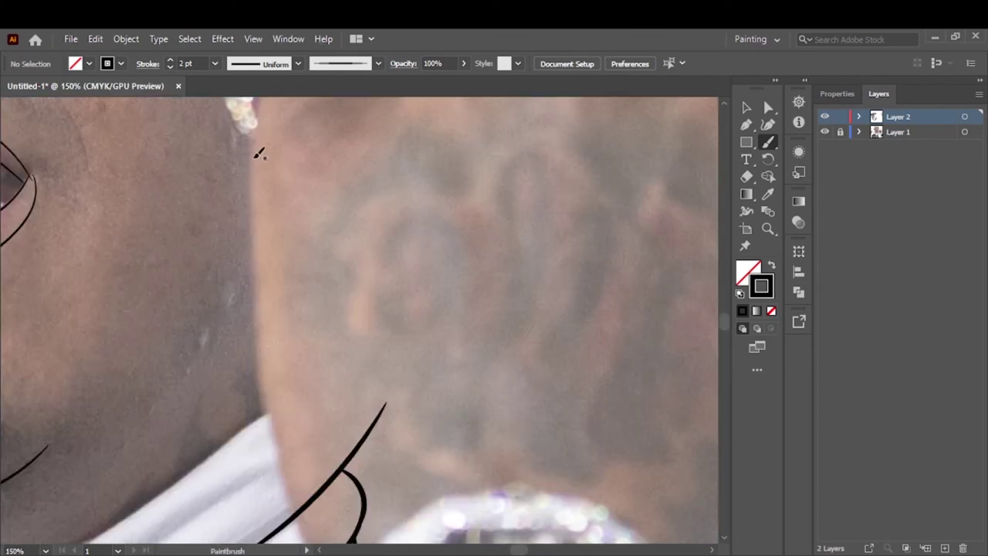
Draw a wavy line across the back of the hand to its edge
{"action": "mouse_move", "coordinate": [254, 162]}
{"action": "left_mouse_down"}
{"action": "mouse_move", "coordinate": [377, 324]}
{"action": "mouse_move", "coordinate": [587, 300]}
{"action": "left_mouse_up"}
{"action": "scroll", "coordinate": [615, 231], "scroll_direction": "right", "scroll_amount": 5}
{"action": "scroll", "coordinate": [509, 384], "scroll_direction": "down", "scroll_amount": 1}
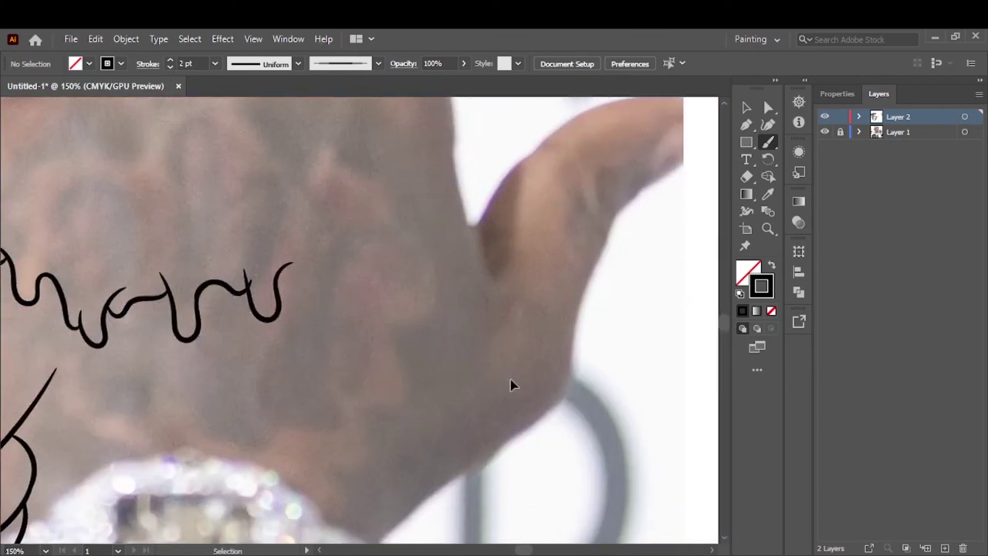
{"action": "left_click_drag", "start_coordinate": [294, 202], "coordinate": [535, 317]}
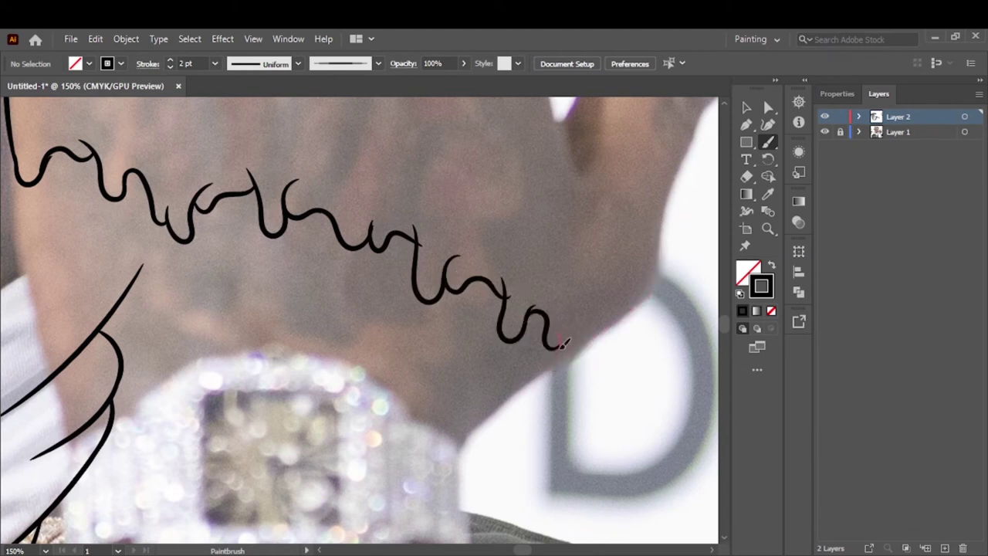
{"action": "left_click_drag", "start_coordinate": [617, 320], "coordinate": [655, 335]}
{"action": "key", "text": "ctrl+0"}
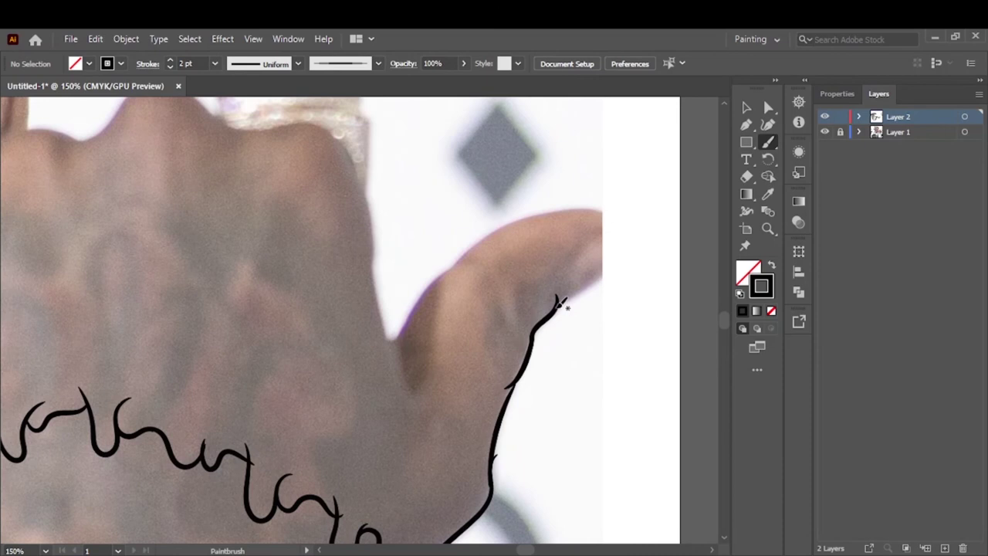
Outline the hand's edge, the thumb top, the knuckle and the knuckle ring
{"action": "left_click_drag", "start_coordinate": [571, 289], "coordinate": [655, 232]}
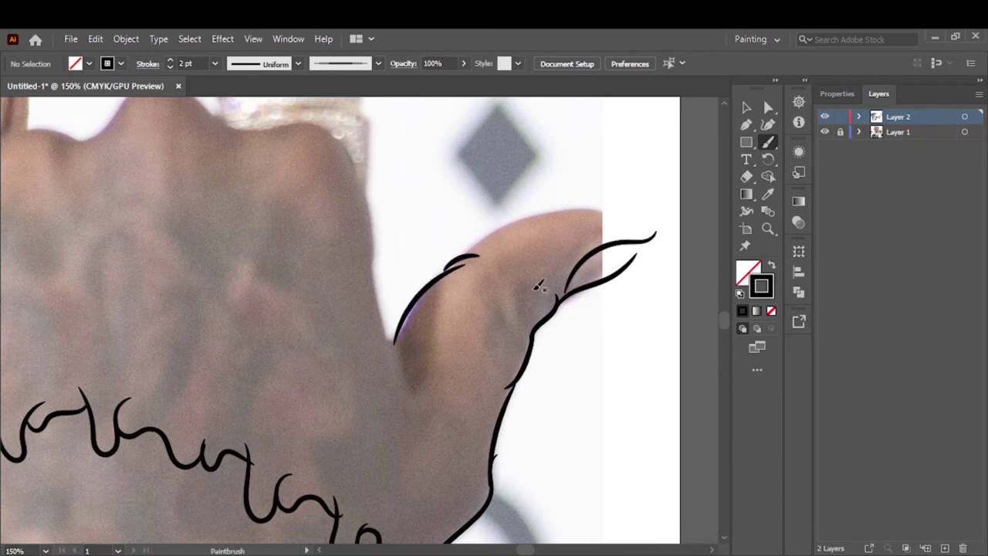
{"action": "key", "text": "ctrl+0"}
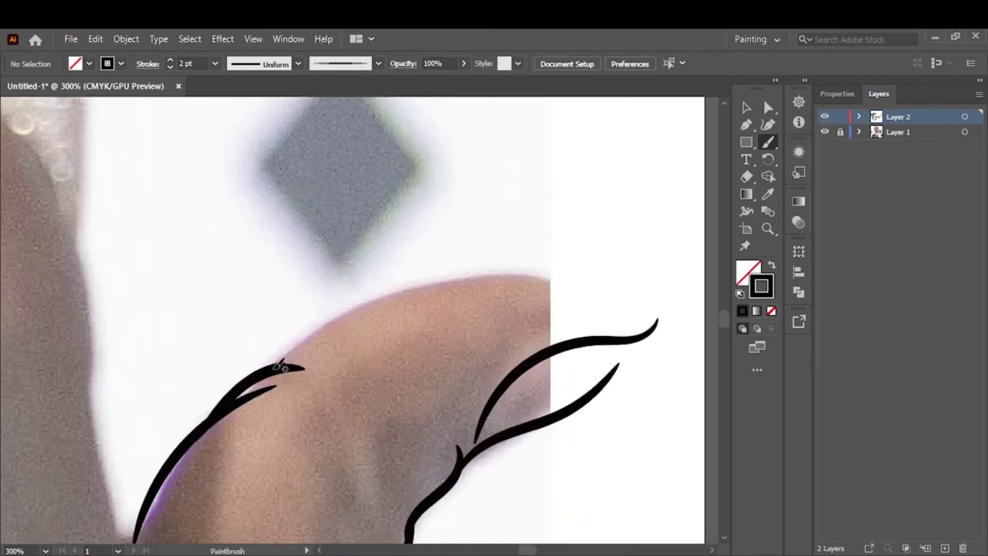
{"action": "left_click_drag", "start_coordinate": [657, 324], "coordinate": [657, 325]}
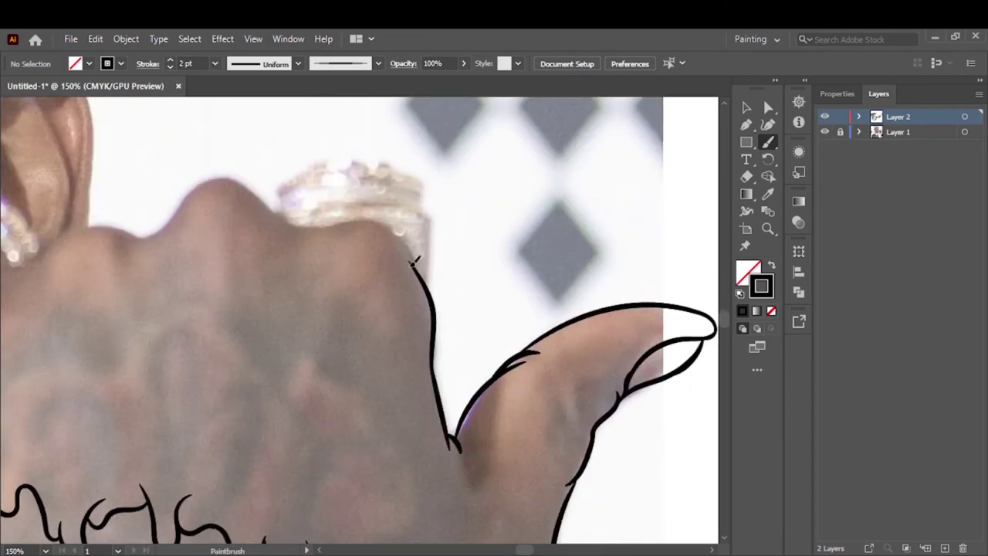
{"action": "left_click_drag", "start_coordinate": [438, 361], "coordinate": [282, 228]}
{"action": "left_click_drag", "start_coordinate": [424, 276], "coordinate": [349, 203]}
{"action": "left_click_drag", "start_coordinate": [417, 207], "coordinate": [407, 180]}
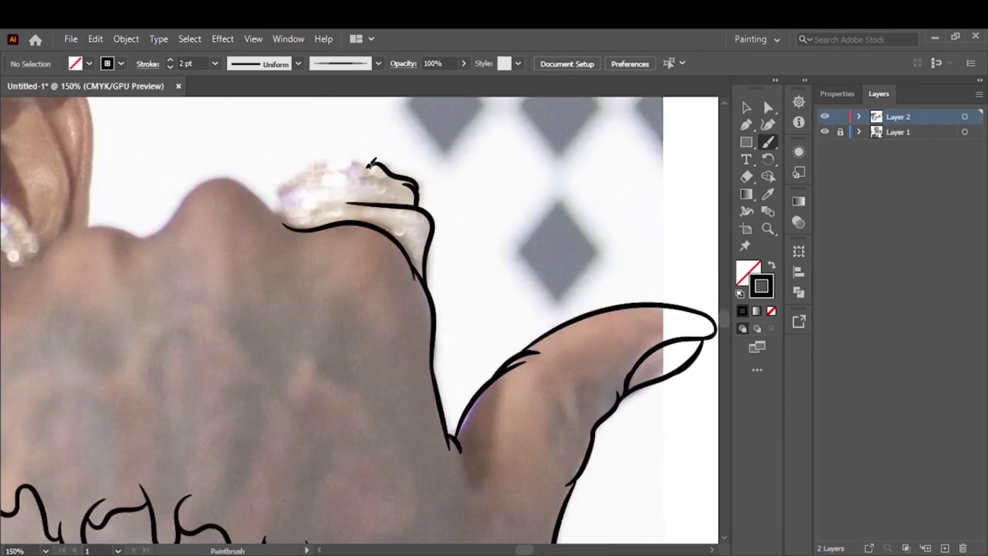
{"action": "scroll", "coordinate": [286, 184], "scroll_direction": "up", "scroll_amount": 3}
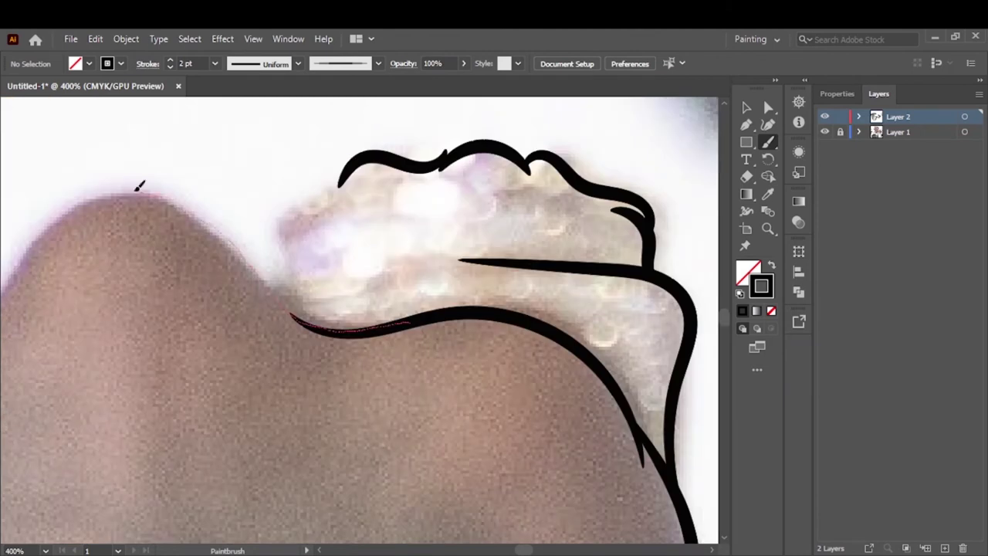
{"action": "left_click_drag", "start_coordinate": [139, 186], "coordinate": [293, 205]}
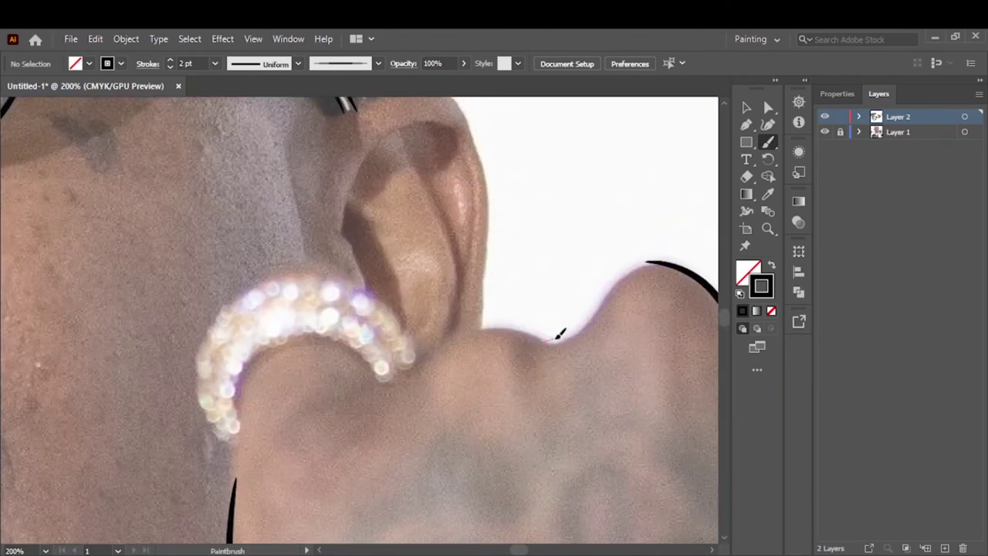
Trace the earring, hand wrinkles and lower thumb edge, then hide the photo to check
{"action": "mouse_move", "coordinate": [695, 278]}
{"action": "left_mouse_down"}
{"action": "mouse_move", "coordinate": [545, 341]}
{"action": "mouse_move", "coordinate": [396, 381]}
{"action": "left_mouse_up"}
{"action": "left_click_drag", "start_coordinate": [287, 299], "coordinate": [236, 320]}
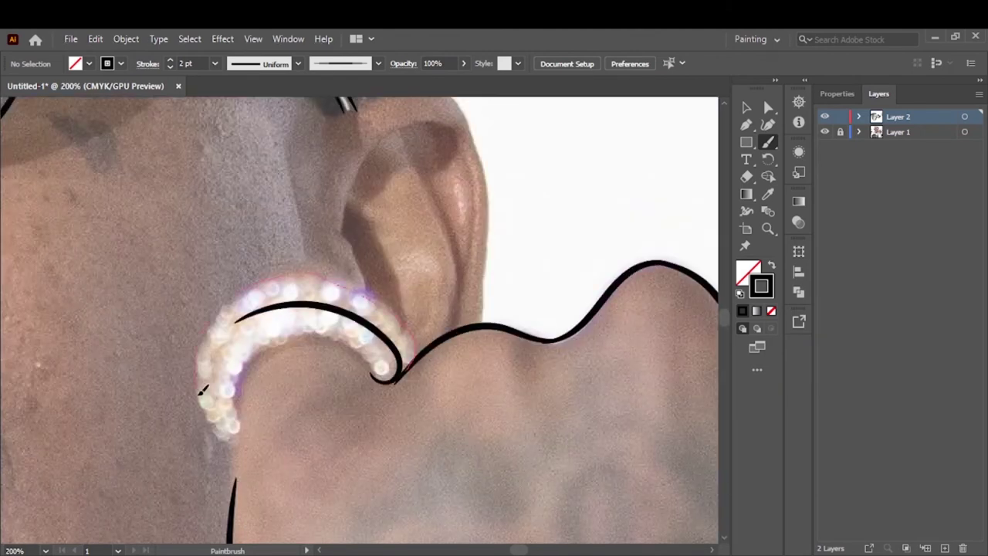
{"action": "left_click_drag", "start_coordinate": [202, 391], "coordinate": [410, 362]}
{"action": "key", "text": "ctrl+plus"}
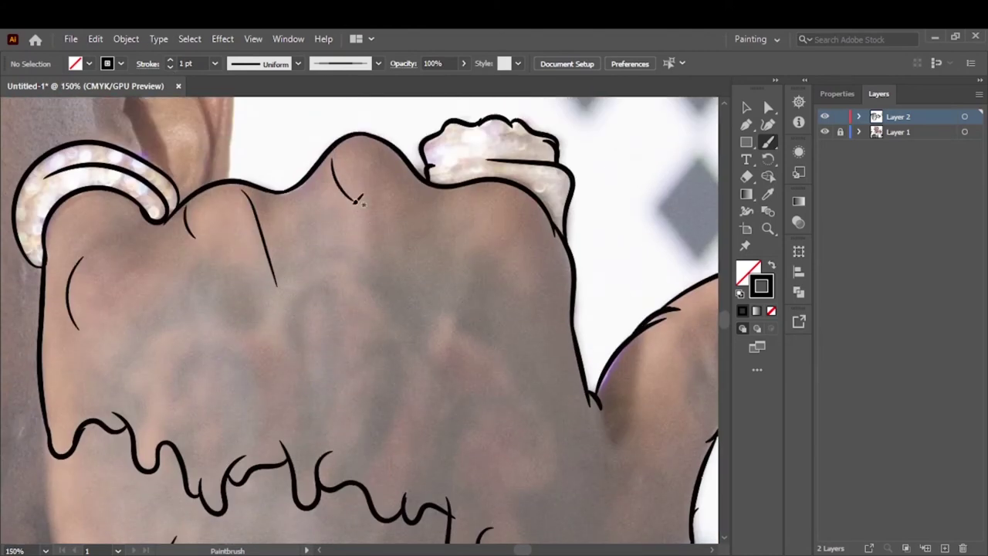
{"action": "left_click_drag", "start_coordinate": [431, 331], "coordinate": [408, 409]}
{"action": "left_click_drag", "start_coordinate": [385, 298], "coordinate": [384, 402]}
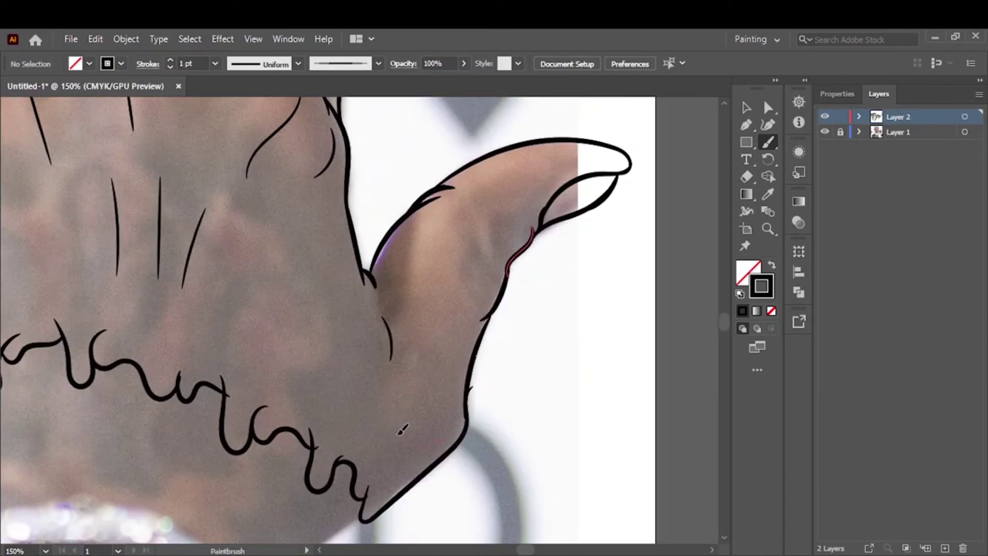
{"action": "left_click_drag", "start_coordinate": [365, 519], "coordinate": [468, 390]}
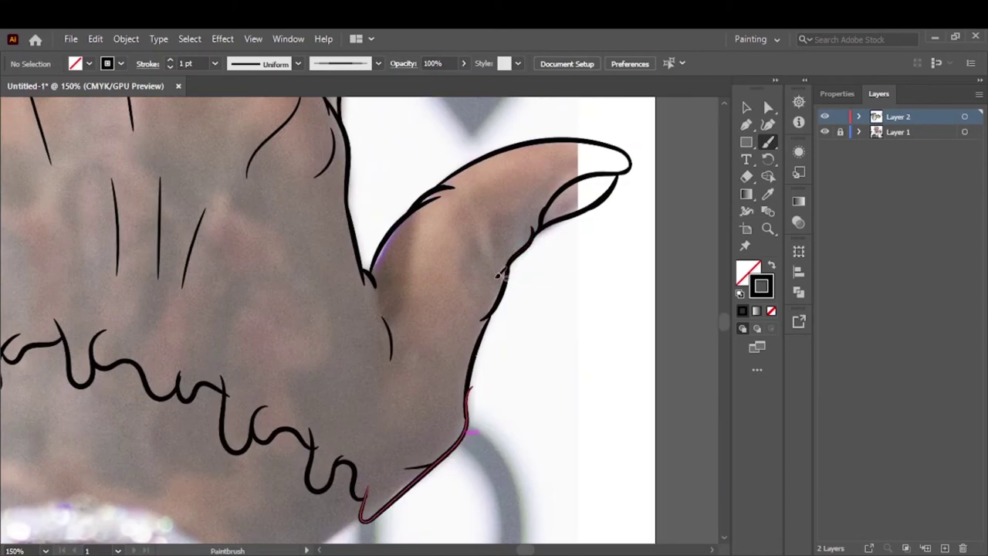
{"action": "key", "text": "ctrl+0"}
{"action": "left_click", "coordinate": [825, 132]}
With the photo visible again, trace the back of the ear and the forehead edge
{"action": "left_click", "coordinate": [824, 131]}
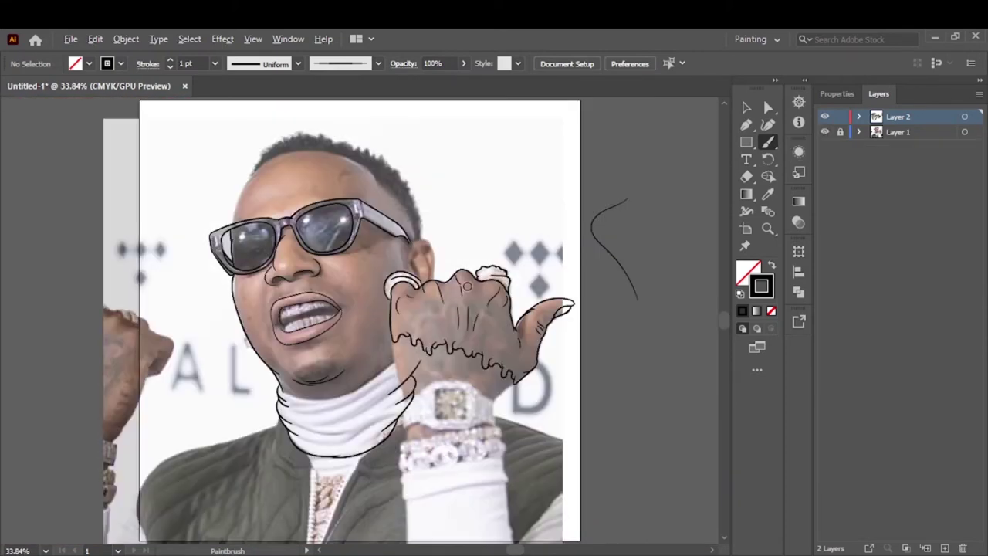
{"action": "scroll", "coordinate": [414, 231], "scroll_direction": "up", "scroll_amount": 5}
{"action": "left_click_drag", "start_coordinate": [480, 359], "coordinate": [475, 502]}
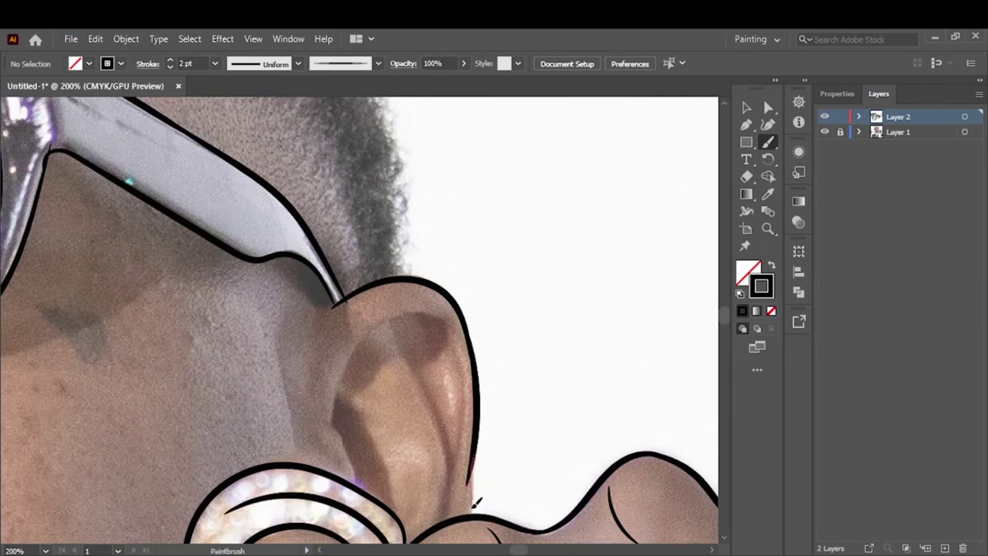
{"action": "scroll", "coordinate": [337, 298], "scroll_direction": "down", "scroll_amount": 5}
{"action": "scroll", "coordinate": [263, 479], "scroll_direction": "up", "scroll_amount": 5}
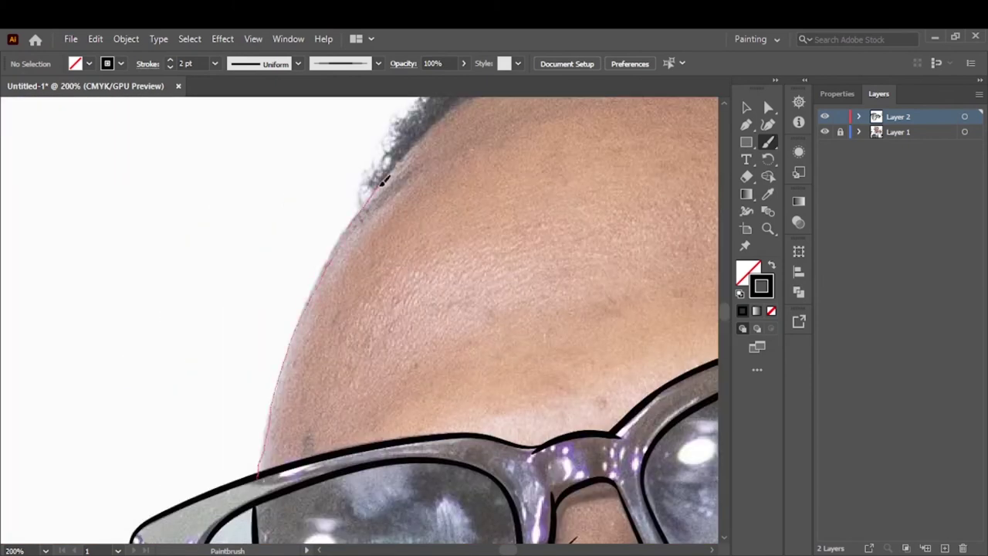
{"action": "left_click_drag", "start_coordinate": [384, 180], "coordinate": [386, 177]}
Trace the chin against the scarf and draw drip-like loops along the hand's edge
{"action": "scroll", "coordinate": [386, 177], "scroll_direction": "down", "scroll_amount": 5}
{"action": "scroll", "coordinate": [363, 411], "scroll_direction": "up", "scroll_amount": 4}
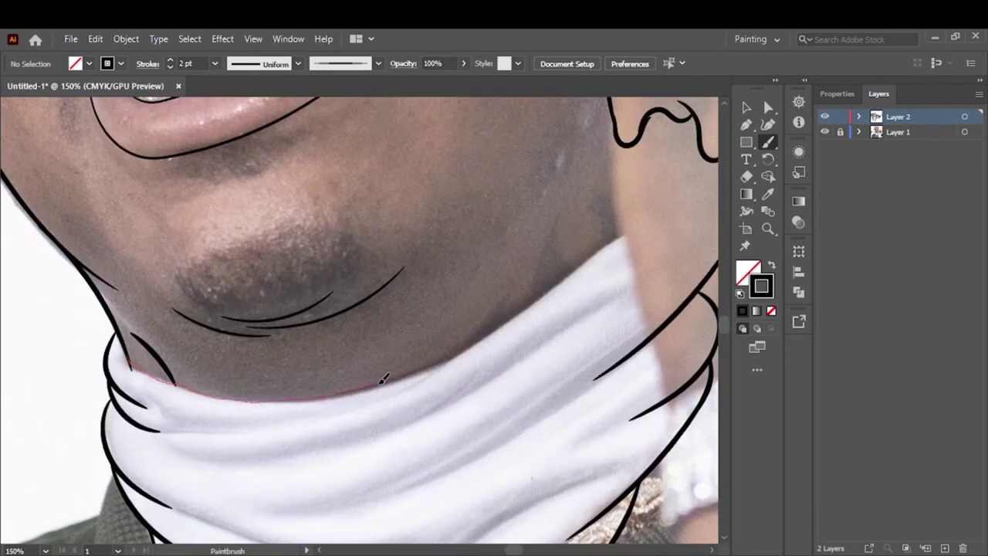
{"action": "left_click_drag", "start_coordinate": [382, 378], "coordinate": [454, 357]}
{"action": "scroll", "coordinate": [454, 356], "scroll_direction": "down", "scroll_amount": 3}
{"action": "scroll", "coordinate": [503, 438], "scroll_direction": "up", "scroll_amount": 4}
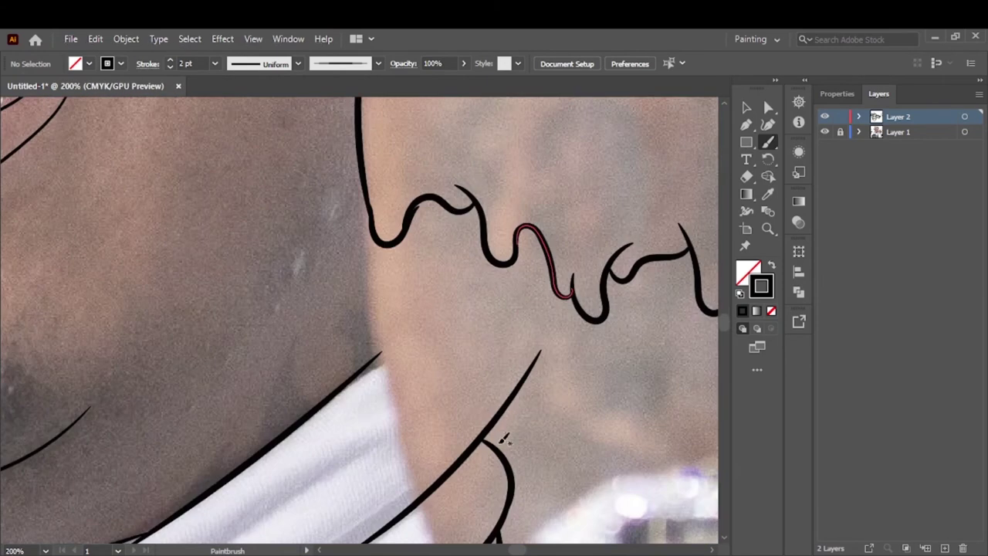
{"action": "left_click_drag", "start_coordinate": [405, 226], "coordinate": [519, 257]}
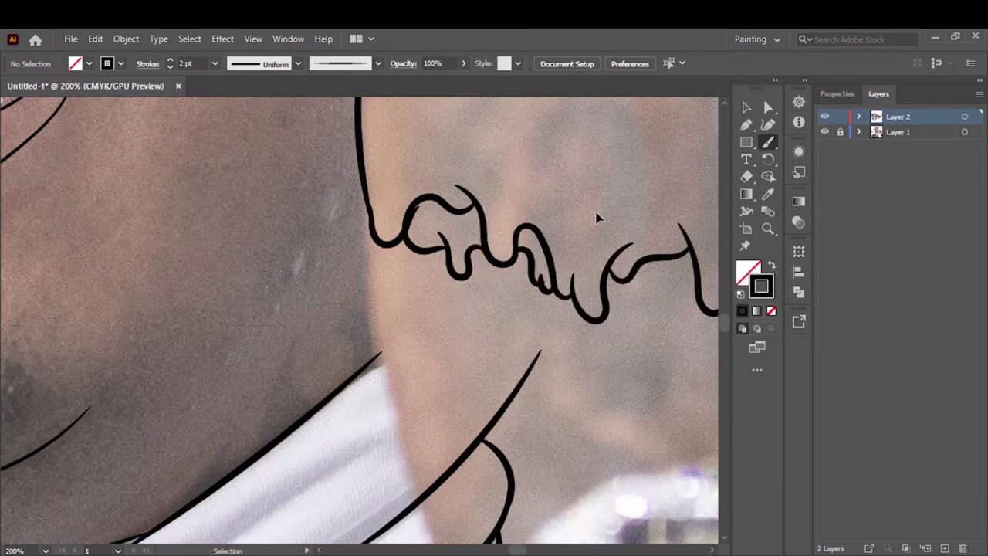
{"action": "mouse_move", "coordinate": [597, 219]}
{"action": "left_mouse_down"}
{"action": "mouse_move", "coordinate": [197, 255]}
{"action": "mouse_move", "coordinate": [293, 270]}
{"action": "left_mouse_up"}
Extend the hand's drip line and add short strokes along the neck, checking without the photo
{"action": "mouse_move", "coordinate": [366, 330]}
{"action": "left_mouse_down"}
{"action": "mouse_move", "coordinate": [432, 326]}
{"action": "mouse_move", "coordinate": [624, 361]}
{"action": "left_mouse_up"}
{"action": "key", "text": "ctrl+0"}
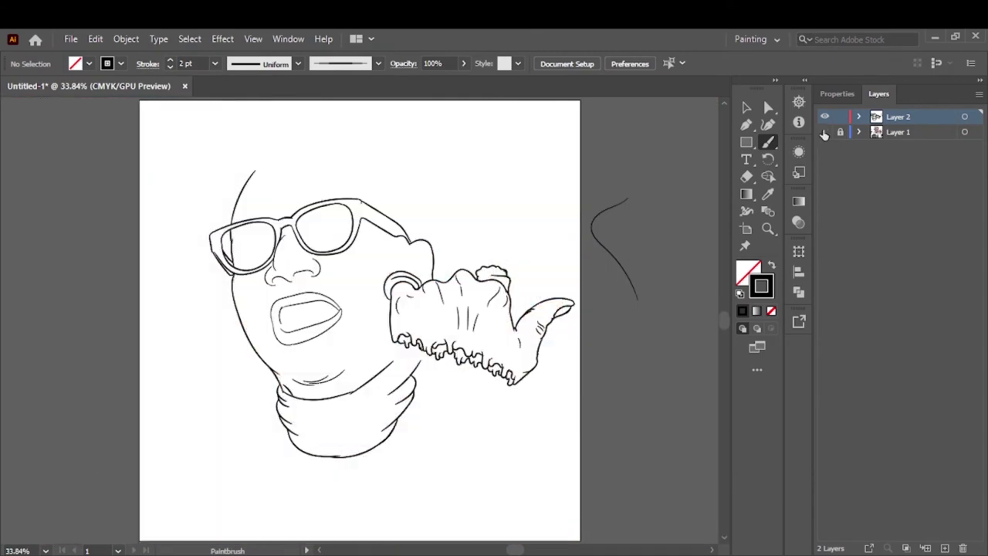
{"action": "scroll", "coordinate": [361, 434], "scroll_direction": "up", "scroll_amount": 5}
{"action": "left_click_drag", "start_coordinate": [361, 434], "coordinate": [398, 312]}
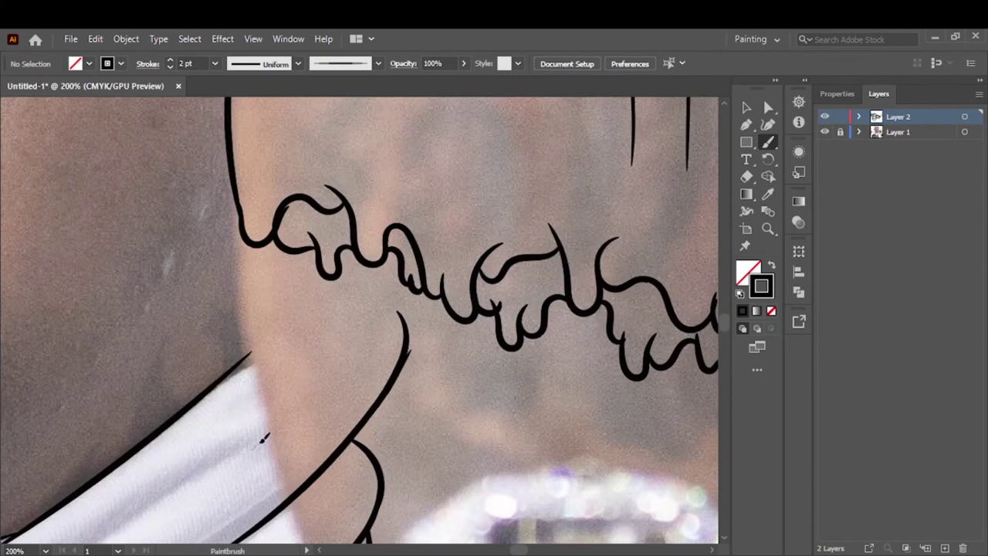
{"action": "left_click_drag", "start_coordinate": [316, 274], "coordinate": [366, 342]}
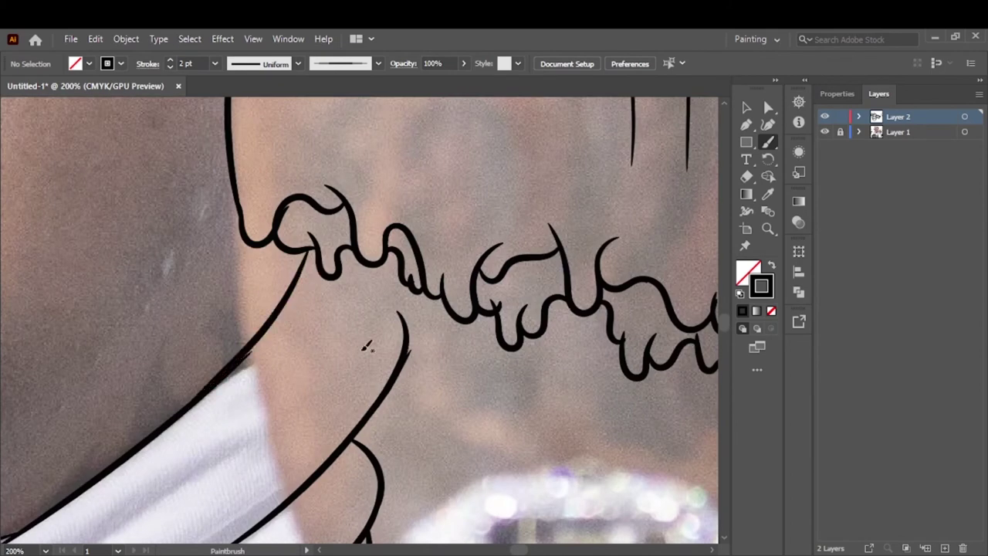
{"action": "left_click_drag", "start_coordinate": [379, 266], "coordinate": [402, 369]}
{"action": "key", "text": "ctrl+0"}
{"action": "left_click", "coordinate": [825, 132]}
{"action": "left_click", "coordinate": [825, 132]}
Finish the neck stroke and draw several long fold lines across the scarf
{"action": "scroll", "coordinate": [286, 160], "scroll_direction": "up", "scroll_amount": 5}
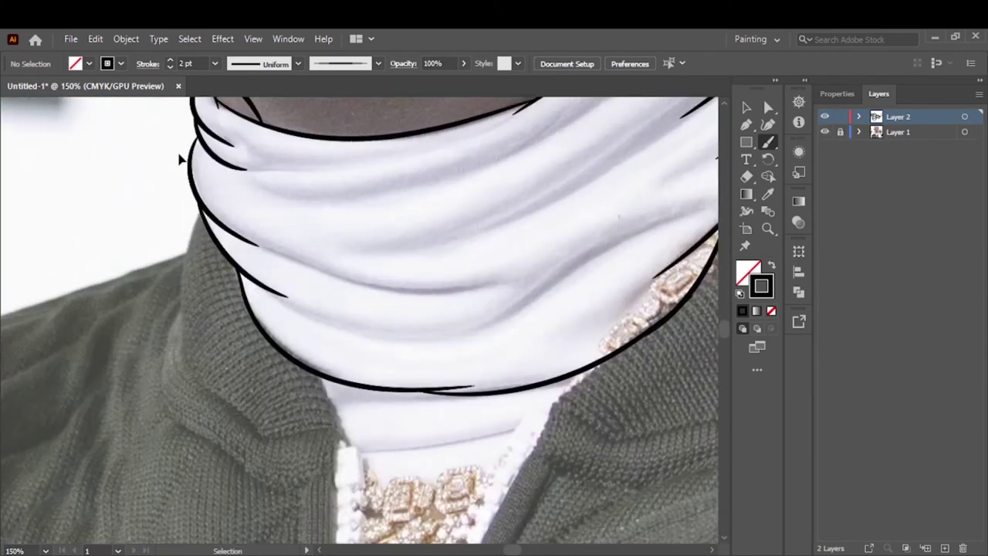
{"action": "left_click_drag", "start_coordinate": [268, 246], "coordinate": [371, 228]}
{"action": "scroll", "coordinate": [370, 228], "scroll_direction": "up", "scroll_amount": 3}
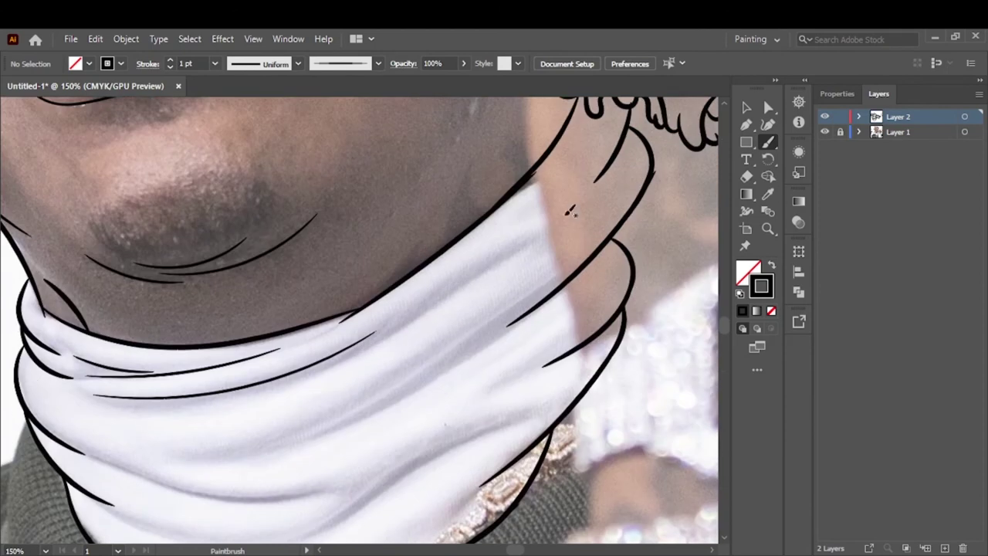
{"action": "left_click_drag", "start_coordinate": [549, 218], "coordinate": [297, 379]}
{"action": "left_click_drag", "start_coordinate": [326, 435], "coordinate": [332, 429]}
{"action": "mouse_move", "coordinate": [523, 322]}
{"action": "left_mouse_down"}
{"action": "mouse_move", "coordinate": [374, 393]}
{"action": "mouse_move", "coordinate": [168, 459]}
{"action": "left_mouse_up"}
{"action": "scroll", "coordinate": [177, 455], "scroll_direction": "down", "scroll_amount": 3}
{"action": "left_click_drag", "start_coordinate": [186, 342], "coordinate": [325, 357]}
{"action": "left_click_drag", "start_coordinate": [519, 280], "coordinate": [267, 403]}
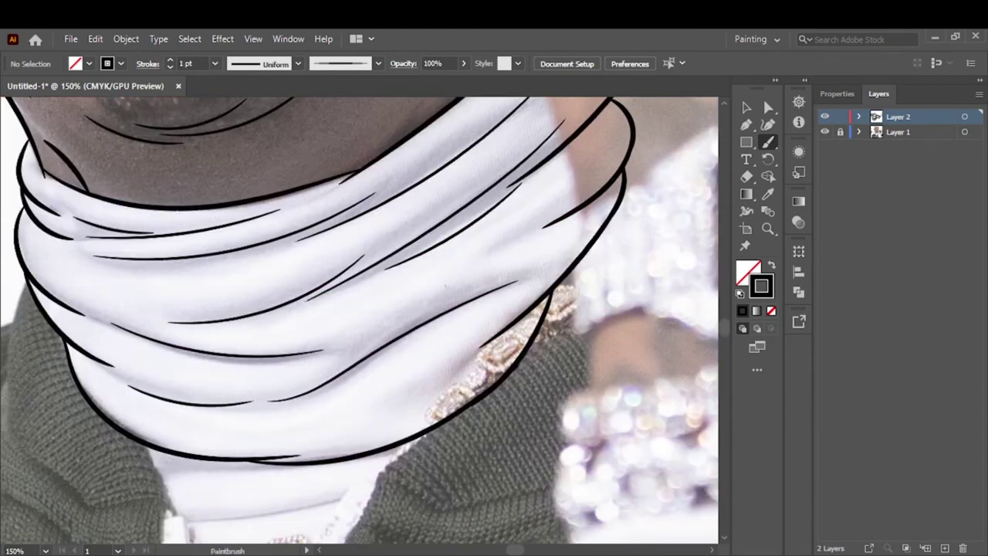
Check the line art without the photo, then trace the inner rim of the ear
{"action": "key", "text": "ctrl+0"}
{"action": "left_click", "coordinate": [824, 132]}
{"action": "left_click", "coordinate": [824, 132]}
{"action": "scroll", "coordinate": [384, 379], "scroll_direction": "up", "scroll_amount": 5}
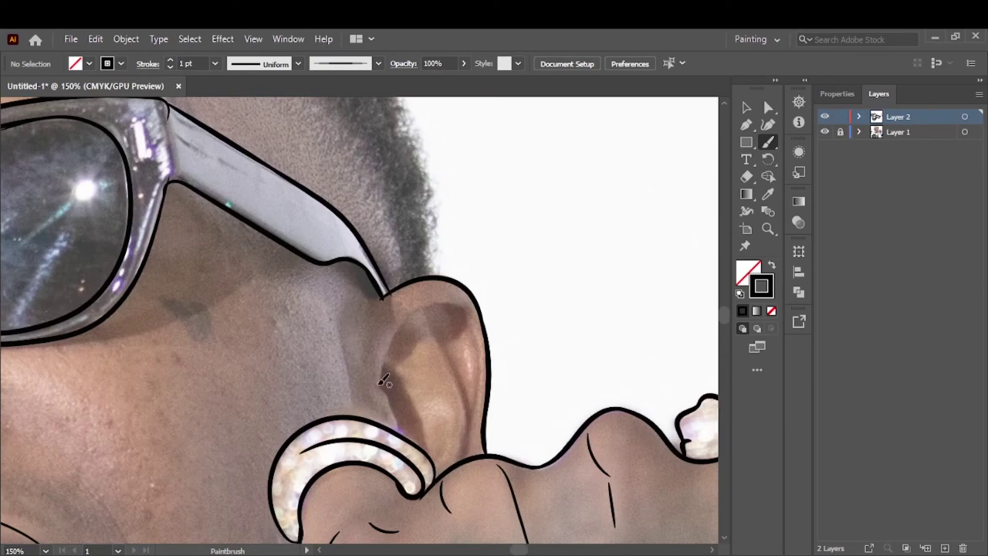
{"action": "left_click_drag", "start_coordinate": [467, 445], "coordinate": [466, 311]}
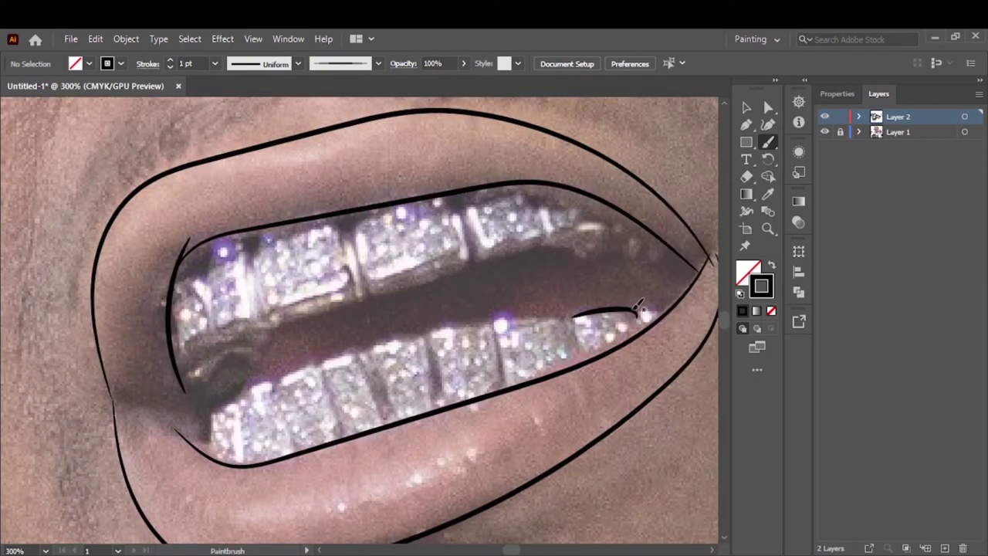
Outline each lower grill tooth from the center toward the mouth corner
{"action": "scroll", "coordinate": [514, 320], "scroll_direction": "up", "scroll_amount": 2}
{"action": "left_click_drag", "start_coordinate": [390, 349], "coordinate": [545, 321]}
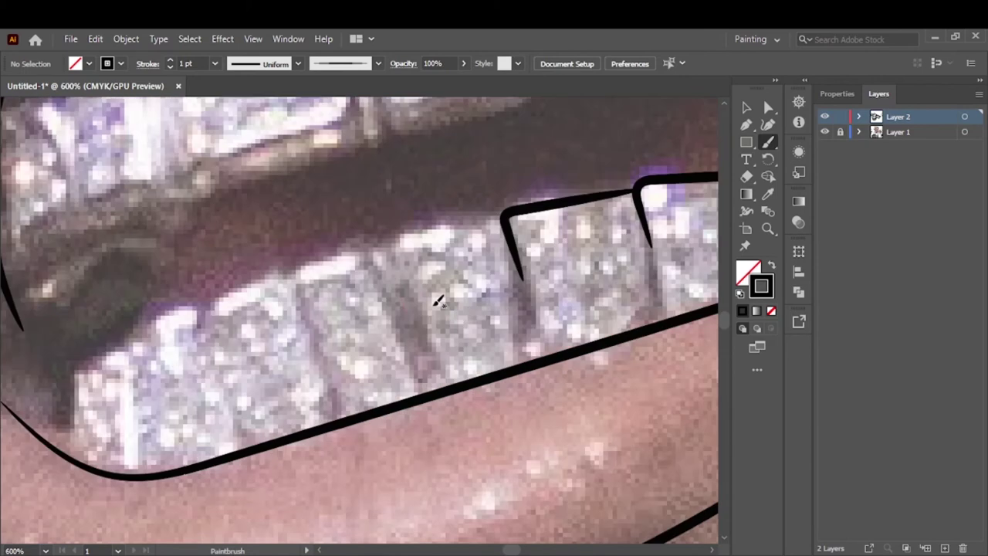
{"action": "left_click_drag", "start_coordinate": [501, 220], "coordinate": [406, 313]}
{"action": "left_click_drag", "start_coordinate": [380, 248], "coordinate": [308, 323]}
{"action": "left_click_drag", "start_coordinate": [287, 271], "coordinate": [216, 369]}
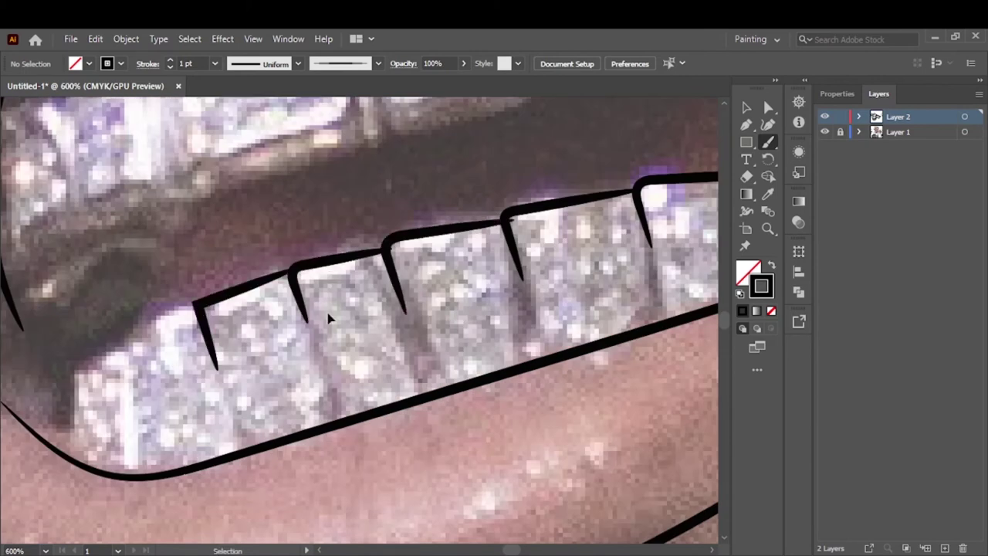
{"action": "scroll", "coordinate": [332, 317], "scroll_direction": "left", "scroll_amount": 5}
{"action": "left_click_drag", "start_coordinate": [369, 309], "coordinate": [308, 411]}
{"action": "left_click_drag", "start_coordinate": [299, 346], "coordinate": [241, 426]}
Add a stroke at the mouth corner and a wavy line under the upper teeth
{"action": "scroll", "coordinate": [391, 252], "scroll_direction": "down", "scroll_amount": 2}
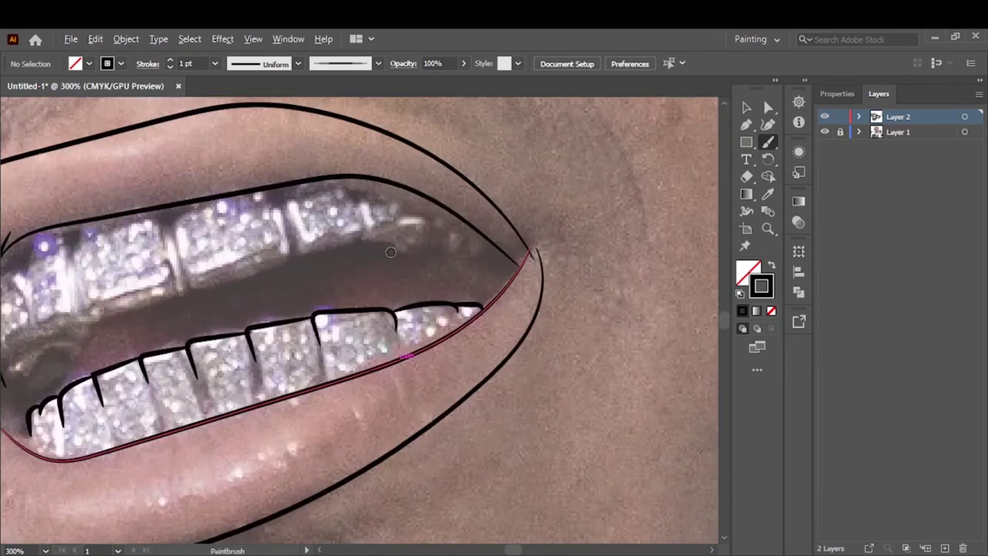
{"action": "scroll", "coordinate": [390, 252], "scroll_direction": "up", "scroll_amount": 2}
{"action": "left_click_drag", "start_coordinate": [340, 173], "coordinate": [348, 197]}
{"action": "left_click_drag", "start_coordinate": [424, 248], "coordinate": [470, 232]}
{"action": "scroll", "coordinate": [486, 221], "scroll_direction": "up", "scroll_amount": 1}
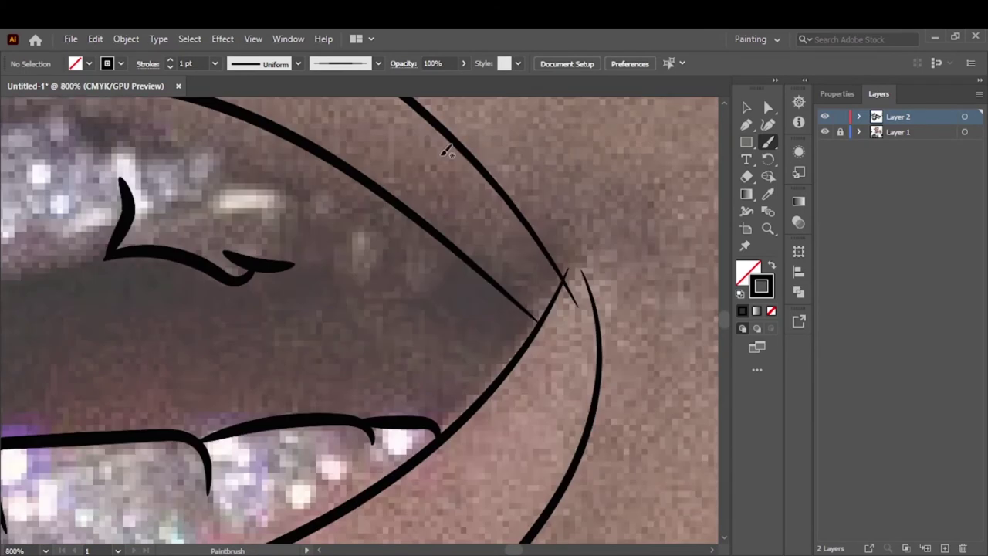
{"action": "left_click_drag", "start_coordinate": [278, 267], "coordinate": [502, 270]}
Trace the lower edge of the upper teeth with strokes looping down-left
{"action": "scroll", "coordinate": [434, 321], "scroll_direction": "down", "scroll_amount": 1}
{"action": "scroll", "coordinate": [433, 320], "scroll_direction": "left", "scroll_amount": 5}
{"action": "scroll", "coordinate": [327, 319], "scroll_direction": "left", "scroll_amount": 2}
{"action": "scroll", "coordinate": [190, 327], "scroll_direction": "left", "scroll_amount": 3}
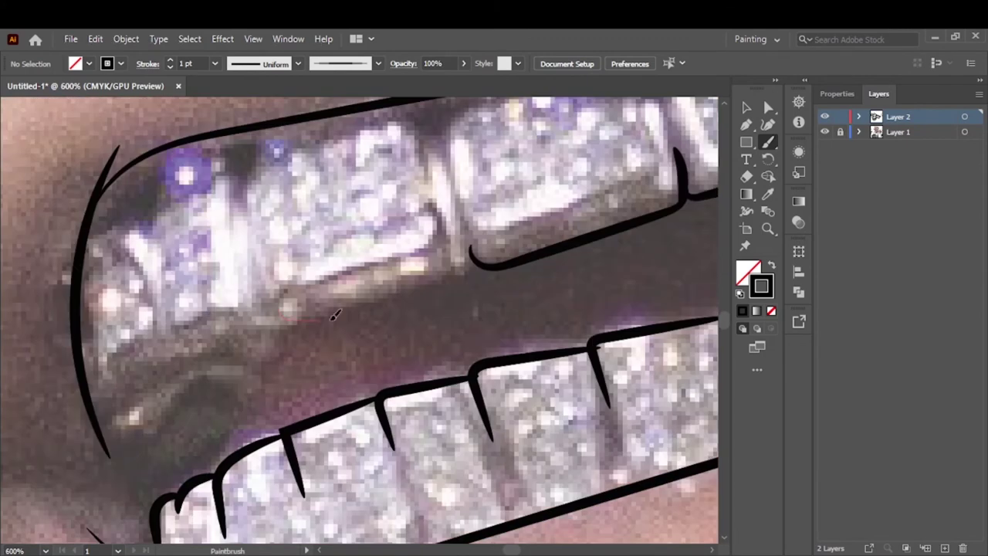
{"action": "left_click_drag", "start_coordinate": [277, 309], "coordinate": [465, 275]}
{"action": "left_click_drag", "start_coordinate": [296, 318], "coordinate": [144, 376]}
{"action": "scroll", "coordinate": [144, 375], "scroll_direction": "left", "scroll_amount": 3}
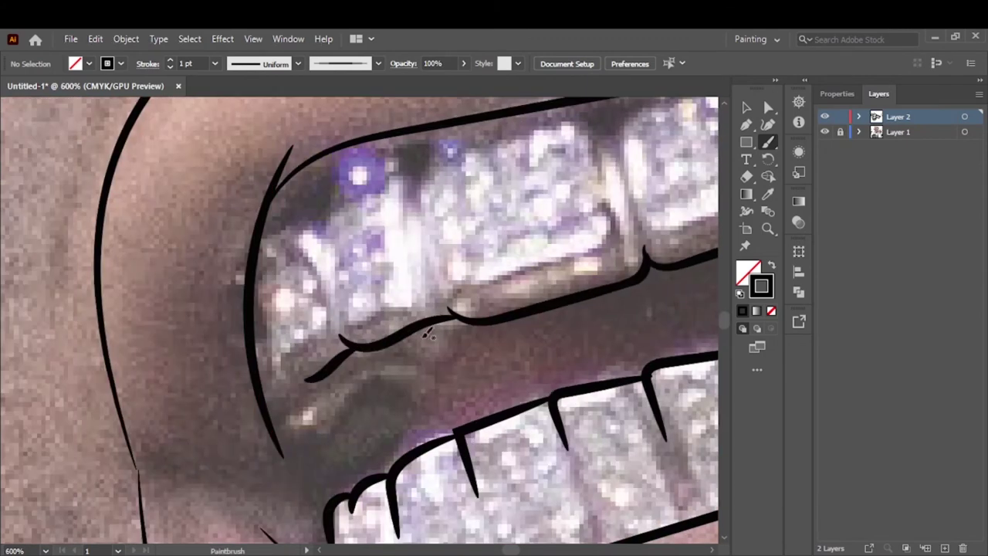
{"action": "key", "text": "ctrl+0"}
{"action": "scroll", "coordinate": [334, 302], "scroll_direction": "up", "scroll_amount": 5}
{"action": "scroll", "coordinate": [333, 302], "scroll_direction": "up", "scroll_amount": 1}
{"action": "left_click_drag", "start_coordinate": [307, 233], "coordinate": [239, 286]}
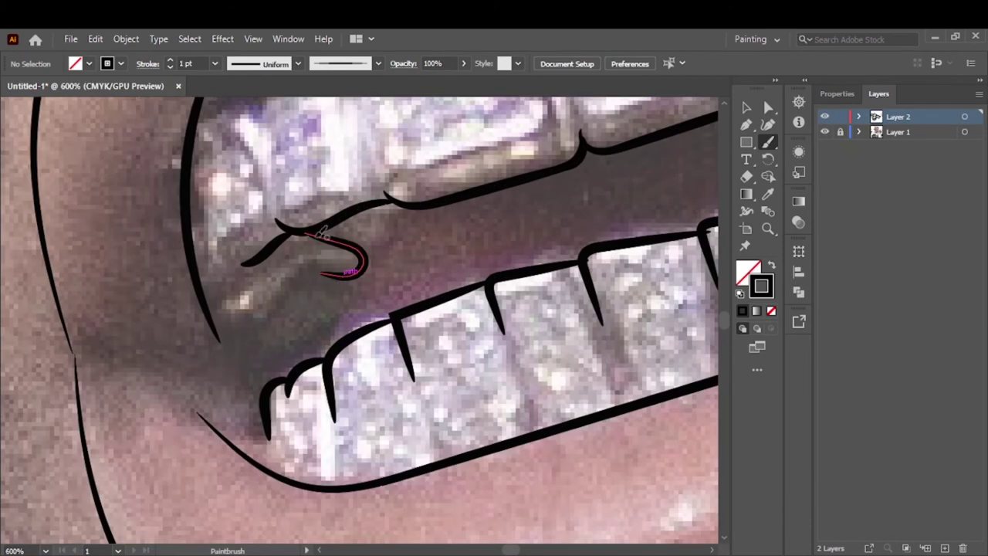
Add detail marks on the leftmost upper teeth
{"action": "scroll", "coordinate": [366, 302], "scroll_direction": "up", "scroll_amount": 3}
{"action": "left_click_drag", "start_coordinate": [276, 332], "coordinate": [321, 330]}
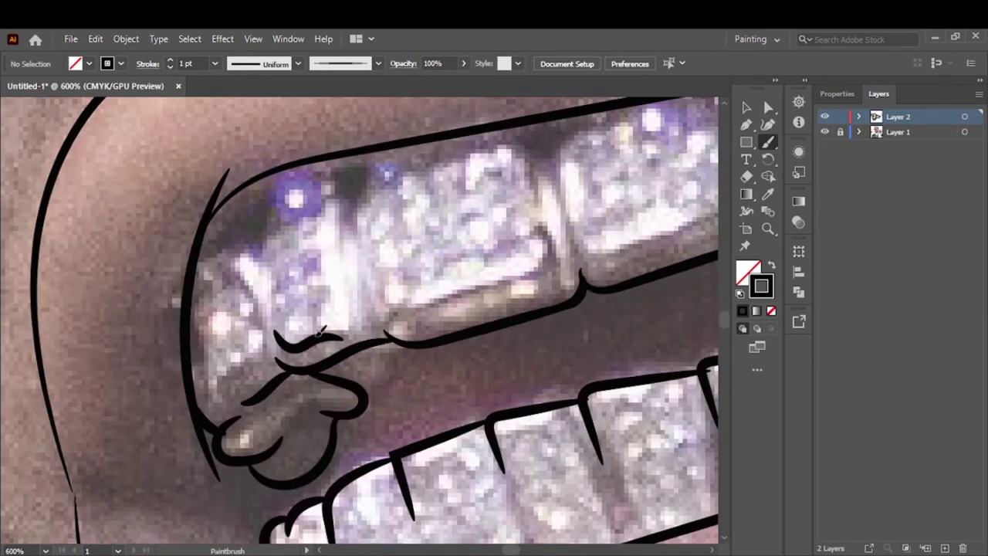
{"action": "left_click_drag", "start_coordinate": [225, 241], "coordinate": [267, 297]}
{"action": "left_click_drag", "start_coordinate": [268, 207], "coordinate": [261, 274]}
{"action": "left_click_drag", "start_coordinate": [195, 340], "coordinate": [208, 380]}
{"action": "left_click_drag", "start_coordinate": [270, 354], "coordinate": [215, 395]}
{"action": "left_click_drag", "start_coordinate": [257, 270], "coordinate": [207, 304]}
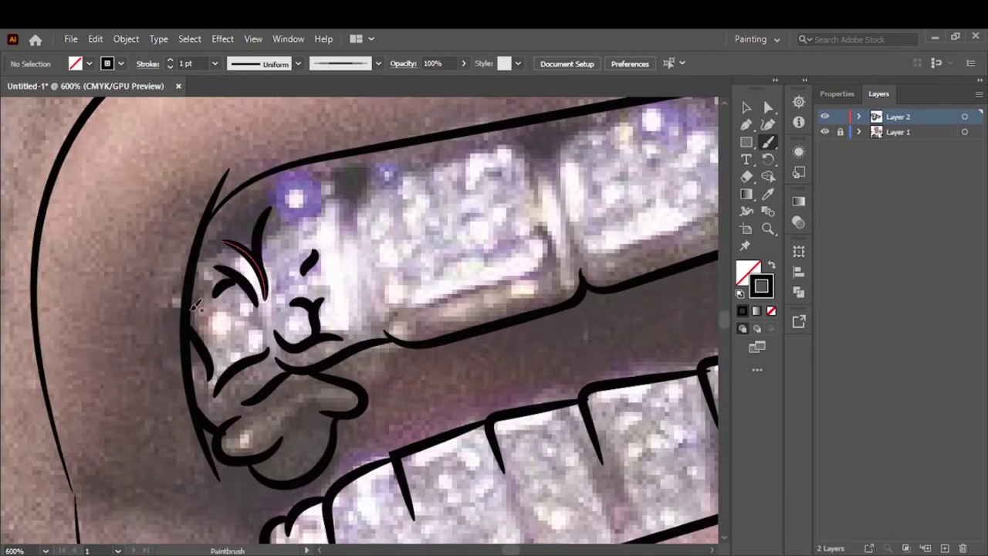
Separate the upper teeth with curved dividers and add detail strokes across them
{"action": "mouse_move", "coordinate": [323, 184]}
{"action": "left_mouse_down"}
{"action": "mouse_move", "coordinate": [378, 312]}
{"action": "mouse_move", "coordinate": [555, 232]}
{"action": "mouse_move", "coordinate": [572, 294]}
{"action": "left_mouse_up"}
{"action": "mouse_move", "coordinate": [515, 158]}
{"action": "left_mouse_down"}
{"action": "mouse_move", "coordinate": [537, 203]}
{"action": "mouse_move", "coordinate": [456, 199]}
{"action": "left_mouse_up"}
{"action": "mouse_move", "coordinate": [421, 179]}
{"action": "left_mouse_down"}
{"action": "mouse_move", "coordinate": [444, 210]}
{"action": "mouse_move", "coordinate": [402, 232]}
{"action": "left_mouse_up"}
{"action": "mouse_move", "coordinate": [440, 270]}
{"action": "left_mouse_down"}
{"action": "mouse_move", "coordinate": [494, 245]}
{"action": "mouse_move", "coordinate": [533, 262]}
{"action": "left_mouse_up"}
{"action": "mouse_move", "coordinate": [398, 278]}
{"action": "left_mouse_down"}
{"action": "mouse_move", "coordinate": [467, 226]}
{"action": "mouse_move", "coordinate": [484, 229]}
{"action": "left_mouse_up"}
Thin the Y-shaped, V-shaped and upper-right strokes on the upper grill teeth
{"action": "key", "text": "ctrl+0"}
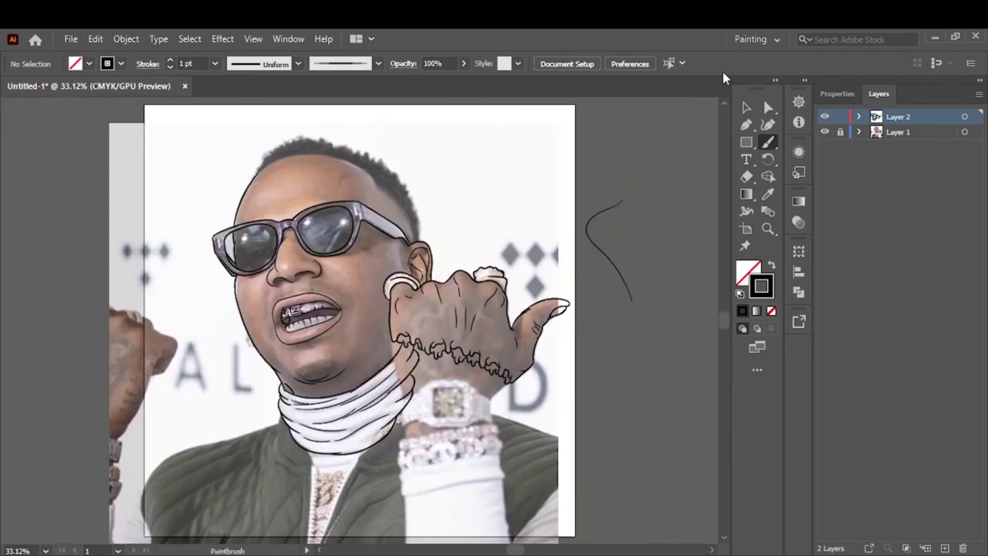
{"action": "left_click", "coordinate": [754, 108]}
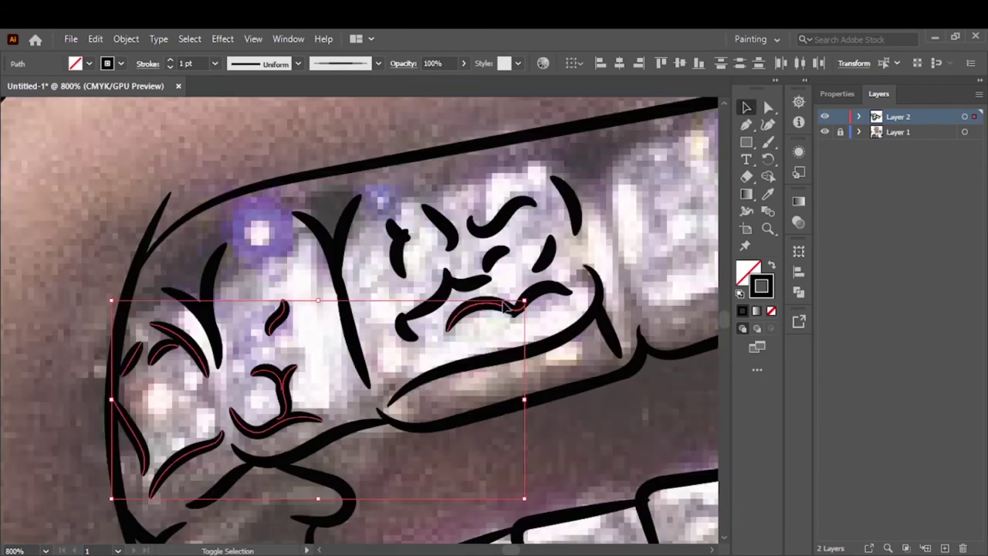
{"action": "left_click", "coordinate": [456, 372]}
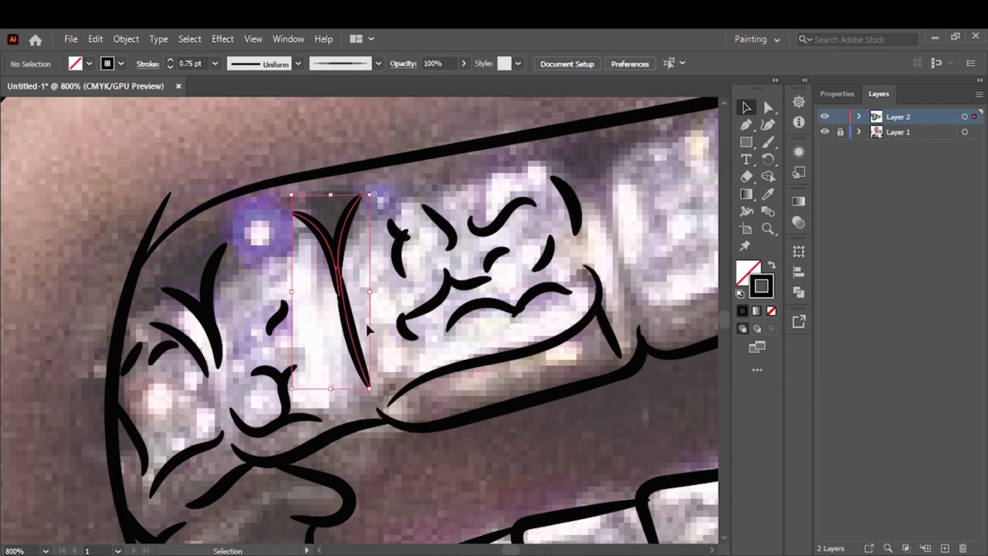
{"action": "left_click", "coordinate": [340, 278]}
{"action": "left_click", "coordinate": [193, 309], "text": "shift"}
{"action": "left_click", "coordinate": [567, 204], "text": "shift"}
{"action": "left_click", "coordinate": [170, 68]}
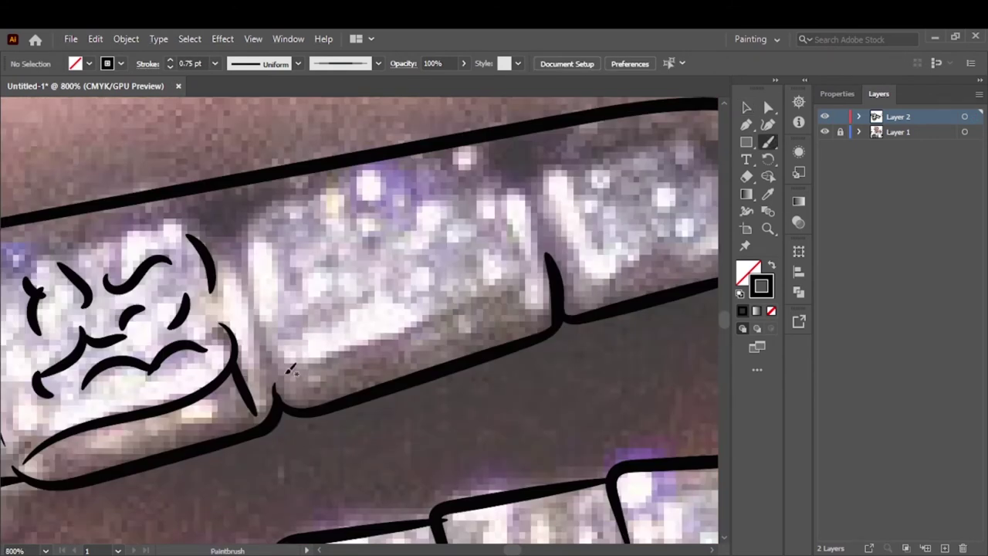
Draw swirl and scale-like engraving strokes across the middle and adjacent upper teeth
{"action": "mouse_move", "coordinate": [287, 363]}
{"action": "left_mouse_down"}
{"action": "mouse_move", "coordinate": [509, 247]}
{"action": "mouse_move", "coordinate": [525, 271]}
{"action": "left_mouse_up"}
{"action": "mouse_move", "coordinate": [444, 251]}
{"action": "left_mouse_down"}
{"action": "mouse_move", "coordinate": [434, 188]}
{"action": "mouse_move", "coordinate": [417, 232]}
{"action": "left_mouse_up"}
{"action": "mouse_move", "coordinate": [448, 274]}
{"action": "left_mouse_down"}
{"action": "mouse_move", "coordinate": [332, 309]}
{"action": "mouse_move", "coordinate": [297, 338]}
{"action": "left_mouse_up"}
{"action": "left_click_drag", "start_coordinate": [286, 232], "coordinate": [293, 278]}
{"action": "left_click_drag", "start_coordinate": [359, 197], "coordinate": [386, 246]}
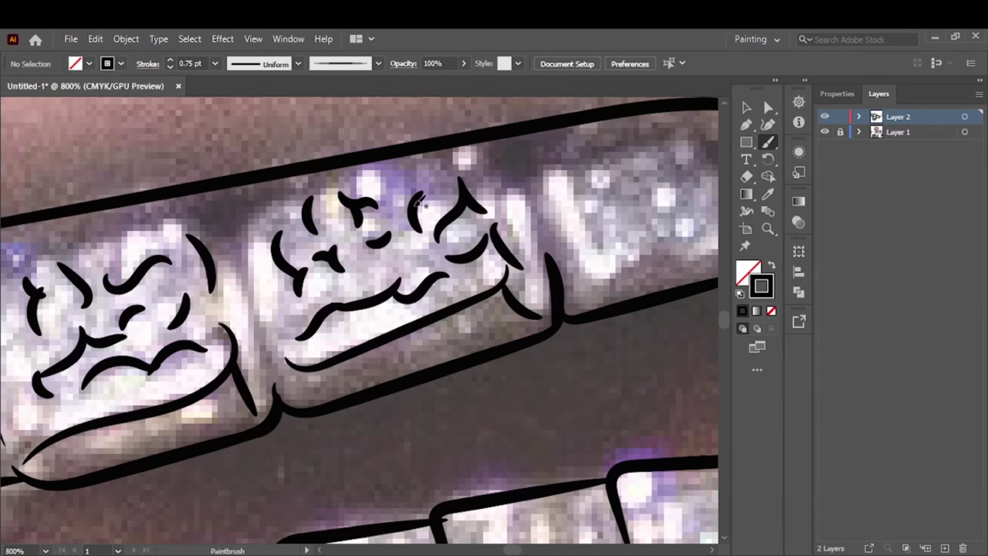
{"action": "left_click_drag", "start_coordinate": [479, 155], "coordinate": [536, 228]}
{"action": "left_click_drag", "start_coordinate": [363, 236], "coordinate": [374, 282]}
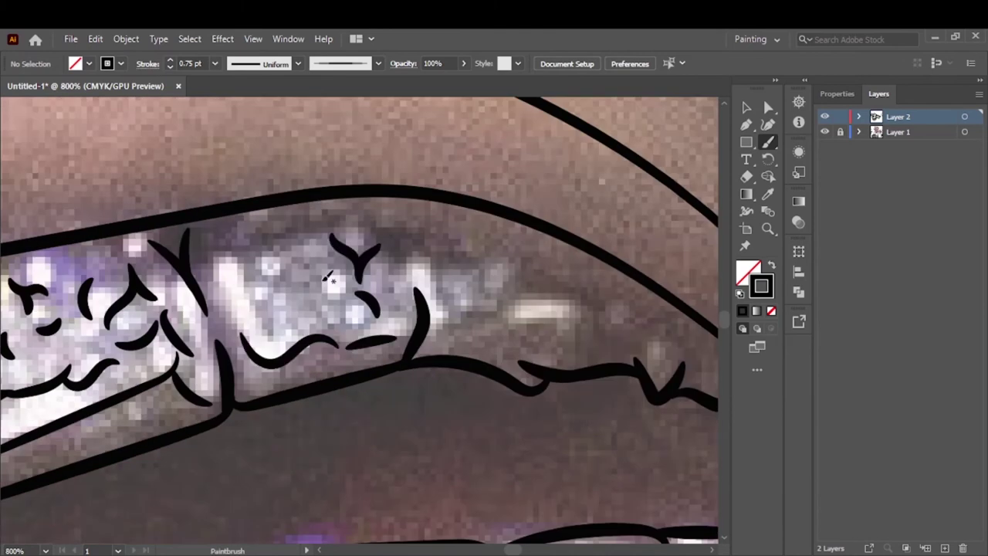
{"action": "left_click_drag", "start_coordinate": [274, 259], "coordinate": [298, 285]}
{"action": "left_click_drag", "start_coordinate": [309, 274], "coordinate": [324, 303]}
{"action": "left_click_drag", "start_coordinate": [365, 226], "coordinate": [409, 258]}
{"action": "left_click_drag", "start_coordinate": [440, 293], "coordinate": [491, 317]}
{"action": "left_click_drag", "start_coordinate": [517, 293], "coordinate": [571, 292]}
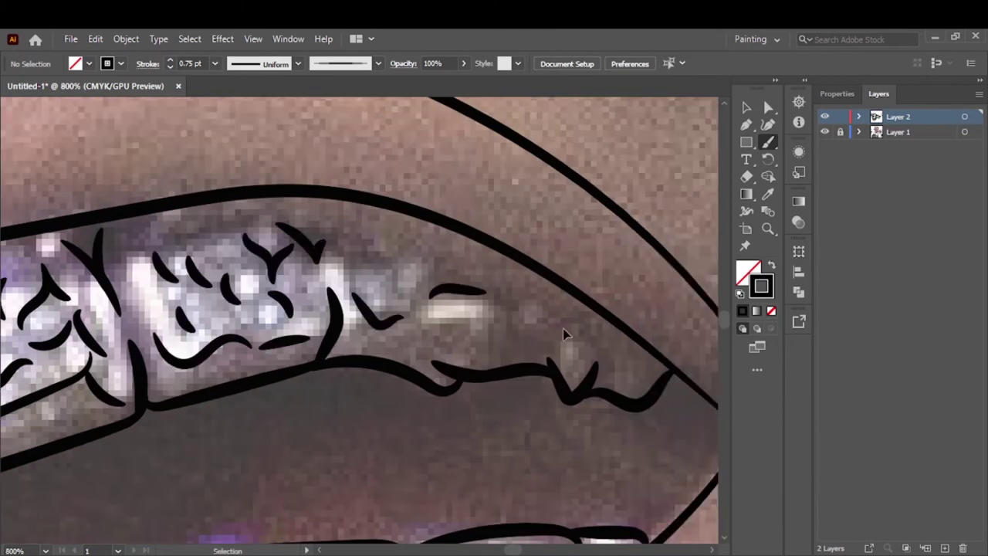
Lower the stroke weight of the strokes on the left upper tooth, then deselect
{"action": "scroll", "coordinate": [564, 330], "scroll_direction": "right", "scroll_amount": 3}
{"action": "key", "text": "v"}
{"action": "left_click_drag", "start_coordinate": [16, 231], "coordinate": [275, 286]}
{"action": "left_click", "coordinate": [215, 64]}
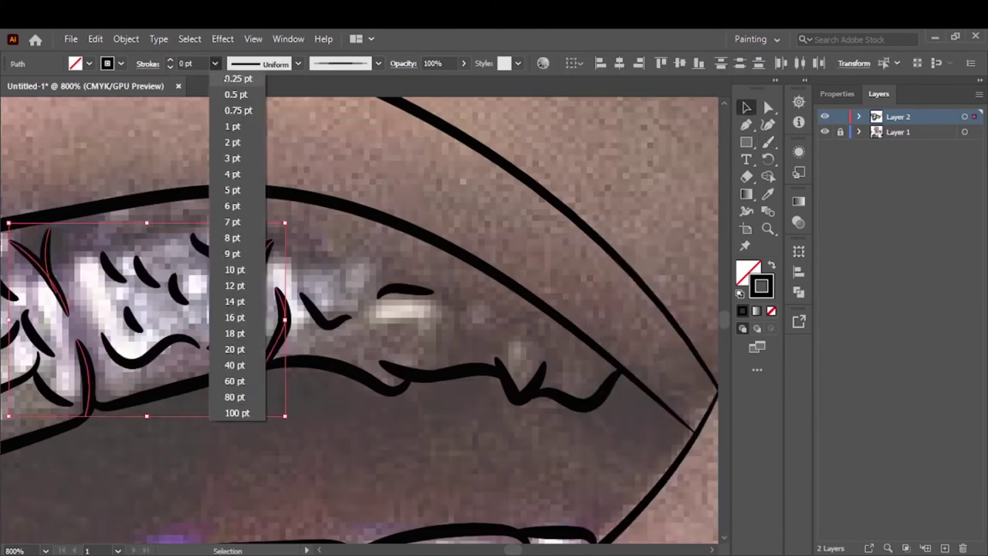
{"action": "left_click", "coordinate": [232, 143]}
{"action": "key", "text": "ctrl+shift+a"}
{"action": "key", "text": "ctrl+0"}
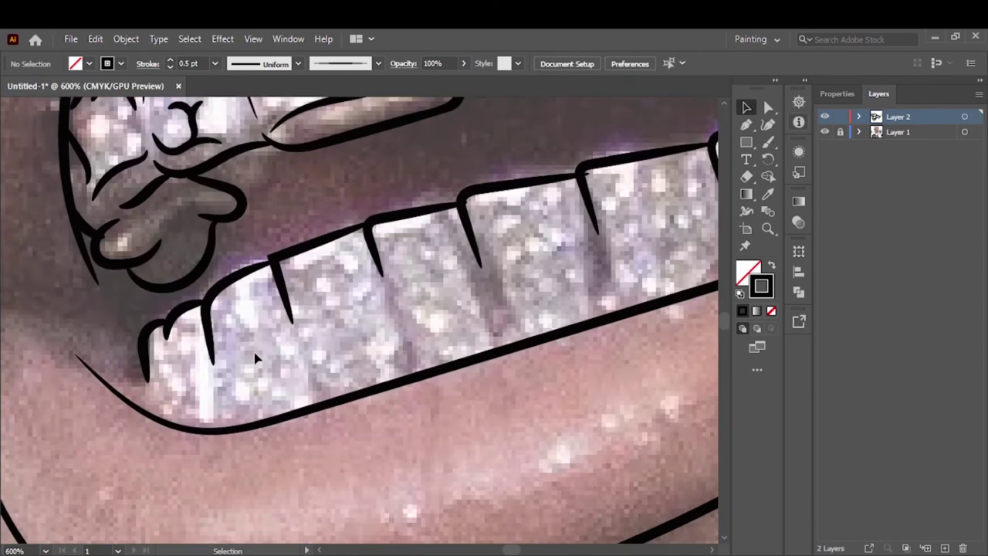
Draw the first short 0.75 pt Paintbrush strokes on the lower grill teeth
{"action": "key", "text": "b"}
{"action": "left_click_drag", "start_coordinate": [417, 375], "coordinate": [403, 319]}
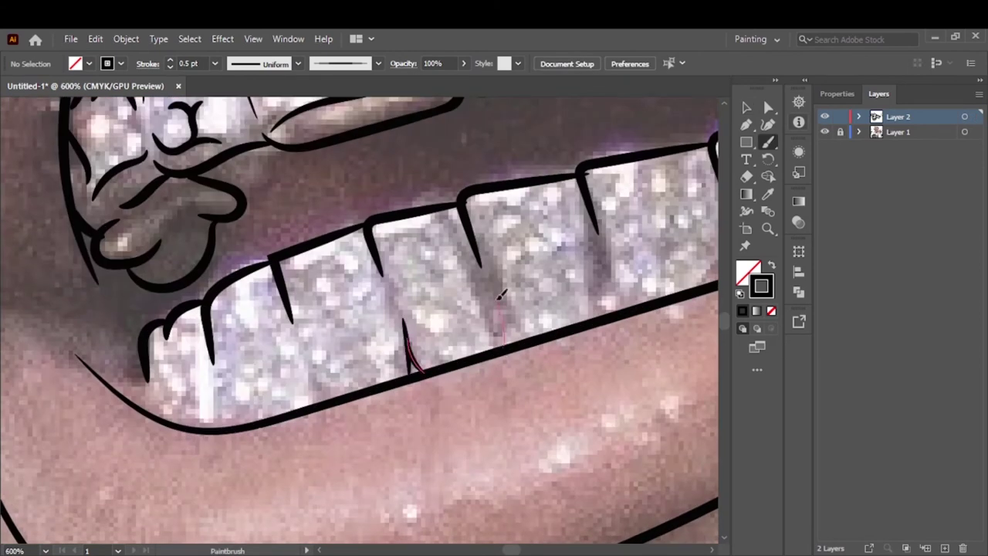
{"action": "left_click_drag", "start_coordinate": [607, 260], "coordinate": [617, 313]}
{"action": "scroll", "coordinate": [618, 312], "scroll_direction": "up", "scroll_amount": 2}
{"action": "left_click_drag", "start_coordinate": [403, 384], "coordinate": [393, 348]}
{"action": "left_click_drag", "start_coordinate": [551, 316], "coordinate": [558, 327]}
{"action": "scroll", "coordinate": [558, 328], "scroll_direction": "up", "scroll_amount": 2}
{"action": "key", "text": "v"}
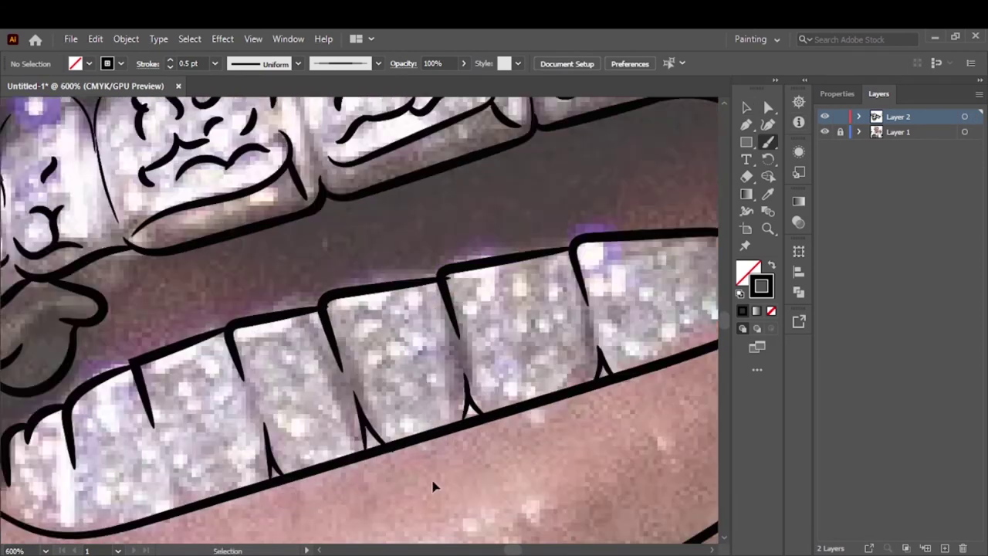
{"action": "key", "text": "b"}
{"action": "scroll", "coordinate": [363, 432], "scroll_direction": "down", "scroll_amount": 2}
{"action": "scroll", "coordinate": [363, 433], "scroll_direction": "left", "scroll_amount": 3}
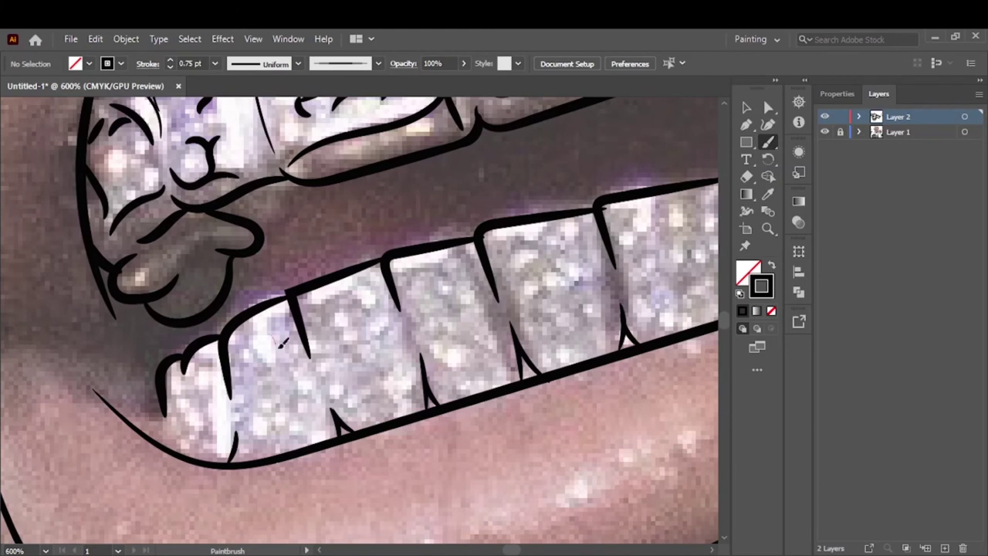
Add an arc and sparkle marks across the left and middle lower teeth
{"action": "left_click_drag", "start_coordinate": [282, 342], "coordinate": [261, 372]}
{"action": "left_click_drag", "start_coordinate": [295, 395], "coordinate": [301, 417]}
{"action": "left_click_drag", "start_coordinate": [206, 393], "coordinate": [187, 414]}
{"action": "left_click_drag", "start_coordinate": [315, 311], "coordinate": [379, 296]}
{"action": "left_click_drag", "start_coordinate": [342, 337], "coordinate": [360, 355]}
{"action": "left_click_drag", "start_coordinate": [333, 374], "coordinate": [324, 405]}
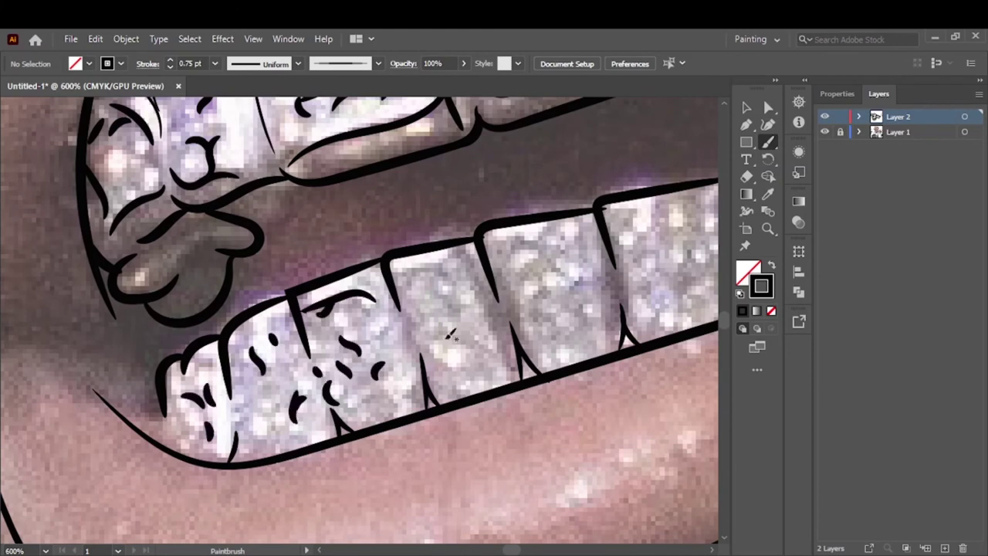
{"action": "left_click_drag", "start_coordinate": [426, 307], "coordinate": [409, 346]}
{"action": "mouse_move", "coordinate": [407, 279]}
{"action": "left_mouse_down"}
{"action": "mouse_move", "coordinate": [442, 267]}
{"action": "mouse_move", "coordinate": [488, 334]}
{"action": "mouse_move", "coordinate": [437, 390]}
{"action": "left_mouse_up"}
Pan right along the row and add sparkle marks to the next left lower tooth
{"action": "scroll", "coordinate": [488, 326], "scroll_direction": "right", "scroll_amount": 1}
{"action": "key", "text": "v"}
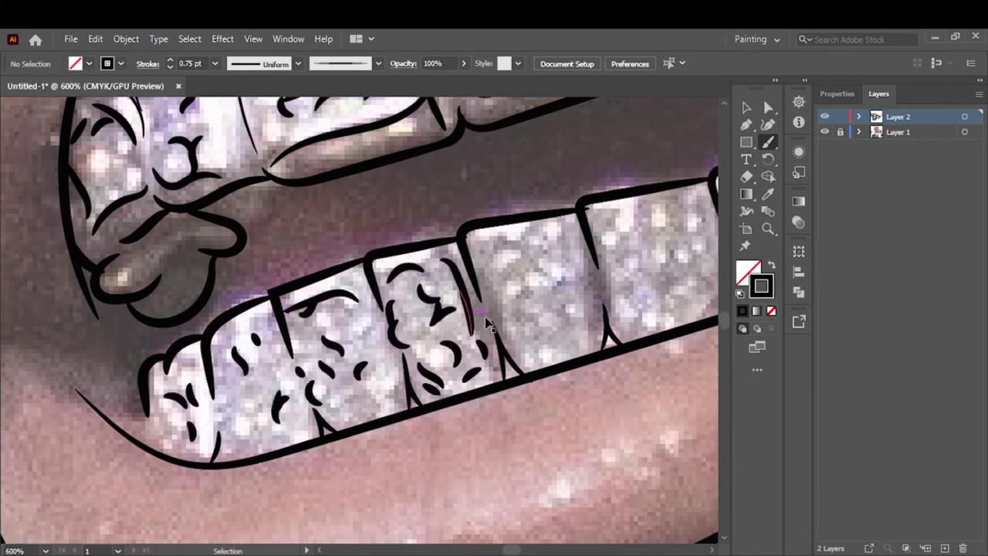
{"action": "key", "text": "b"}
{"action": "scroll", "coordinate": [488, 326], "scroll_direction": "right", "scroll_amount": 10}
{"action": "left_click_drag", "start_coordinate": [116, 390], "coordinate": [97, 428]}
{"action": "left_click_drag", "start_coordinate": [108, 340], "coordinate": [77, 371]}
{"action": "left_click_drag", "start_coordinate": [147, 344], "coordinate": [154, 386]}
{"action": "left_click_drag", "start_coordinate": [139, 409], "coordinate": [148, 421]}
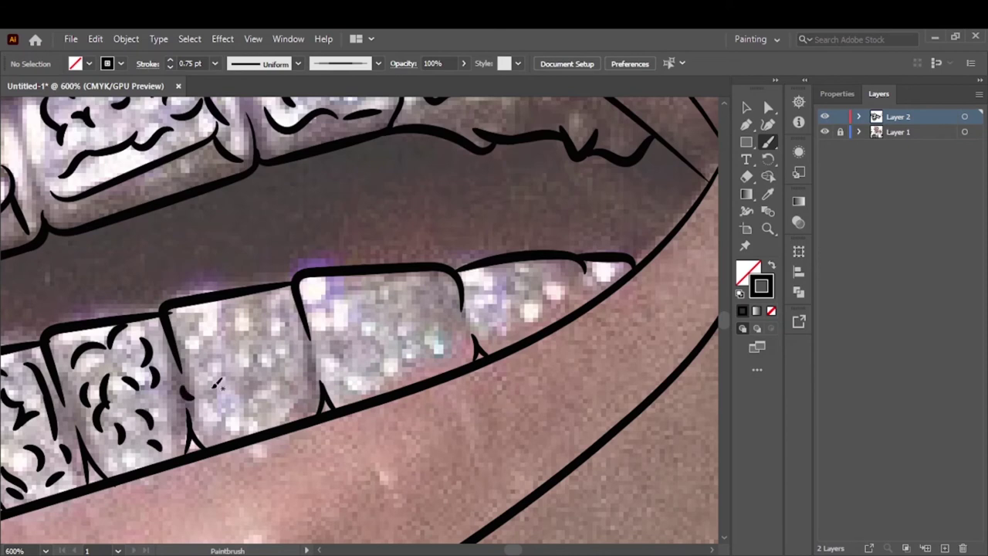
Draw an arc and sparkle marks on the third lower tooth
{"action": "left_click_drag", "start_coordinate": [220, 380], "coordinate": [210, 403]}
{"action": "left_click_drag", "start_coordinate": [247, 386], "coordinate": [241, 432]}
{"action": "left_click_drag", "start_coordinate": [232, 343], "coordinate": [226, 365]}
{"action": "left_click_drag", "start_coordinate": [205, 343], "coordinate": [203, 369]}
{"action": "left_click_drag", "start_coordinate": [206, 323], "coordinate": [185, 355]}
{"action": "left_click_drag", "start_coordinate": [262, 344], "coordinate": [284, 351]}
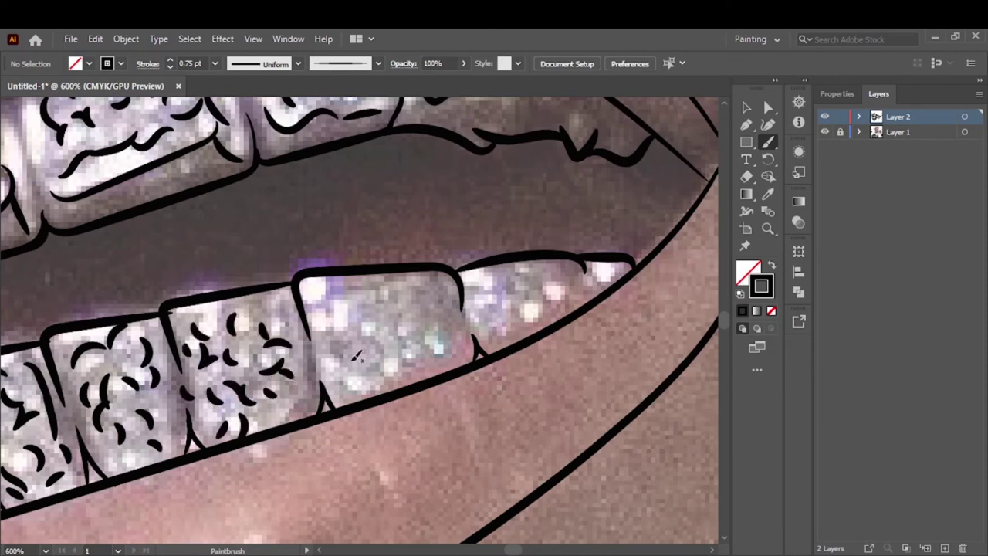
Finish sparkle marks on the middle and right lower teeth, then fit the artboard
{"action": "left_click_drag", "start_coordinate": [336, 297], "coordinate": [328, 361]}
{"action": "left_click_drag", "start_coordinate": [357, 309], "coordinate": [385, 302]}
{"action": "left_click_drag", "start_coordinate": [367, 326], "coordinate": [386, 377]}
{"action": "left_click_drag", "start_coordinate": [410, 315], "coordinate": [452, 332]}
{"action": "left_click_drag", "start_coordinate": [543, 284], "coordinate": [532, 306]}
{"action": "left_click_drag", "start_coordinate": [506, 276], "coordinate": [516, 301]}
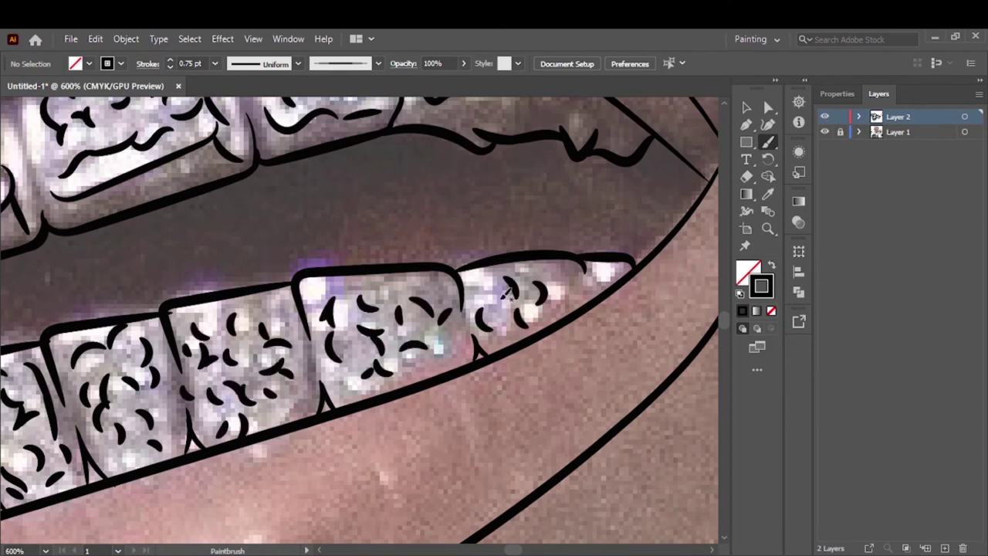
{"action": "key", "text": "ctrl+0"}
{"action": "scroll", "coordinate": [614, 233], "scroll_direction": "up", "scroll_amount": 5}
Add a sparkle mark on the ring's stone and a row of marks along its band
{"action": "scroll", "coordinate": [614, 233], "scroll_direction": "up", "scroll_amount": 3}
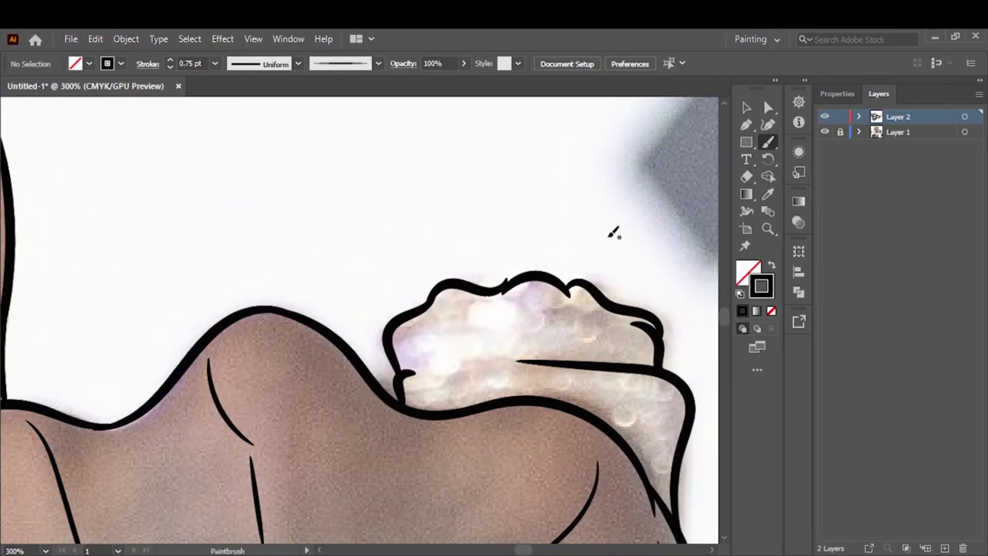
{"action": "left_click_drag", "start_coordinate": [426, 363], "coordinate": [483, 389]}
{"action": "scroll", "coordinate": [407, 420], "scroll_direction": "down", "scroll_amount": 5}
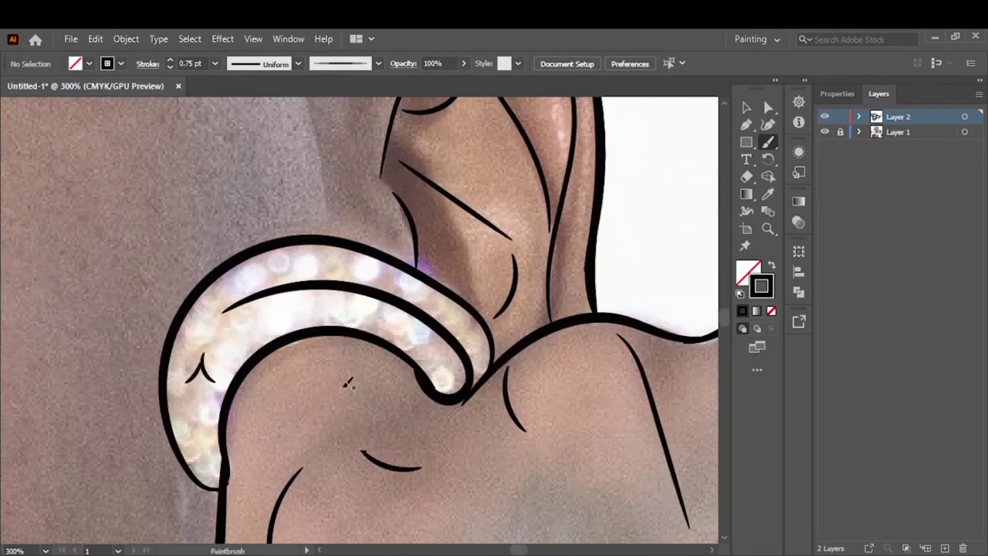
{"action": "left_click_drag", "start_coordinate": [199, 461], "coordinate": [191, 469]}
{"action": "left_click_drag", "start_coordinate": [230, 339], "coordinate": [235, 352]}
{"action": "left_click_drag", "start_coordinate": [213, 296], "coordinate": [224, 309]}
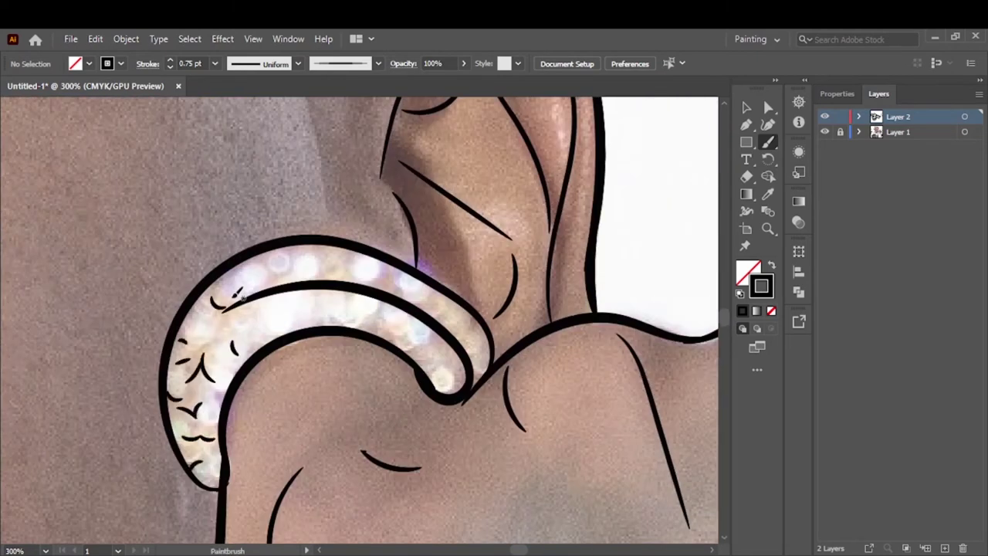
{"action": "left_click_drag", "start_coordinate": [288, 301], "coordinate": [286, 315]}
{"action": "left_click_drag", "start_coordinate": [322, 304], "coordinate": [322, 317]}
{"action": "left_click_drag", "start_coordinate": [371, 309], "coordinate": [384, 335]}
{"action": "left_click_drag", "start_coordinate": [417, 340], "coordinate": [430, 369]}
{"action": "left_click_drag", "start_coordinate": [468, 323], "coordinate": [461, 333]}
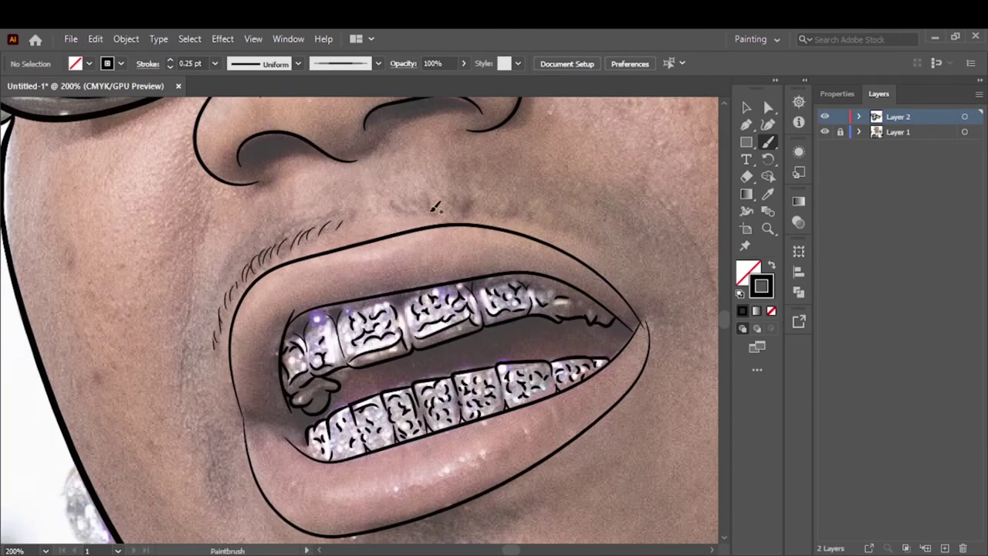
Draw curly chin hair strokes, switching the brush to 0.25 pt for finer hairs
{"action": "scroll", "coordinate": [603, 230], "scroll_direction": "down", "scroll_amount": 5}
{"action": "mouse_move", "coordinate": [424, 379]}
{"action": "left_mouse_down"}
{"action": "mouse_move", "coordinate": [432, 351]}
{"action": "mouse_move", "coordinate": [494, 330]}
{"action": "left_mouse_up"}
{"action": "left_click_drag", "start_coordinate": [575, 313], "coordinate": [593, 289]}
{"action": "mouse_move", "coordinate": [541, 331]}
{"action": "left_mouse_down"}
{"action": "mouse_move", "coordinate": [553, 317]}
{"action": "mouse_move", "coordinate": [406, 363]}
{"action": "left_mouse_up"}
{"action": "mouse_move", "coordinate": [389, 328]}
{"action": "left_mouse_down"}
{"action": "mouse_move", "coordinate": [437, 344]}
{"action": "mouse_move", "coordinate": [568, 293]}
{"action": "mouse_move", "coordinate": [587, 316]}
{"action": "left_mouse_up"}
{"action": "left_click", "coordinate": [214, 63]}
{"action": "left_click", "coordinate": [235, 78]}
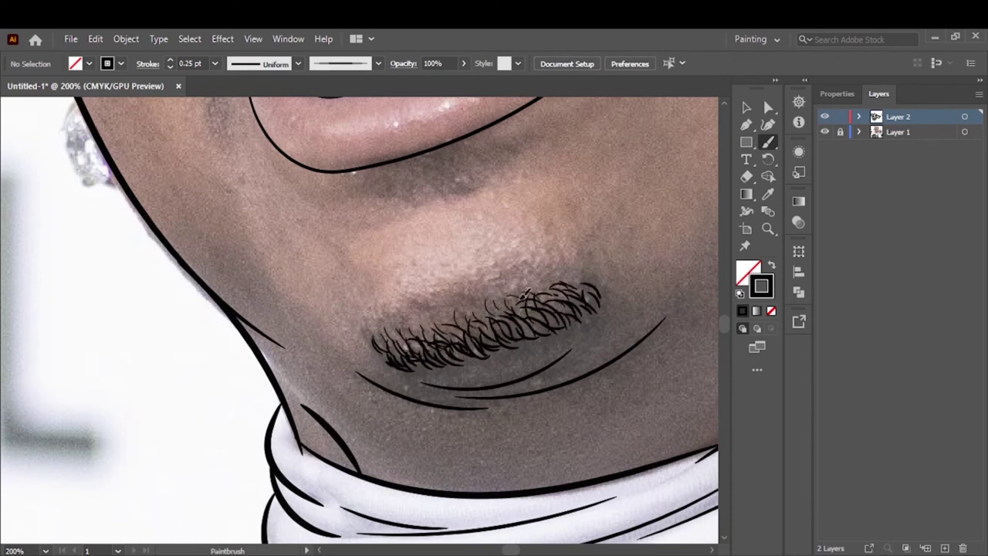
{"action": "left_click_drag", "start_coordinate": [583, 275], "coordinate": [440, 317]}
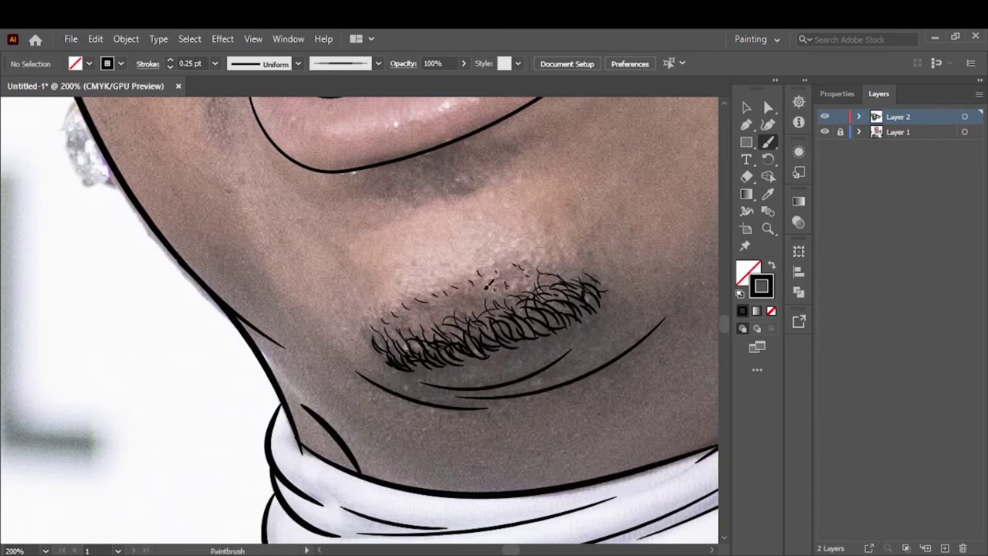
Toggle the reference photo layer off and on twice to check the linework
{"action": "key", "text": "ctrl+0"}
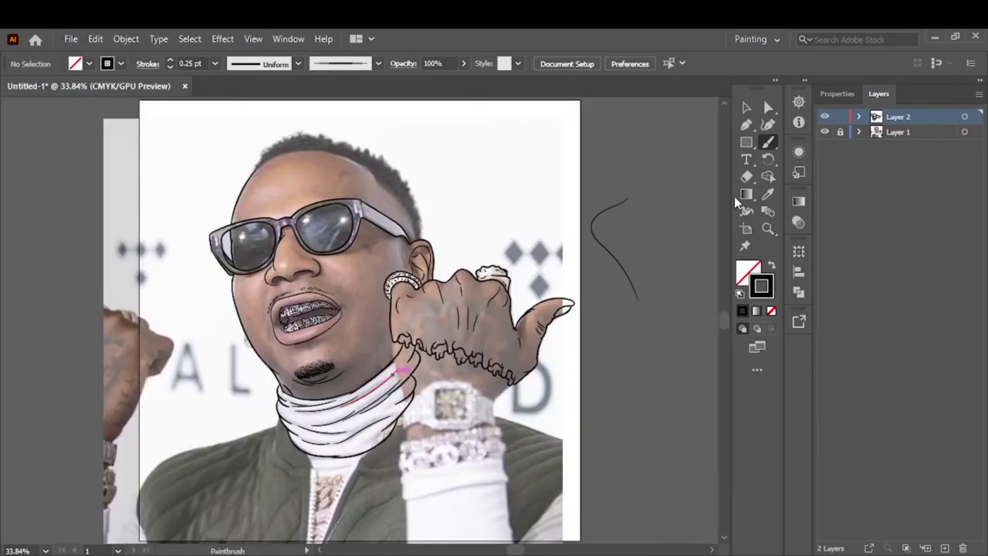
{"action": "left_click", "coordinate": [825, 132]}
{"action": "left_click", "coordinate": [825, 132]}
{"action": "scroll", "coordinate": [358, 341], "scroll_direction": "up", "scroll_amount": 5}
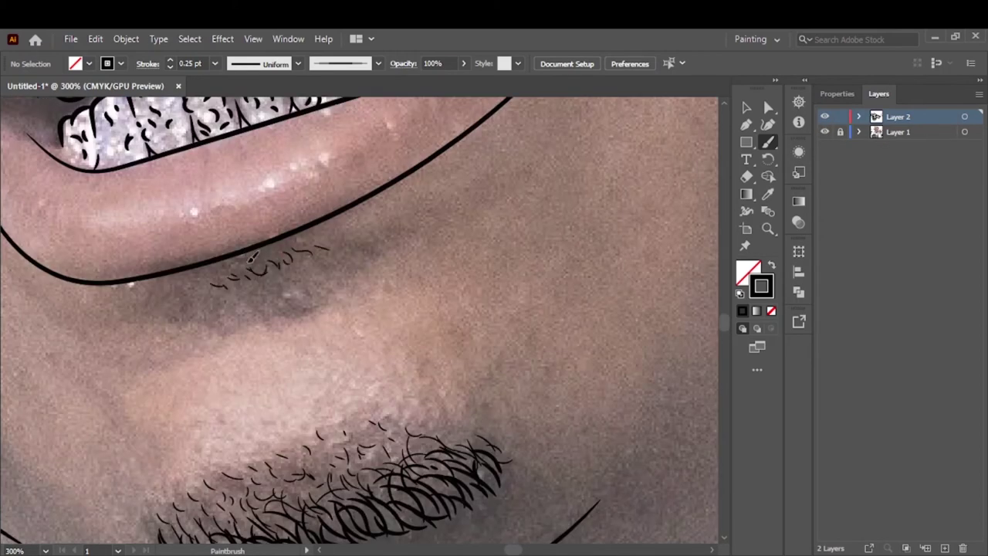
{"action": "key", "text": "ctrl+0"}
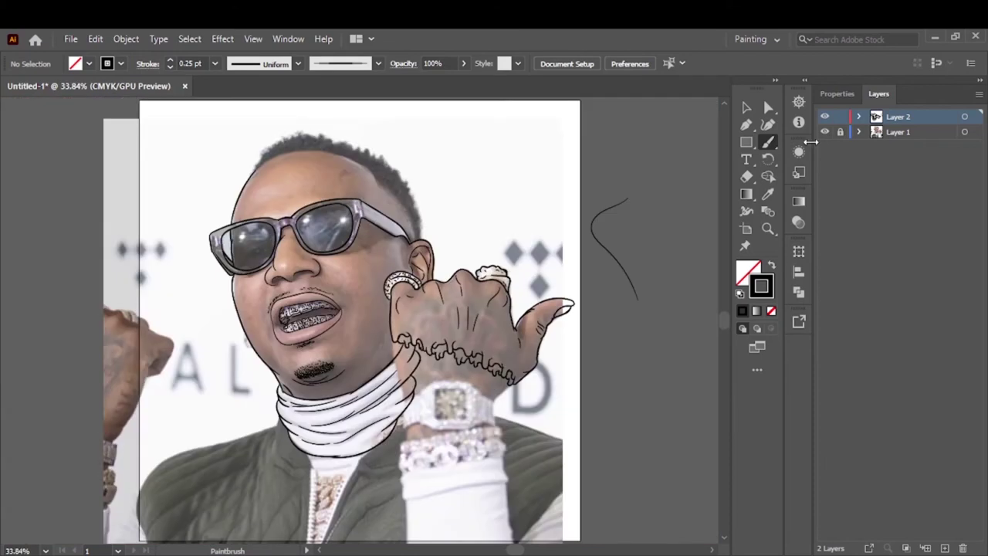
{"action": "left_click", "coordinate": [824, 132]}
{"action": "left_click", "coordinate": [825, 132]}
{"action": "scroll", "coordinate": [347, 290], "scroll_direction": "up", "scroll_amount": 5}
{"action": "scroll", "coordinate": [348, 290], "scroll_direction": "down", "scroll_amount": 2}
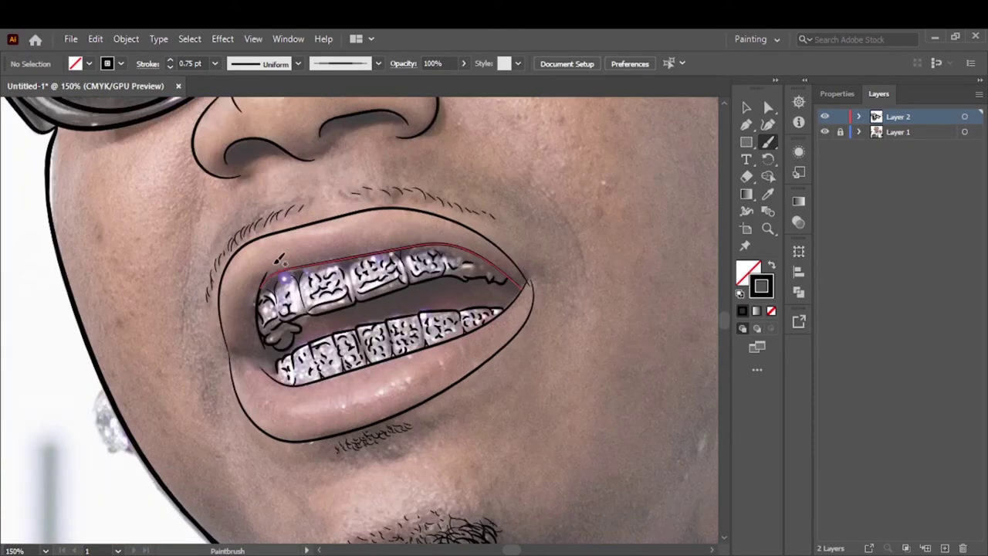
Add a short stubble stroke beside the mouth corner and choose black fill
{"action": "left_click_drag", "start_coordinate": [550, 231], "coordinate": [576, 280]}
{"action": "scroll", "coordinate": [487, 292], "scroll_direction": "down", "scroll_amount": 3}
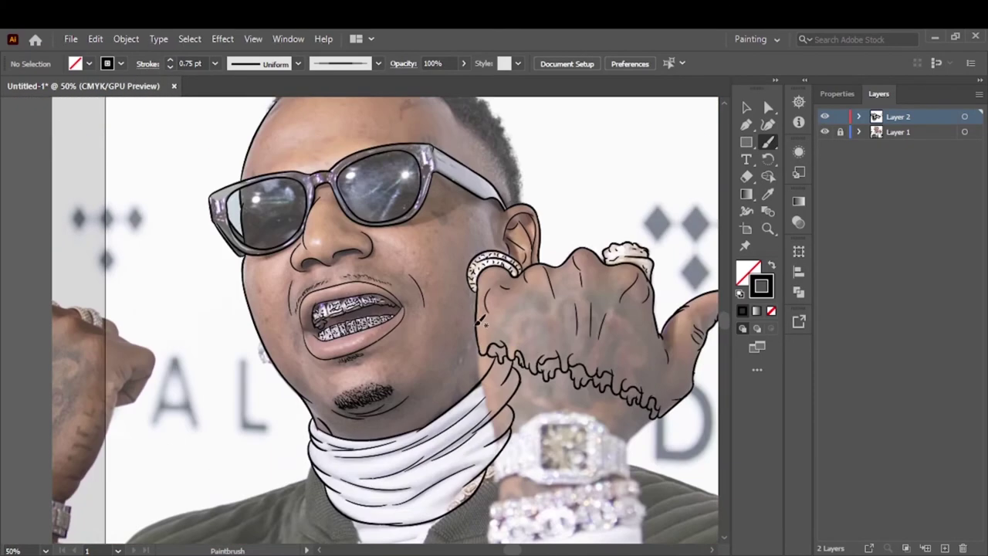
{"action": "scroll", "coordinate": [487, 292], "scroll_direction": "up", "scroll_amount": 4}
{"action": "double_click", "coordinate": [761, 286]}
With black fill and the Pencil, draw two black shadow shapes on the neck
{"action": "key", "text": "Return"}
{"action": "key", "text": "n"}
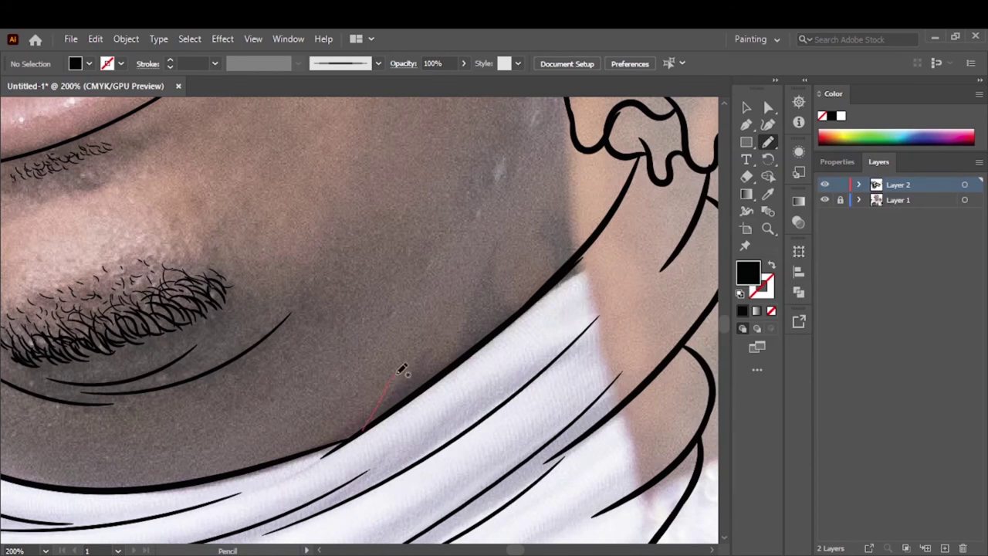
{"action": "left_click_drag", "start_coordinate": [404, 370], "coordinate": [517, 305]}
{"action": "left_click_drag", "start_coordinate": [585, 261], "coordinate": [575, 261]}
{"action": "scroll", "coordinate": [575, 261], "scroll_direction": "down", "scroll_amount": 3}
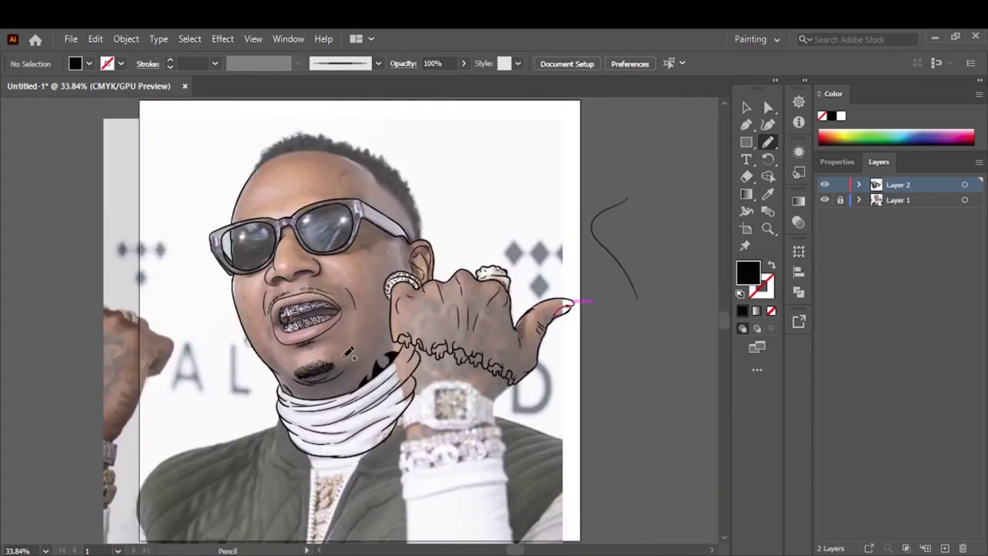
{"action": "scroll", "coordinate": [586, 301], "scroll_direction": "up", "scroll_amount": 5}
{"action": "scroll", "coordinate": [540, 224], "scroll_direction": "down", "scroll_amount": 3}
{"action": "scroll", "coordinate": [609, 306], "scroll_direction": "up", "scroll_amount": 4}
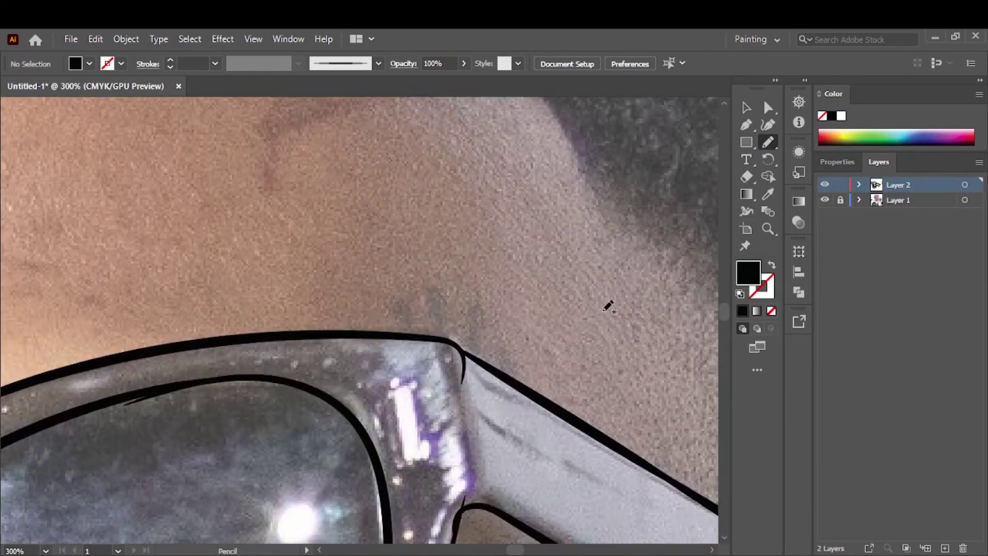
Draw black drips and a spike rising above the sunglasses rim
{"action": "mouse_move", "coordinate": [416, 333]}
{"action": "left_mouse_down"}
{"action": "mouse_move", "coordinate": [486, 349]}
{"action": "mouse_move", "coordinate": [500, 341]}
{"action": "left_mouse_up"}
{"action": "scroll", "coordinate": [501, 342], "scroll_direction": "down", "scroll_amount": 3}
{"action": "scroll", "coordinate": [293, 332], "scroll_direction": "up", "scroll_amount": 3}
{"action": "left_click_drag", "start_coordinate": [255, 351], "coordinate": [276, 306]}
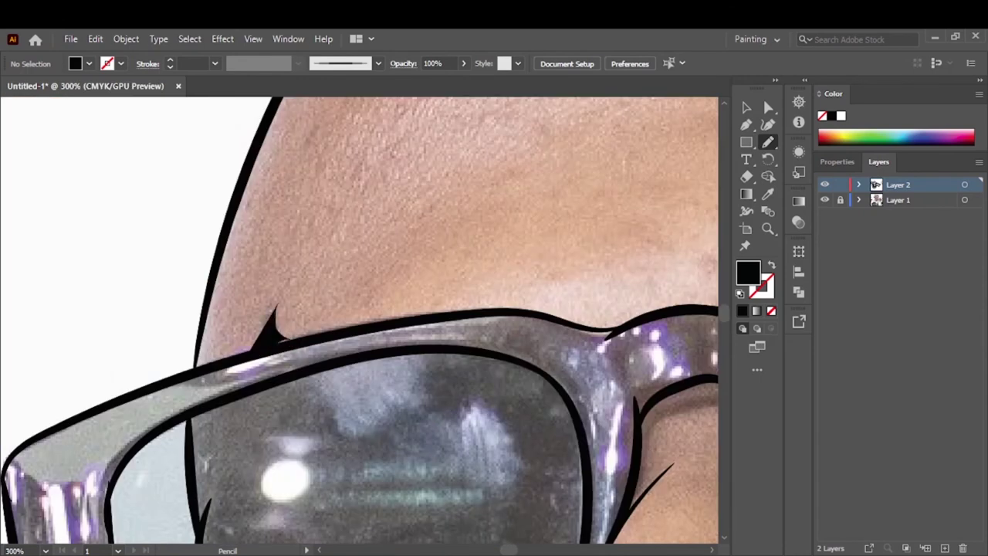
{"action": "scroll", "coordinate": [463, 309], "scroll_direction": "down", "scroll_amount": 5}
{"action": "right_click", "coordinate": [836, 94]}
{"action": "left_click", "coordinate": [858, 105]}
{"action": "scroll", "coordinate": [339, 332], "scroll_direction": "up", "scroll_amount": 2}
{"action": "scroll", "coordinate": [262, 345], "scroll_direction": "up", "scroll_amount": 2}
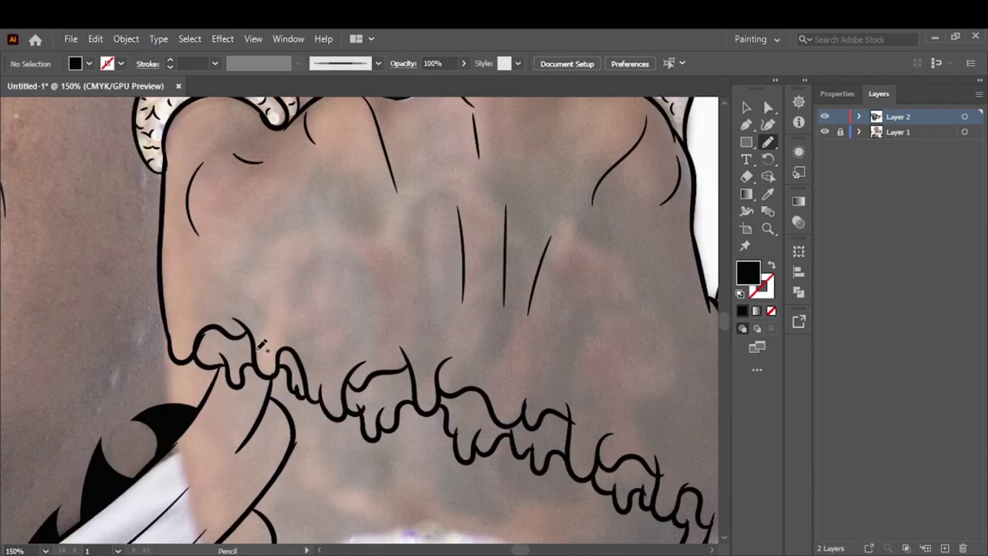
Trace the first hand-tattoo letters, including the looping 3, as solid black shapes
{"action": "left_click_drag", "start_coordinate": [259, 348], "coordinate": [389, 204]}
{"action": "left_click_drag", "start_coordinate": [257, 334], "coordinate": [267, 323]}
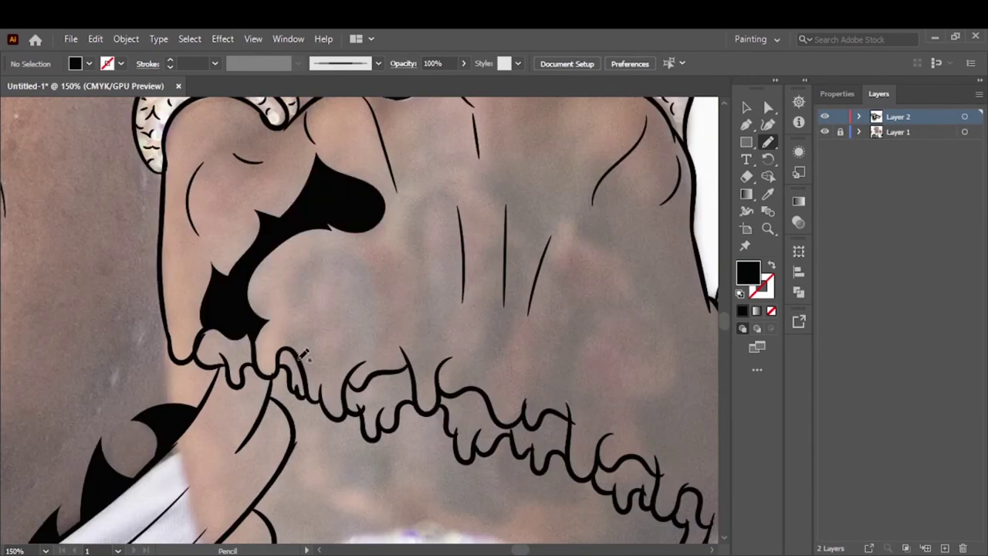
{"action": "left_click_drag", "start_coordinate": [344, 326], "coordinate": [376, 324]}
{"action": "left_click_drag", "start_coordinate": [331, 398], "coordinate": [340, 384]}
{"action": "left_click_drag", "start_coordinate": [340, 385], "coordinate": [359, 381]}
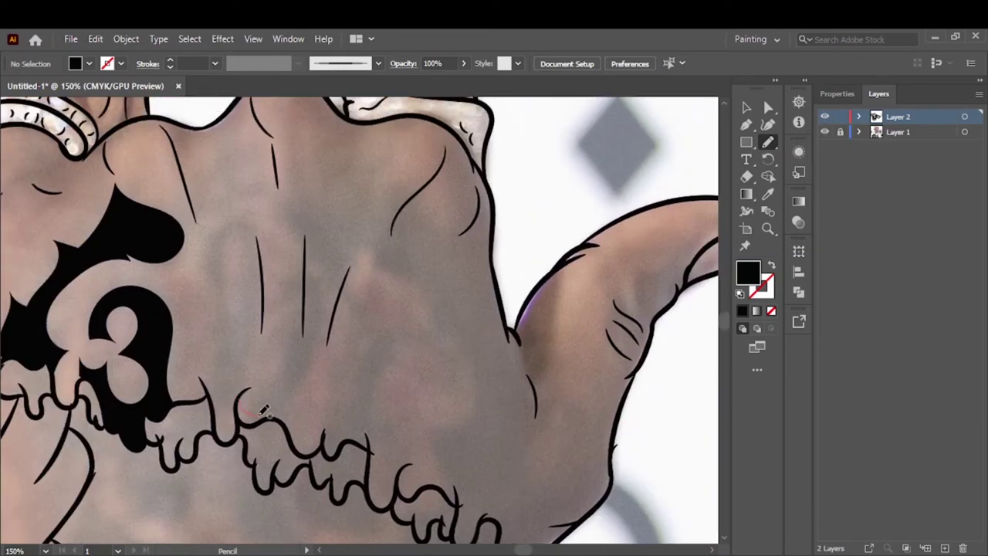
{"action": "mouse_move", "coordinate": [313, 375]}
{"action": "left_mouse_down"}
{"action": "mouse_move", "coordinate": [290, 423]}
{"action": "mouse_move", "coordinate": [340, 421]}
{"action": "left_mouse_up"}
Fill the n-shaped letter, the letter near the thumb and the knuckle shape black
{"action": "scroll", "coordinate": [446, 398], "scroll_direction": "down", "scroll_amount": 3}
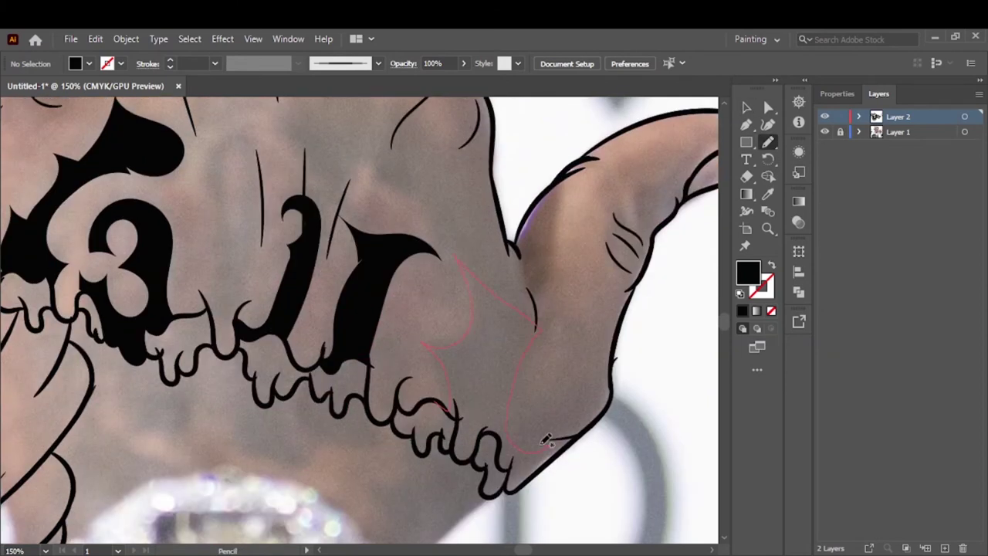
{"action": "left_click_drag", "start_coordinate": [506, 442], "coordinate": [460, 452]}
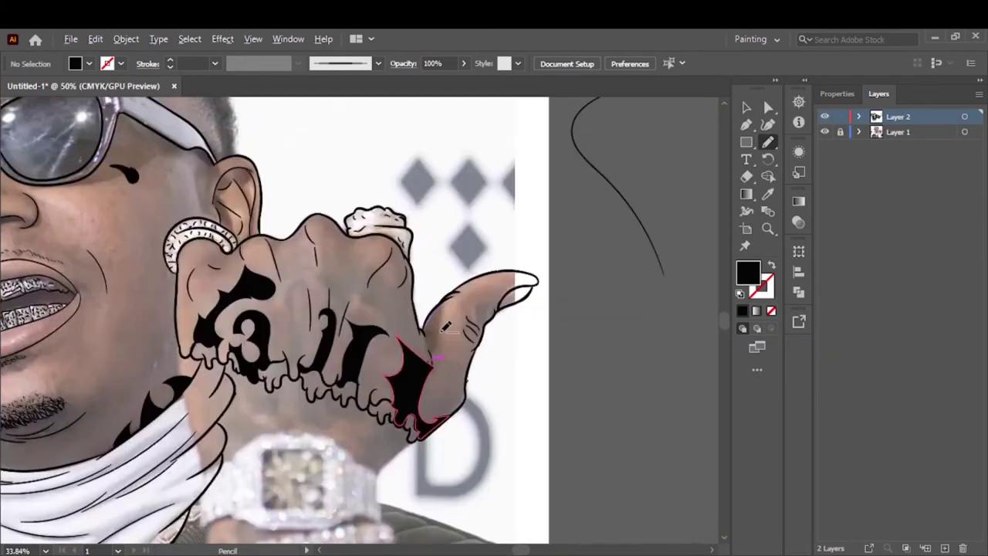
{"action": "left_click_drag", "start_coordinate": [293, 398], "coordinate": [325, 407]}
{"action": "left_click_drag", "start_coordinate": [188, 451], "coordinate": [179, 506]}
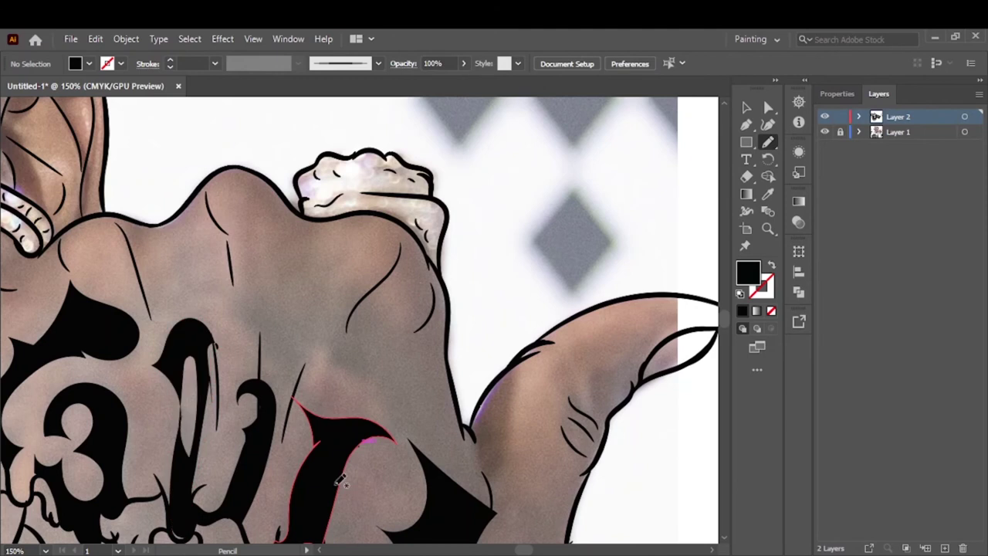
{"action": "left_click_drag", "start_coordinate": [319, 347], "coordinate": [268, 422]}
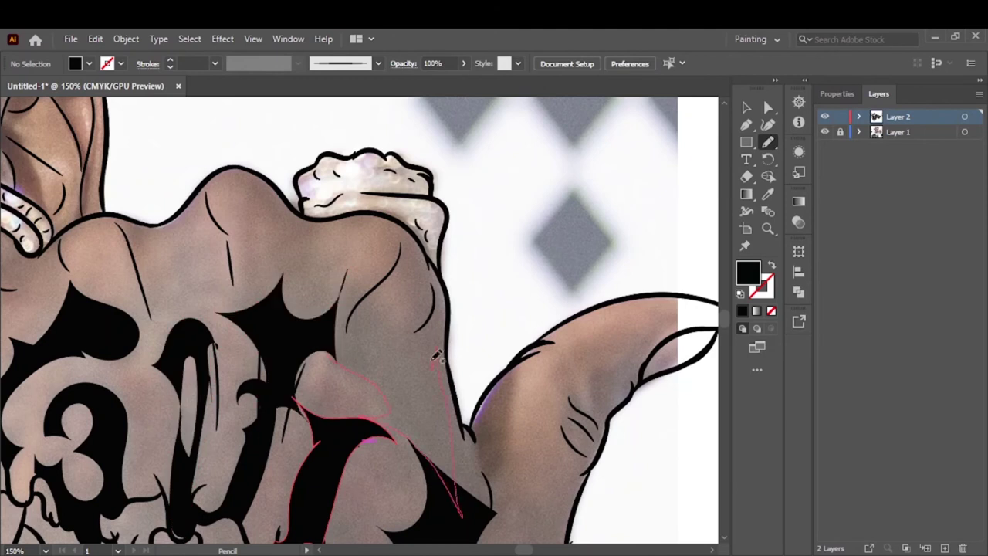
Fill the tattoo shape below the ring, checking the result with the reference photo hidden
{"action": "key", "text": "ctrl+0"}
{"action": "left_click", "coordinate": [825, 132]}
{"action": "left_click", "coordinate": [825, 133]}
{"action": "scroll", "coordinate": [548, 284], "scroll_direction": "up", "scroll_amount": 5}
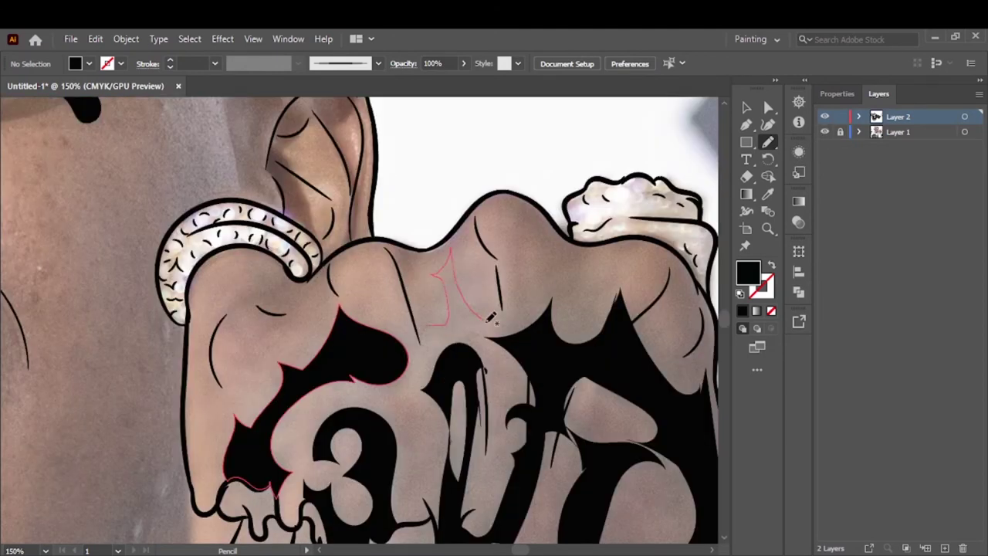
{"action": "left_click_drag", "start_coordinate": [491, 317], "coordinate": [452, 325]}
{"action": "key", "text": "ctrl+0"}
{"action": "key", "text": "v"}
{"action": "left_click", "coordinate": [825, 132]}
{"action": "key", "text": "ctrl+1"}
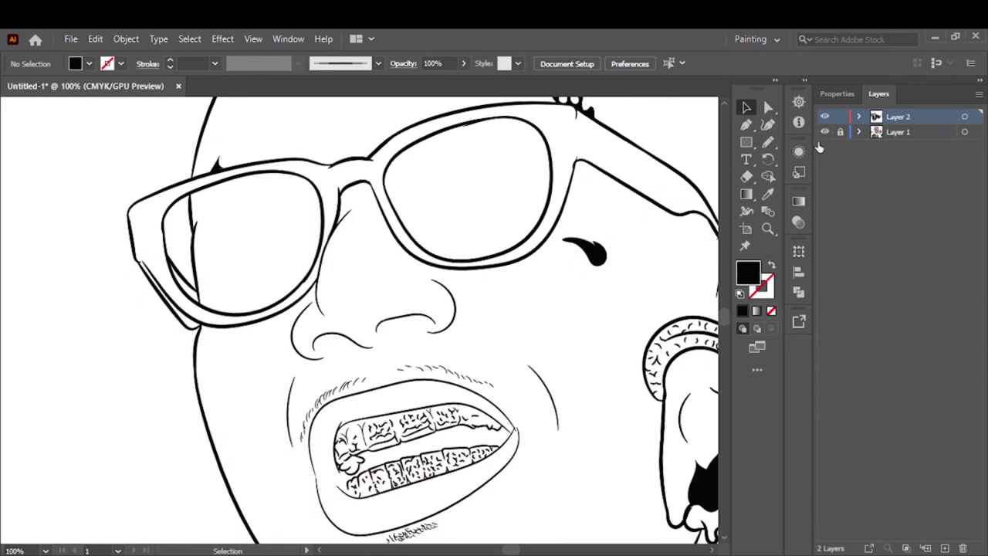
{"action": "left_click", "coordinate": [825, 132]}
{"action": "scroll", "coordinate": [607, 330], "scroll_direction": "up", "scroll_amount": 3}
Draw closed black hair shapes along the side hairline and above the temple
{"action": "key", "text": "n"}
{"action": "mouse_move", "coordinate": [576, 475]}
{"action": "left_mouse_down"}
{"action": "mouse_move", "coordinate": [569, 325]}
{"action": "mouse_move", "coordinate": [483, 292]}
{"action": "left_mouse_up"}
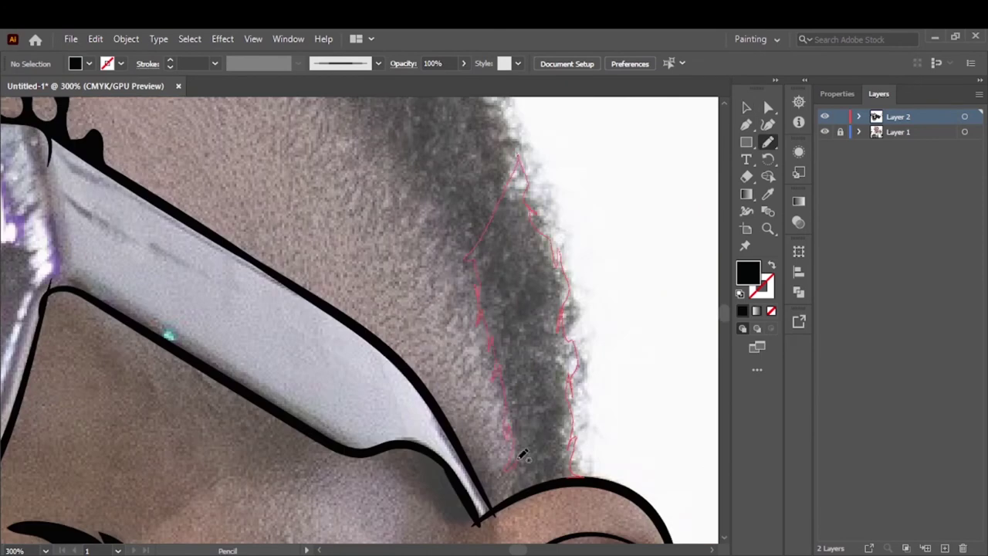
{"action": "left_click_drag", "start_coordinate": [522, 455], "coordinate": [573, 475]}
{"action": "scroll", "coordinate": [523, 454], "scroll_direction": "down", "scroll_amount": 2}
{"action": "scroll", "coordinate": [519, 442], "scroll_direction": "down", "scroll_amount": 1}
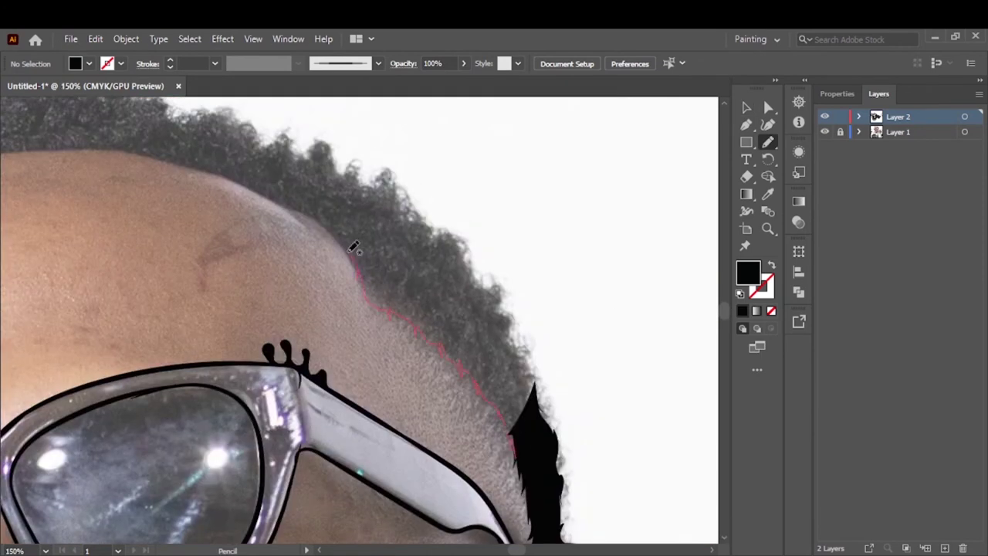
{"action": "left_click_drag", "start_coordinate": [353, 247], "coordinate": [544, 392]}
{"action": "scroll", "coordinate": [542, 393], "scroll_direction": "up", "scroll_amount": 2}
{"action": "scroll", "coordinate": [542, 394], "scroll_direction": "left", "scroll_amount": 2}
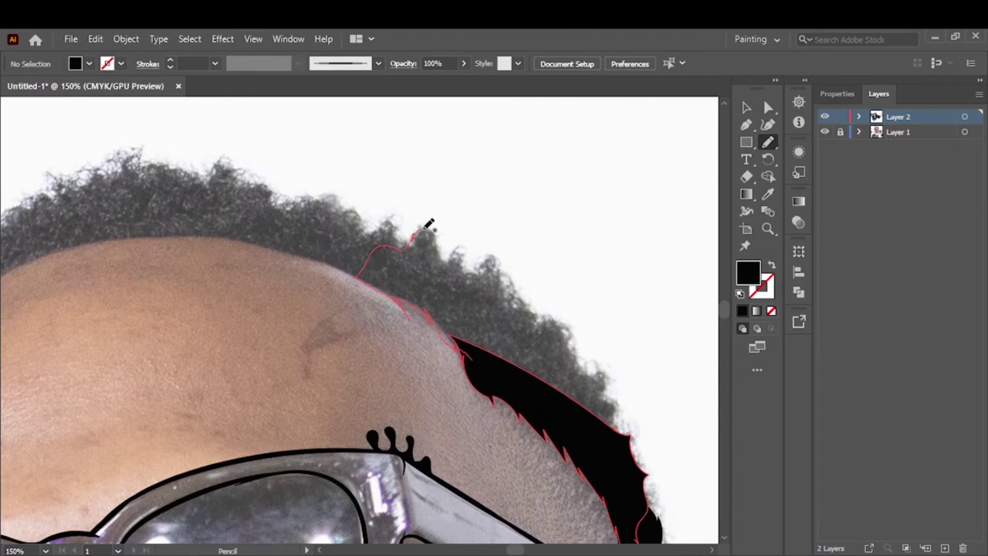
{"action": "left_click_drag", "start_coordinate": [591, 363], "coordinate": [618, 402]}
{"action": "scroll", "coordinate": [500, 370], "scroll_direction": "down", "scroll_amount": 1}
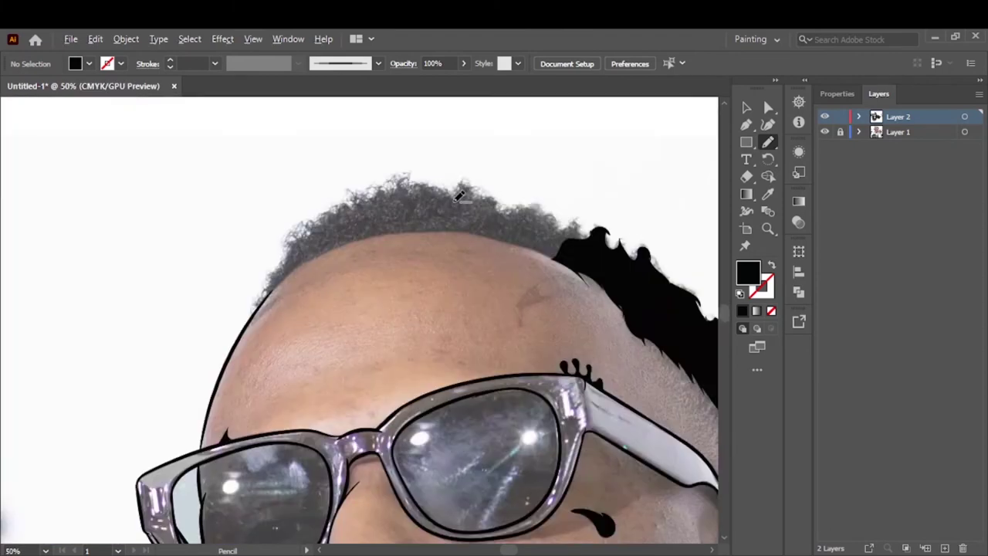
{"action": "scroll", "coordinate": [594, 278], "scroll_direction": "up", "scroll_amount": 1}
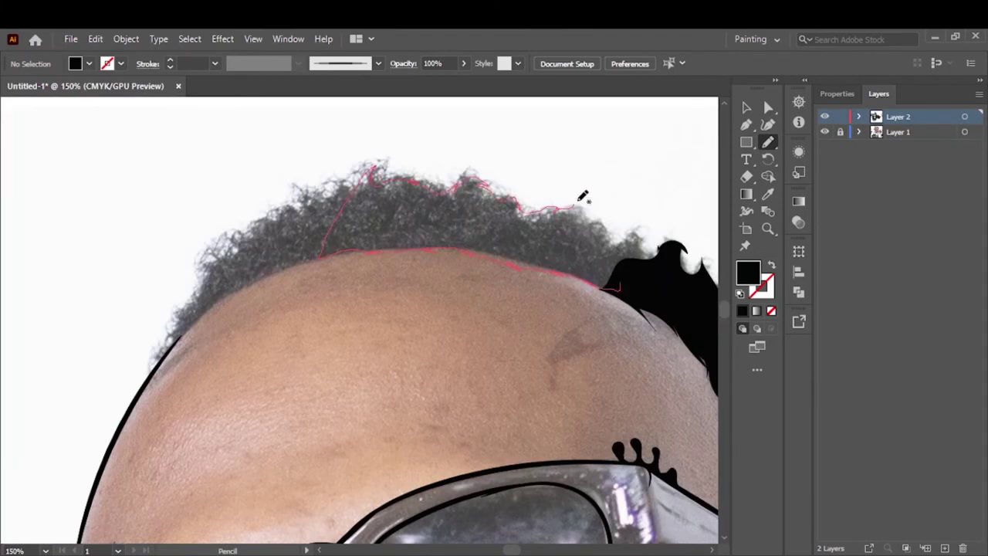
Trace and fill the top of the hair from the crown in solid black
{"action": "left_click_drag", "start_coordinate": [417, 174], "coordinate": [642, 284]}
{"action": "left_click_drag", "start_coordinate": [367, 197], "coordinate": [303, 199]}
{"action": "left_click_drag", "start_coordinate": [261, 276], "coordinate": [322, 253]}
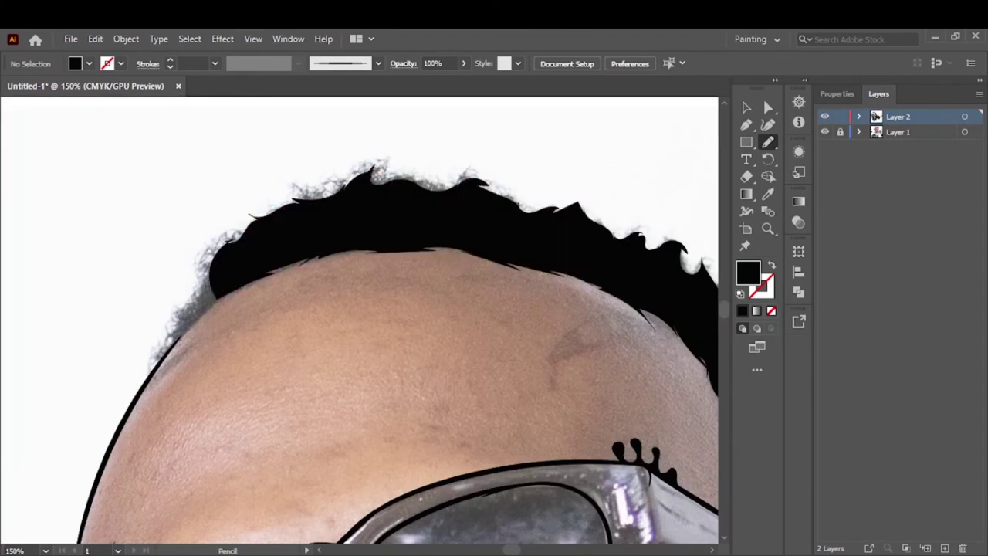
{"action": "scroll", "coordinate": [322, 253], "scroll_direction": "up", "scroll_amount": 2}
{"action": "left_click_drag", "start_coordinate": [441, 165], "coordinate": [375, 309]}
Check the hair with the reference photo hidden, then set up a black-stroke Paintbrush
{"action": "key", "text": "ctrl+0"}
{"action": "left_click", "coordinate": [825, 131]}
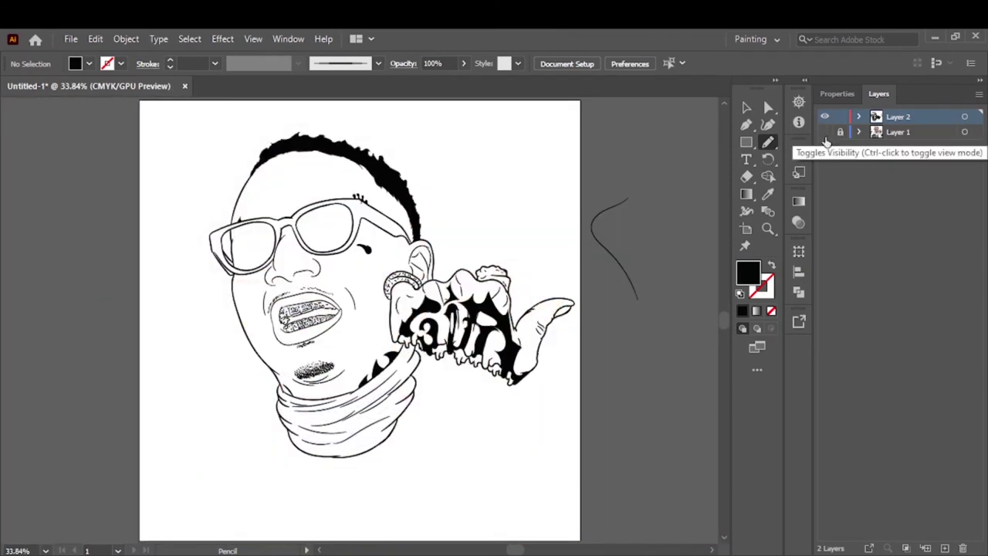
{"action": "left_click", "coordinate": [825, 132]}
{"action": "scroll", "coordinate": [417, 231], "scroll_direction": "up", "scroll_amount": 2}
{"action": "key", "text": "b"}
{"action": "scroll", "coordinate": [435, 302], "scroll_direction": "up", "scroll_amount": 3}
{"action": "key", "text": "shift+x"}
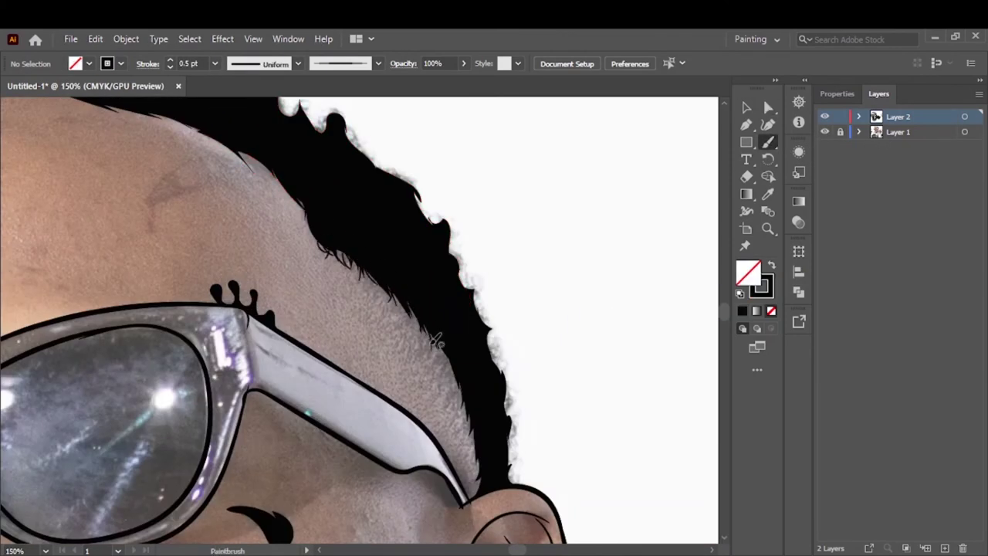
Paint fine hair strands along the side hairline and the right hair edge
{"action": "left_click_drag", "start_coordinate": [433, 356], "coordinate": [397, 299]}
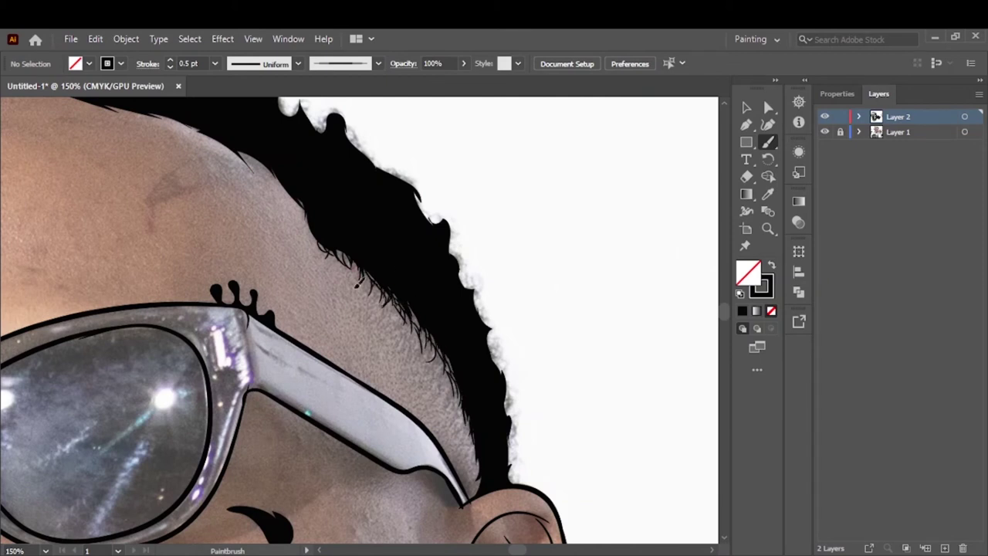
{"action": "left_click_drag", "start_coordinate": [335, 260], "coordinate": [366, 288]}
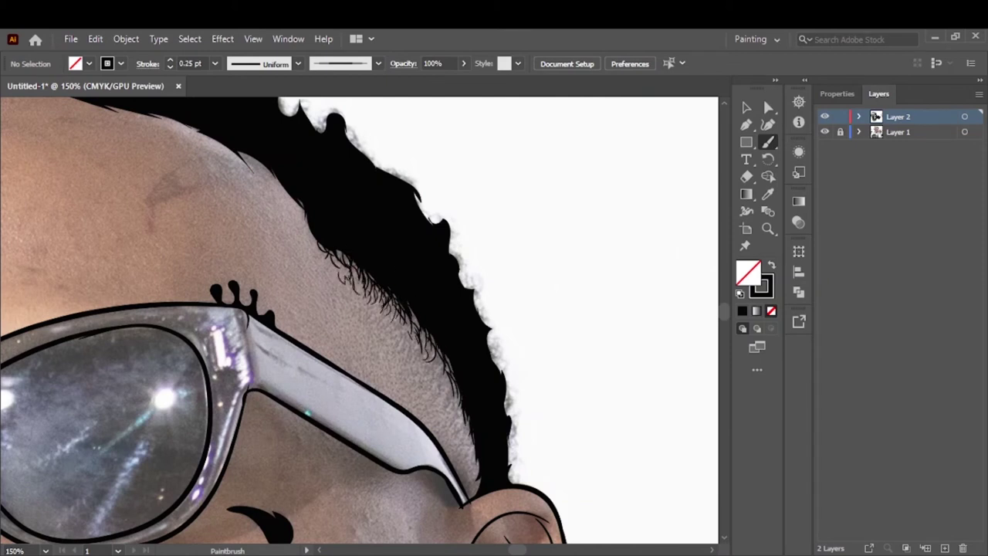
{"action": "mouse_move", "coordinate": [438, 370]}
{"action": "left_mouse_down"}
{"action": "mouse_move", "coordinate": [413, 327]}
{"action": "mouse_move", "coordinate": [354, 284]}
{"action": "left_mouse_up"}
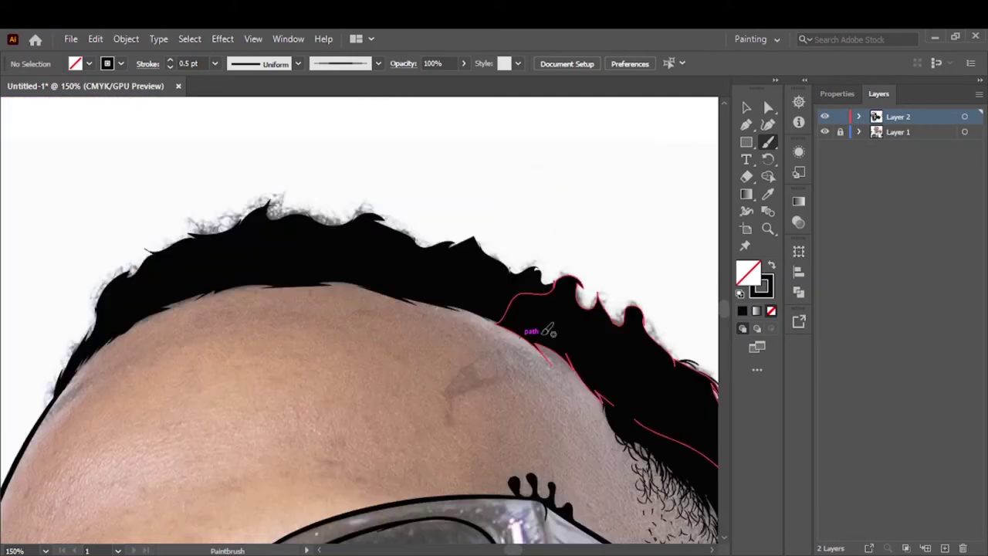
{"action": "mouse_move", "coordinate": [671, 361]}
{"action": "left_mouse_down"}
{"action": "mouse_move", "coordinate": [629, 312]}
{"action": "mouse_move", "coordinate": [553, 282]}
{"action": "left_mouse_up"}
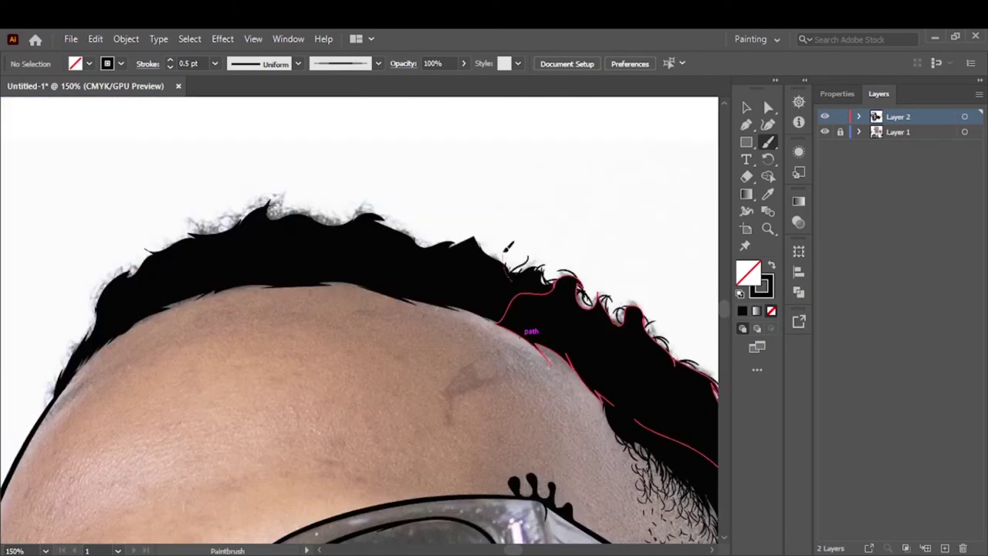
Add curly strands along the top and left hair edges, plus a thin line on the left lens
{"action": "left_click_drag", "start_coordinate": [508, 249], "coordinate": [465, 254]}
{"action": "left_click_drag", "start_coordinate": [402, 231], "coordinate": [338, 227]}
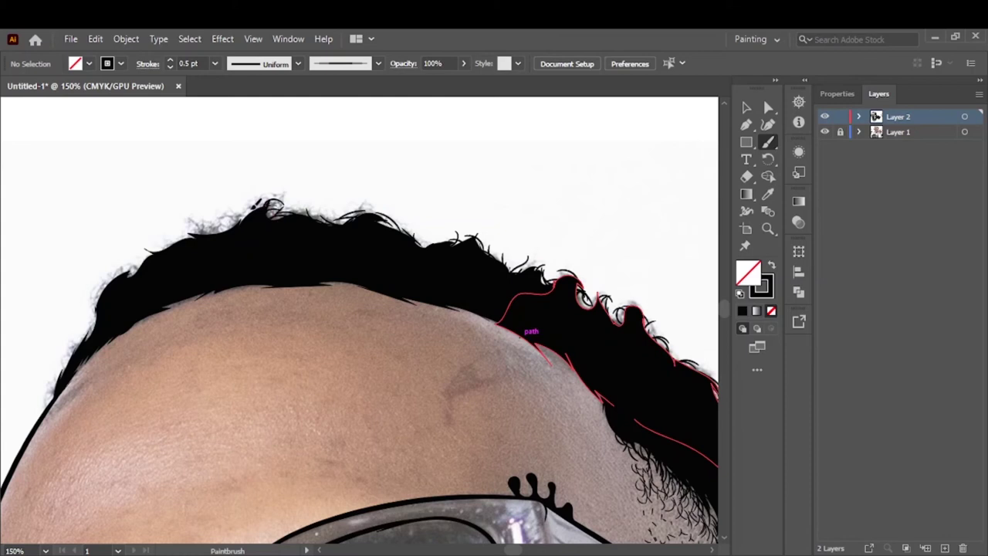
{"action": "mouse_move", "coordinate": [263, 205]}
{"action": "left_mouse_down"}
{"action": "mouse_move", "coordinate": [127, 266]}
{"action": "mouse_move", "coordinate": [105, 305]}
{"action": "left_mouse_up"}
{"action": "key", "text": "ctrl+plus"}
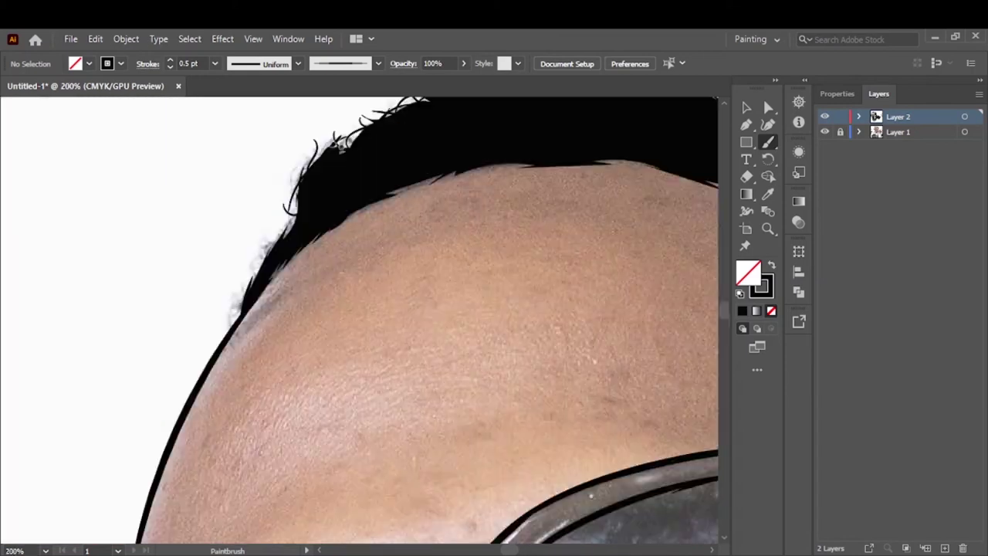
{"action": "mouse_move", "coordinate": [339, 143]}
{"action": "left_mouse_down"}
{"action": "mouse_move", "coordinate": [266, 232]}
{"action": "mouse_move", "coordinate": [239, 305]}
{"action": "mouse_move", "coordinate": [271, 243]}
{"action": "mouse_move", "coordinate": [292, 249]}
{"action": "left_mouse_up"}
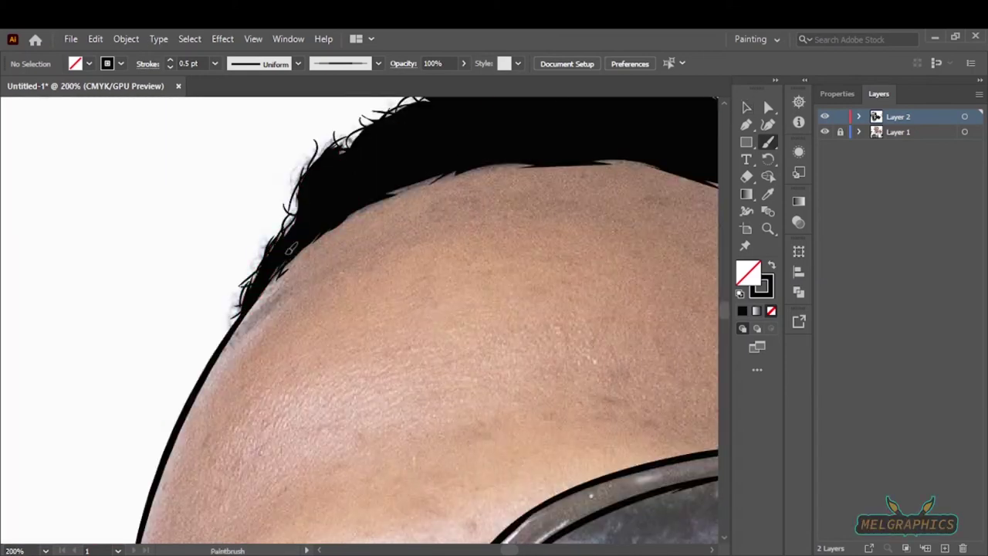
{"action": "mouse_move", "coordinate": [510, 164]}
{"action": "left_mouse_down"}
{"action": "mouse_move", "coordinate": [269, 266]}
{"action": "mouse_move", "coordinate": [468, 288]}
{"action": "mouse_move", "coordinate": [575, 355]}
{"action": "mouse_move", "coordinate": [662, 435]}
{"action": "left_mouse_up"}
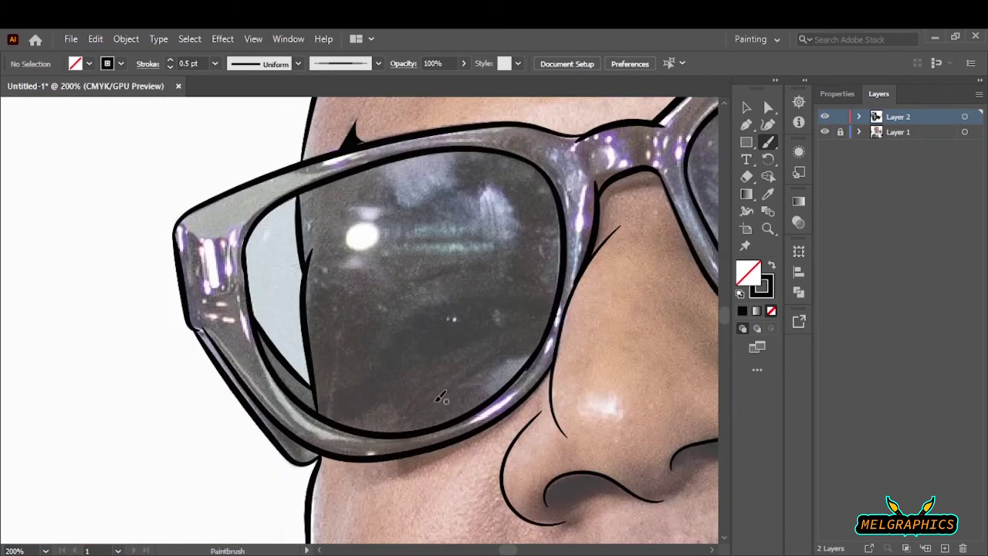
{"action": "left_click_drag", "start_coordinate": [403, 409], "coordinate": [494, 340]}
Paint a few more thin lines across the left lens
{"action": "left_click_drag", "start_coordinate": [424, 390], "coordinate": [496, 351]}
{"action": "left_click_drag", "start_coordinate": [407, 279], "coordinate": [514, 274]}
{"action": "left_click_drag", "start_coordinate": [420, 292], "coordinate": [510, 278]}
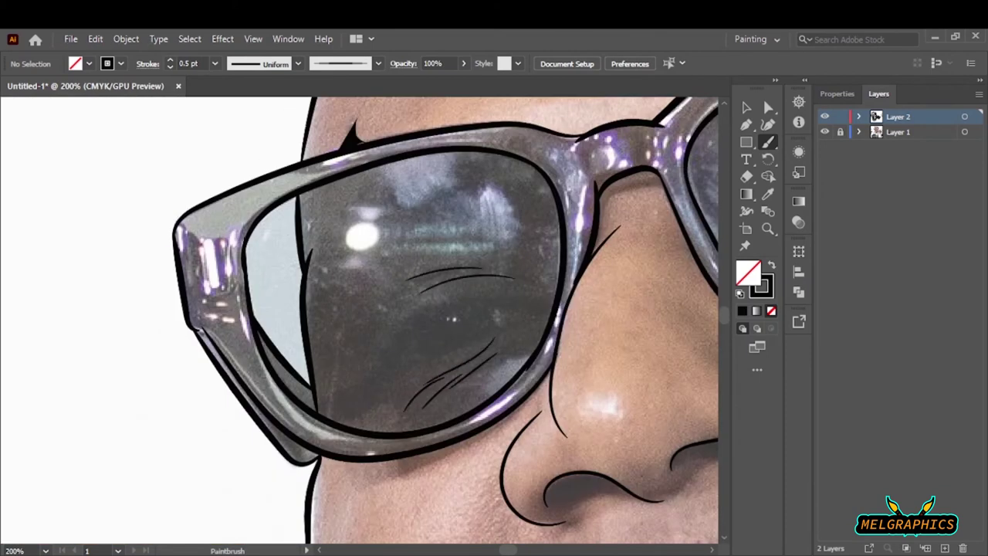
{"action": "key", "text": "ctrl+="}
{"action": "left_click_drag", "start_coordinate": [436, 407], "coordinate": [436, 408]}
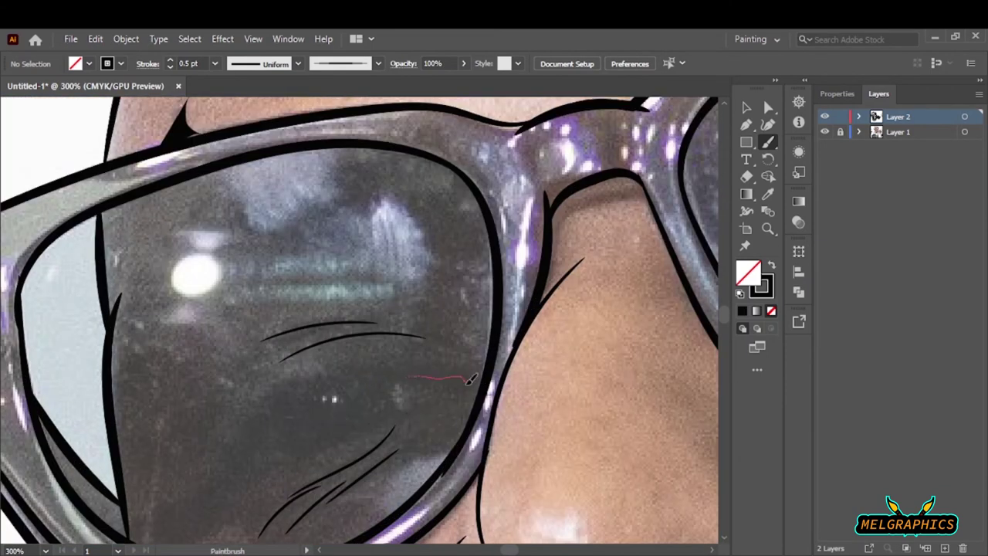
Fill a dark shadow shape and a black blob inside the lens's reflected eye shape
{"action": "key", "text": "n"}
{"action": "key", "text": "shift+x"}
{"action": "scroll", "coordinate": [403, 438], "scroll_direction": "left", "scroll_amount": 3}
{"action": "key", "text": "ctrl+="}
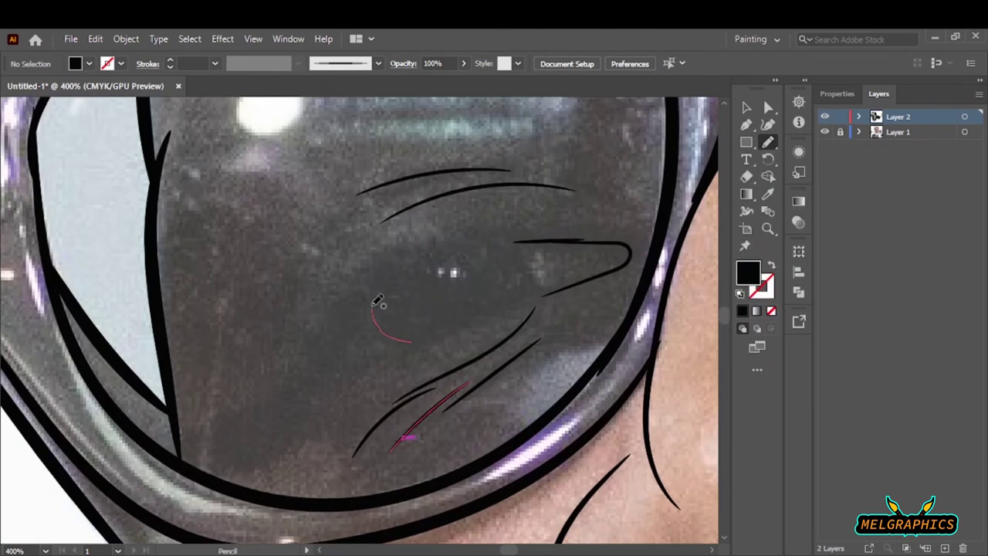
{"action": "left_click_drag", "start_coordinate": [405, 336], "coordinate": [558, 290]}
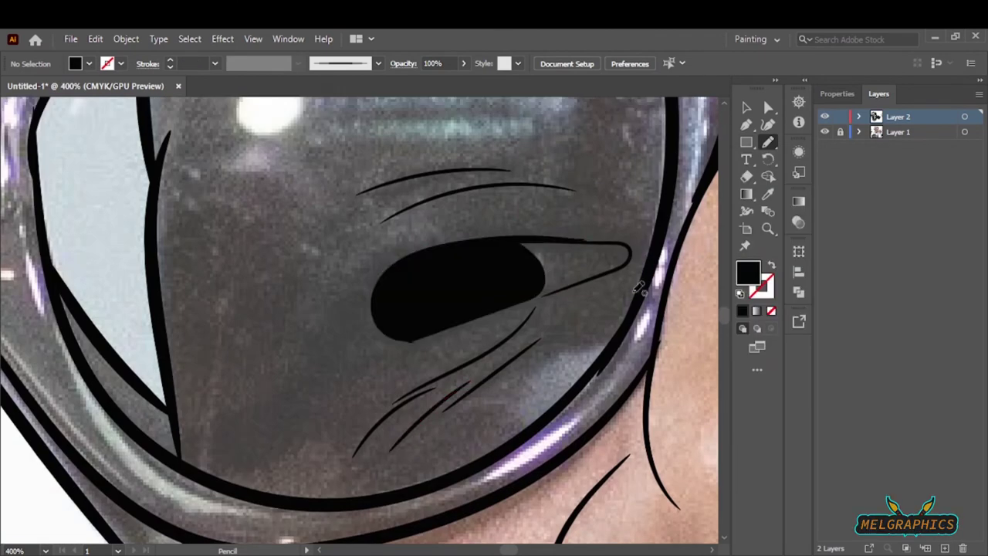
{"action": "key", "text": "a"}
{"action": "left_click", "coordinate": [540, 298]}
{"action": "left_click", "coordinate": [434, 347]}
{"action": "key", "text": "b"}
{"action": "mouse_move", "coordinate": [395, 275]}
{"action": "left_mouse_down"}
{"action": "mouse_move", "coordinate": [363, 312]}
{"action": "mouse_move", "coordinate": [434, 257]}
{"action": "mouse_move", "coordinate": [338, 379]}
{"action": "mouse_move", "coordinate": [232, 487]}
{"action": "left_mouse_up"}
Draw black shadows above the eye shape, at the frame's left end and around the highlight
{"action": "key", "text": "n"}
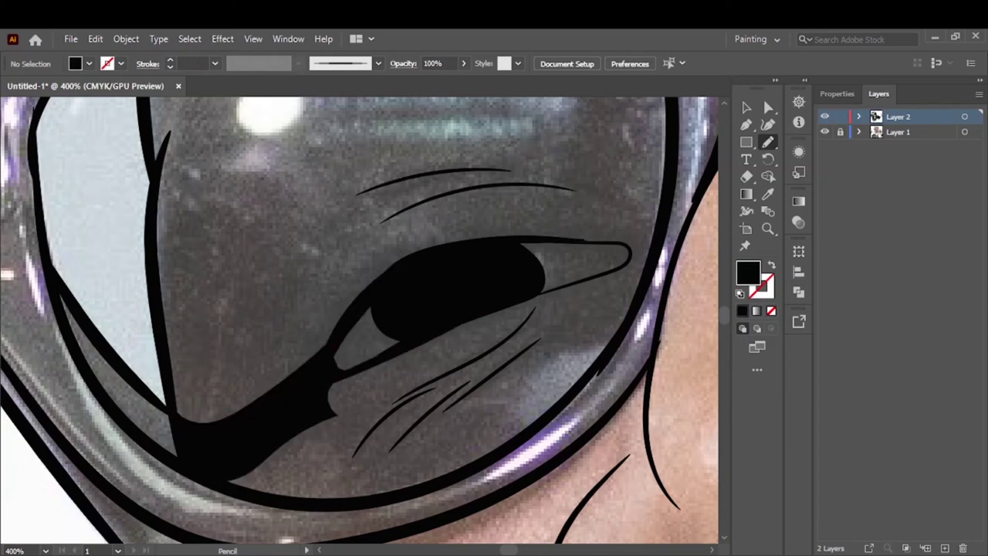
{"action": "scroll", "coordinate": [255, 505], "scroll_direction": "down", "scroll_amount": 2}
{"action": "left_click_drag", "start_coordinate": [412, 372], "coordinate": [425, 316]}
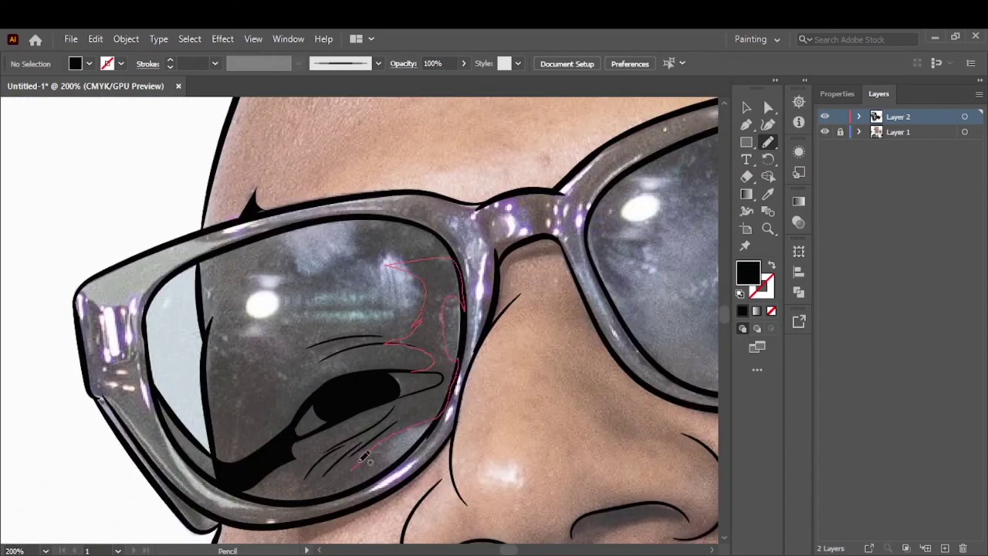
{"action": "left_click_drag", "start_coordinate": [362, 459], "coordinate": [357, 464]}
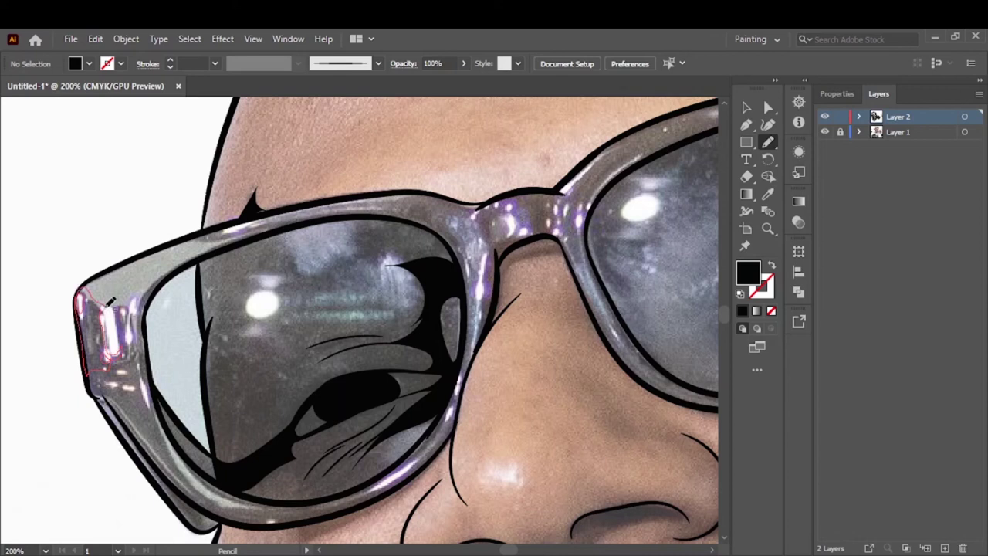
{"action": "left_click_drag", "start_coordinate": [110, 302], "coordinate": [108, 311]}
{"action": "scroll", "coordinate": [210, 235], "scroll_direction": "up", "scroll_amount": 2}
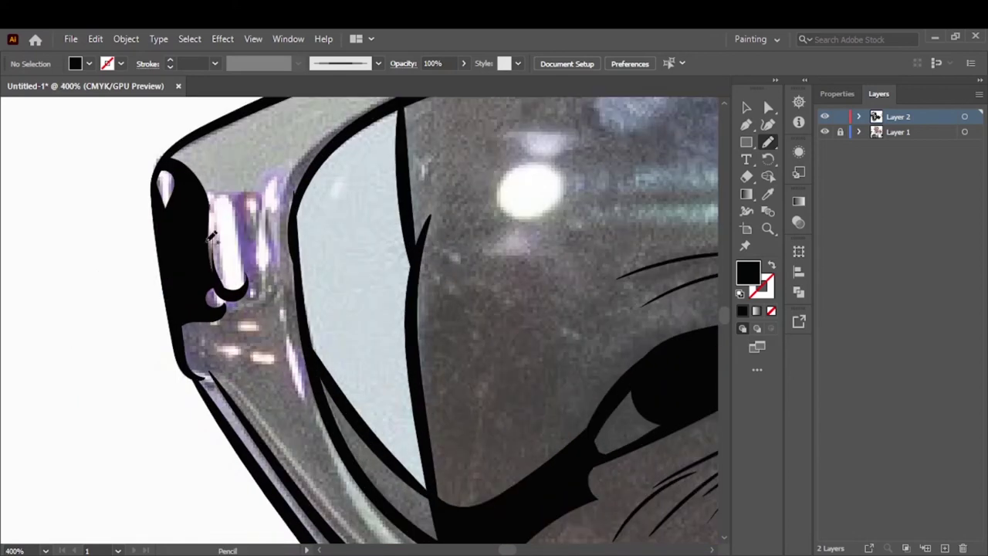
{"action": "left_click_drag", "start_coordinate": [209, 237], "coordinate": [287, 176]}
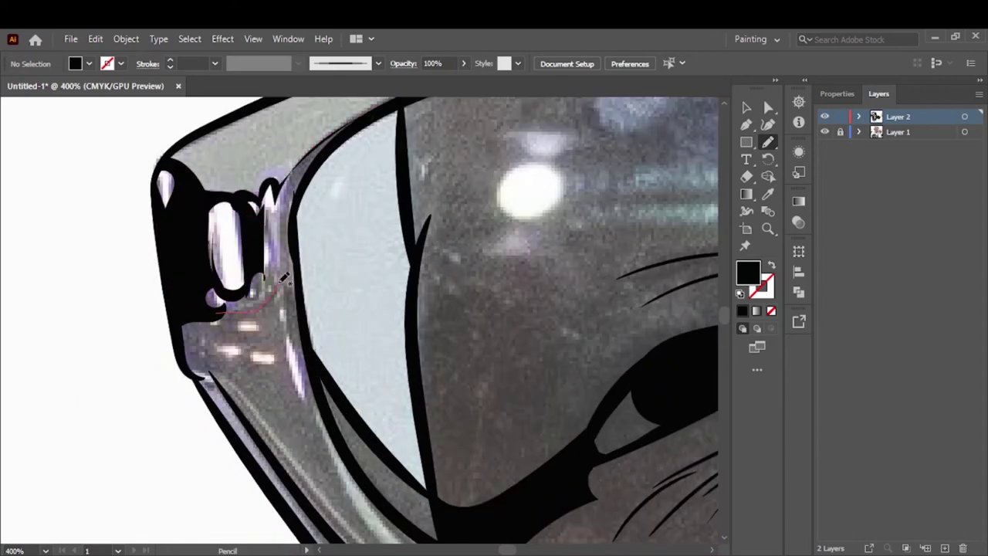
{"action": "left_click_drag", "start_coordinate": [235, 355], "coordinate": [230, 348]}
Shade the lower frame, the bridge and the frame's top edge with black shapes
{"action": "scroll", "coordinate": [255, 386], "scroll_direction": "down", "scroll_amount": 3}
{"action": "scroll", "coordinate": [255, 387], "scroll_direction": "right", "scroll_amount": 2}
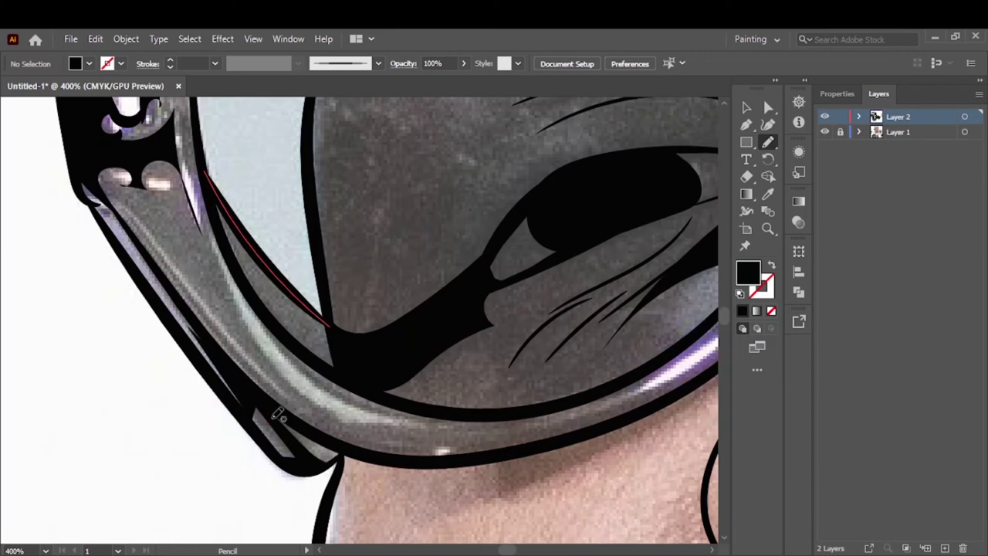
{"action": "left_click_drag", "start_coordinate": [295, 398], "coordinate": [185, 172]}
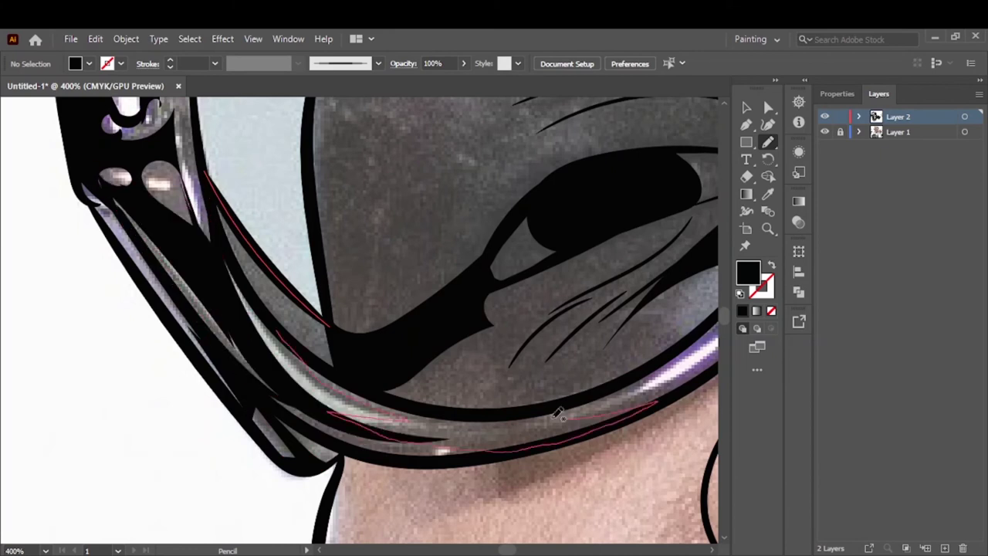
{"action": "scroll", "coordinate": [386, 368], "scroll_direction": "down", "scroll_amount": 5}
{"action": "left_click", "coordinate": [825, 131]}
{"action": "scroll", "coordinate": [386, 352], "scroll_direction": "up", "scroll_amount": 5}
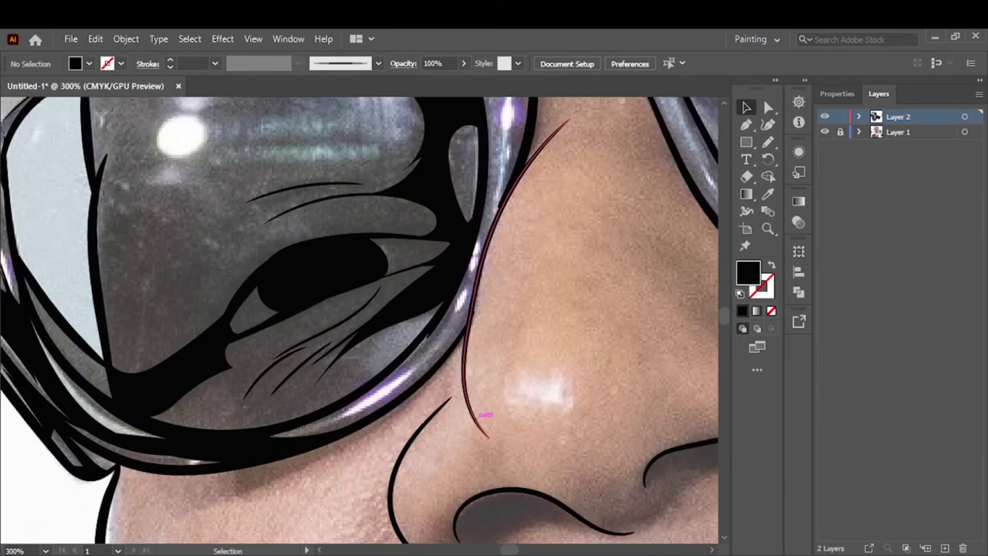
{"action": "mouse_move", "coordinate": [349, 415]}
{"action": "left_mouse_down"}
{"action": "mouse_move", "coordinate": [458, 301]}
{"action": "mouse_move", "coordinate": [475, 262]}
{"action": "left_mouse_up"}
{"action": "scroll", "coordinate": [495, 276], "scroll_direction": "up", "scroll_amount": 3}
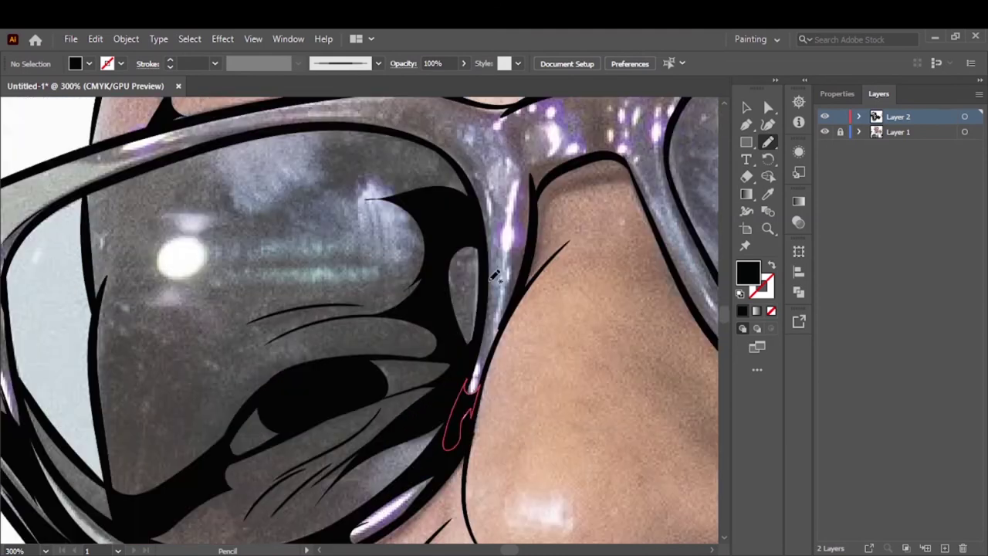
{"action": "scroll", "coordinate": [498, 349], "scroll_direction": "up", "scroll_amount": 5}
{"action": "mouse_move", "coordinate": [490, 510]}
{"action": "left_mouse_down"}
{"action": "mouse_move", "coordinate": [547, 346]}
{"action": "mouse_move", "coordinate": [530, 411]}
{"action": "left_mouse_up"}
{"action": "left_click_drag", "start_coordinate": [617, 279], "coordinate": [631, 347]}
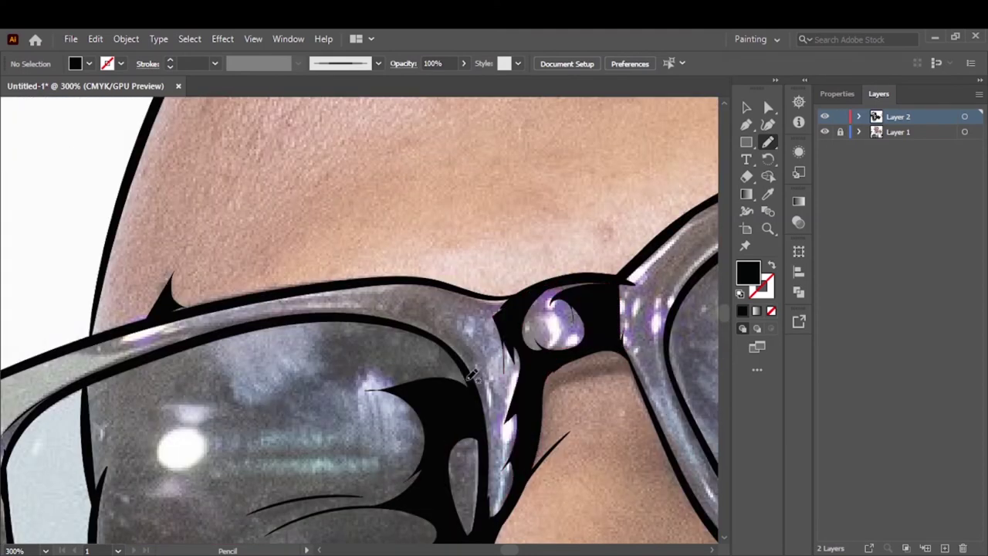
{"action": "mouse_move", "coordinate": [485, 441]}
{"action": "left_mouse_down"}
{"action": "mouse_move", "coordinate": [434, 292]}
{"action": "mouse_move", "coordinate": [116, 334]}
{"action": "left_mouse_up"}
Fill the lens's top-left inner edge and its lower and upper rims with black shadows
{"action": "key", "text": "ctrl+0"}
{"action": "left_click", "coordinate": [825, 132]}
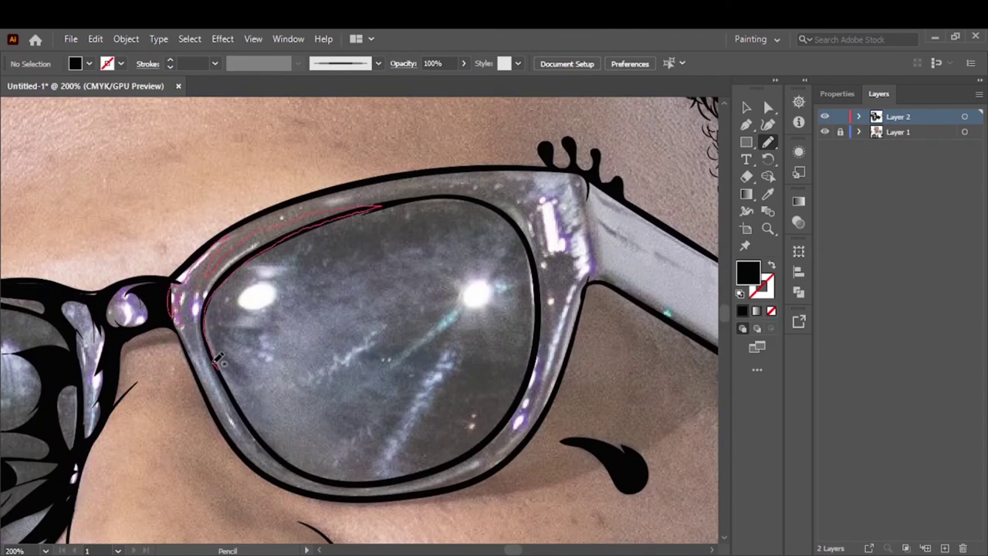
{"action": "left_click_drag", "start_coordinate": [364, 203], "coordinate": [216, 356]}
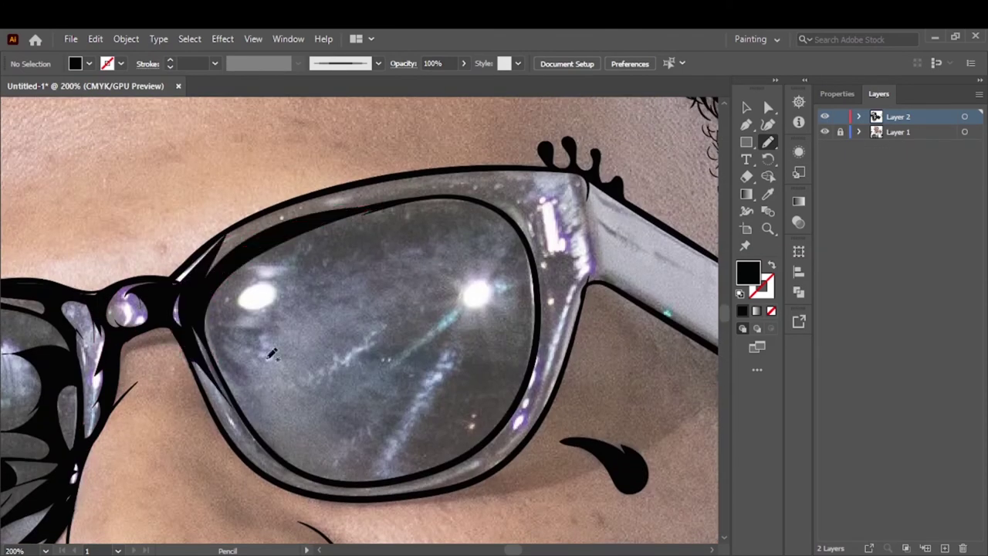
{"action": "left_click_drag", "start_coordinate": [260, 444], "coordinate": [522, 437]}
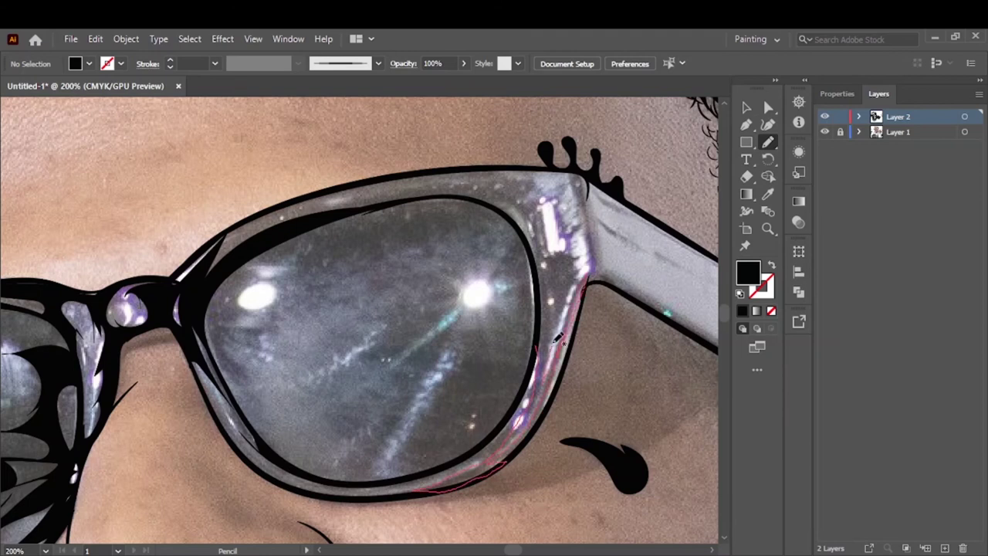
{"action": "left_click_drag", "start_coordinate": [542, 319], "coordinate": [543, 266]}
{"action": "mouse_move", "coordinate": [548, 262]}
{"action": "left_mouse_down"}
{"action": "mouse_move", "coordinate": [568, 234]}
{"action": "mouse_move", "coordinate": [534, 210]}
{"action": "mouse_move", "coordinate": [595, 265]}
{"action": "left_mouse_up"}
{"action": "left_click_drag", "start_coordinate": [540, 185], "coordinate": [533, 251]}
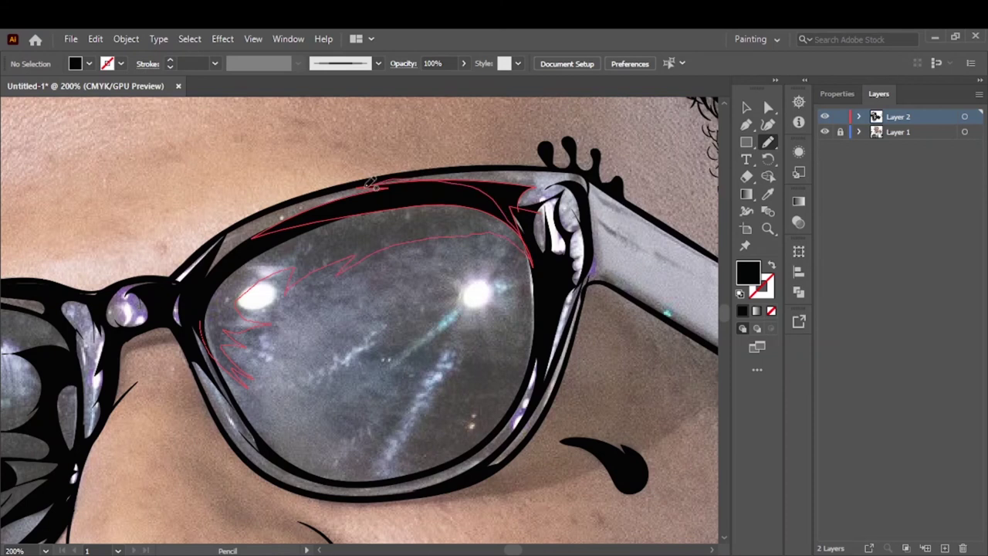
{"action": "left_click_drag", "start_coordinate": [294, 265], "coordinate": [340, 262]}
Draw a large black shadow across the right of the lens and begin shading the arm
{"action": "left_click_drag", "start_coordinate": [463, 216], "coordinate": [353, 384]}
{"action": "left_click_drag", "start_coordinate": [332, 477], "coordinate": [333, 476]}
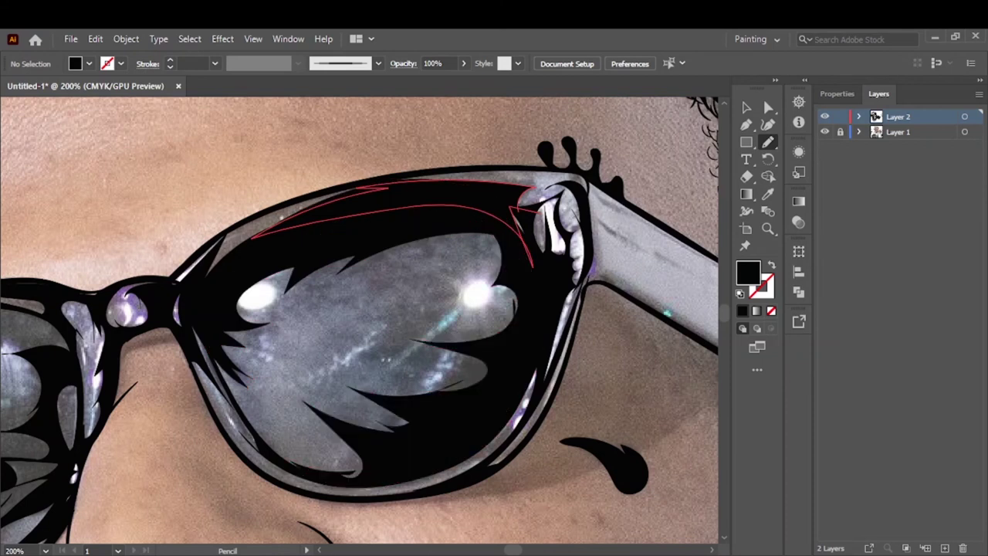
{"action": "key", "text": "ctrl+0"}
{"action": "scroll", "coordinate": [176, 253], "scroll_direction": "up", "scroll_amount": 5}
{"action": "mouse_move", "coordinate": [182, 195]}
{"action": "left_mouse_down"}
{"action": "mouse_move", "coordinate": [176, 253]}
{"action": "mouse_move", "coordinate": [386, 375]}
{"action": "left_mouse_up"}
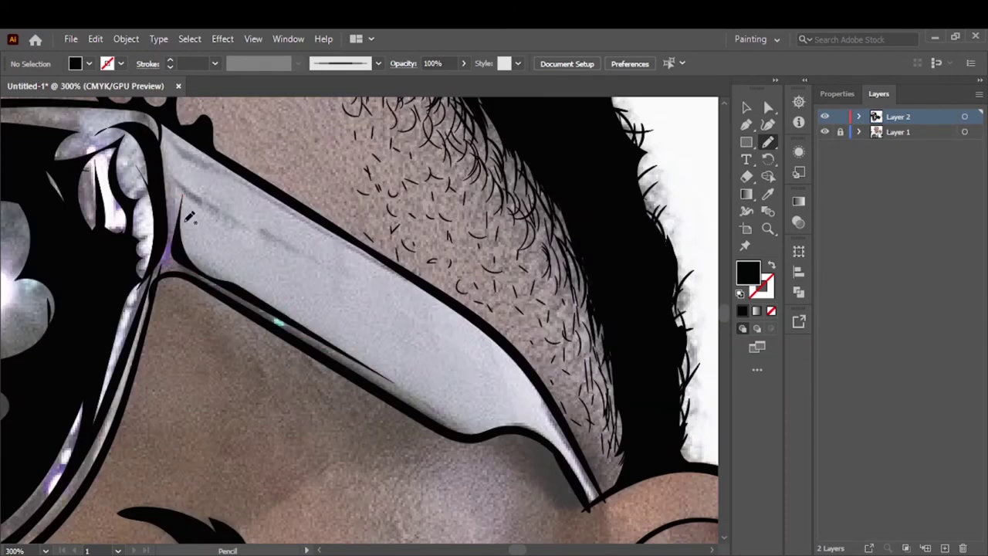
Add black shadow shapes along the glasses' arm and compare them with the reference photo
{"action": "mouse_move", "coordinate": [189, 262]}
{"action": "left_mouse_down"}
{"action": "mouse_move", "coordinate": [247, 217]}
{"action": "mouse_move", "coordinate": [166, 130]}
{"action": "left_mouse_up"}
{"action": "mouse_move", "coordinate": [409, 403]}
{"action": "left_mouse_down"}
{"action": "mouse_move", "coordinate": [497, 417]}
{"action": "mouse_move", "coordinate": [417, 405]}
{"action": "left_mouse_up"}
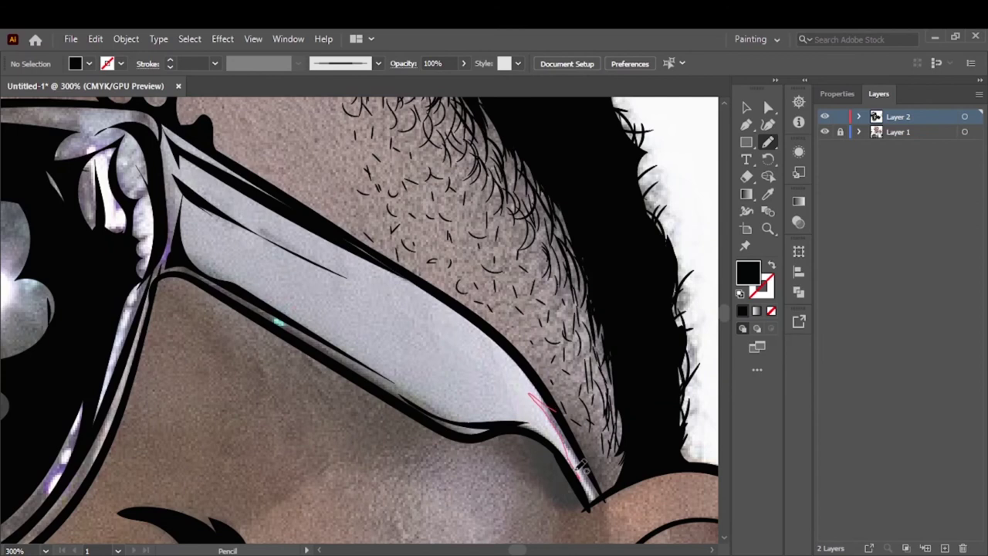
{"action": "key", "text": "ctrl+0"}
{"action": "key", "text": "v"}
{"action": "left_click", "coordinate": [825, 132]}
{"action": "left_click", "coordinate": [825, 132]}
{"action": "scroll", "coordinate": [258, 338], "scroll_direction": "up", "scroll_amount": 10}
{"action": "key", "text": "n"}
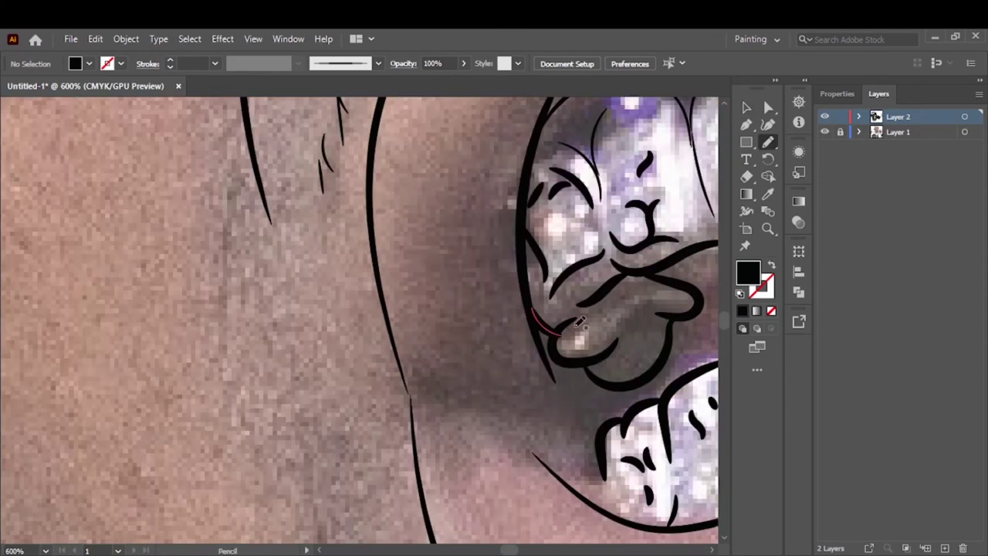
Fill the cheek shadow and the lip corner beside the mouth in black
{"action": "left_click_drag", "start_coordinate": [541, 313], "coordinate": [409, 366]}
{"action": "left_click_drag", "start_coordinate": [570, 458], "coordinate": [618, 363]}
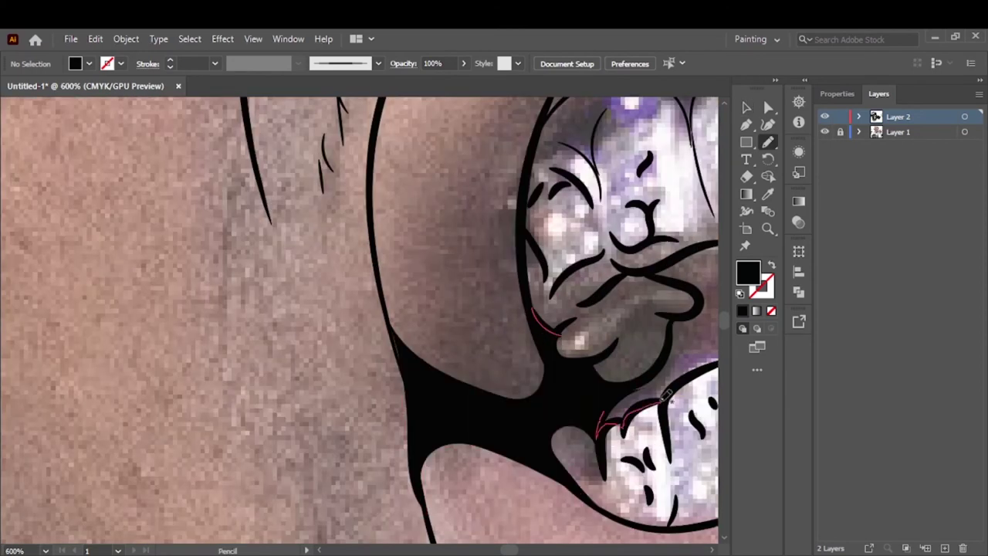
{"action": "scroll", "coordinate": [547, 435], "scroll_direction": "down", "scroll_amount": 5}
{"action": "scroll", "coordinate": [567, 402], "scroll_direction": "up", "scroll_amount": 7}
{"action": "mouse_move", "coordinate": [567, 402]}
{"action": "left_mouse_down"}
{"action": "mouse_move", "coordinate": [546, 176]}
{"action": "mouse_move", "coordinate": [507, 353]}
{"action": "left_mouse_up"}
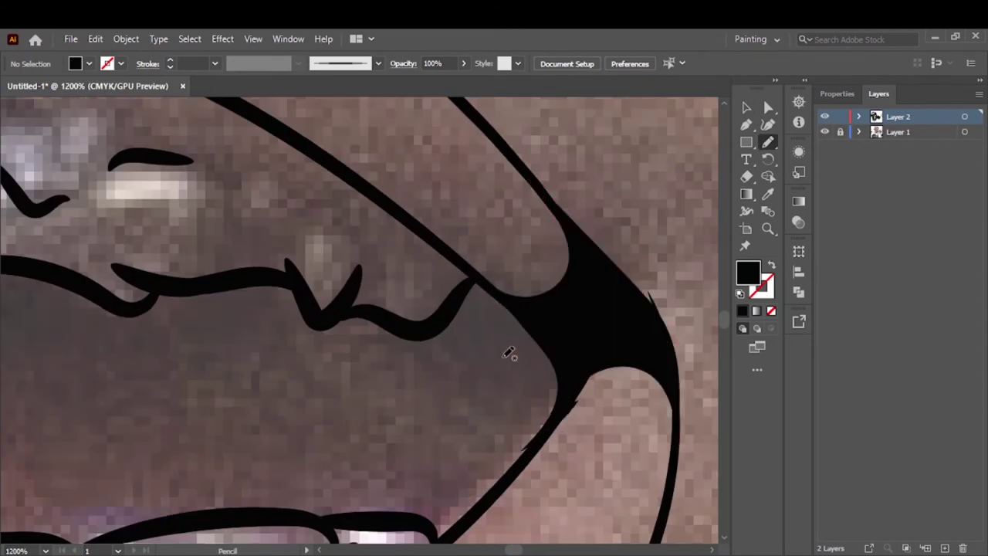
Darken the gaps between the grill teeth and along the gum line with black shadows
{"action": "left_click_drag", "start_coordinate": [474, 276], "coordinate": [452, 448]}
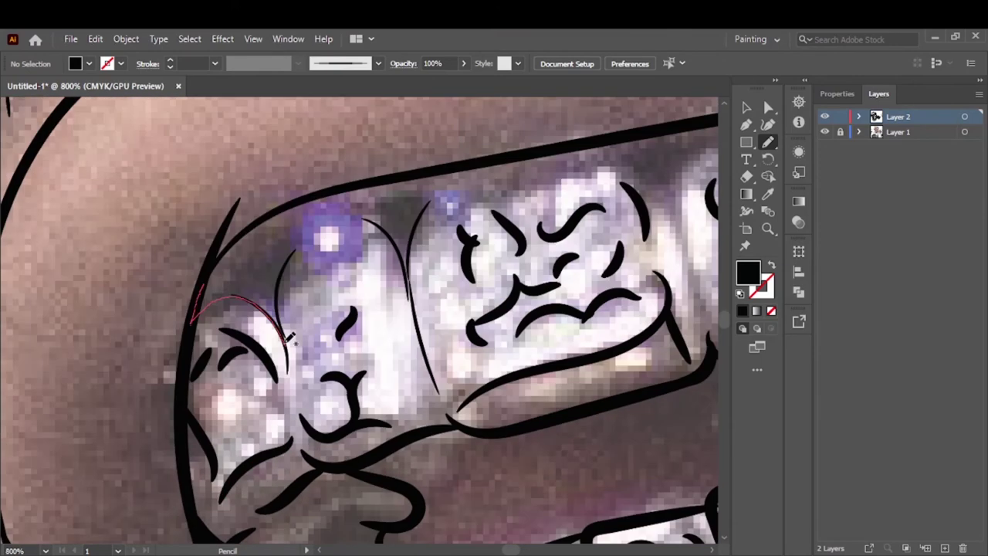
{"action": "left_click_drag", "start_coordinate": [325, 193], "coordinate": [285, 332]}
{"action": "left_click_drag", "start_coordinate": [409, 297], "coordinate": [406, 166]}
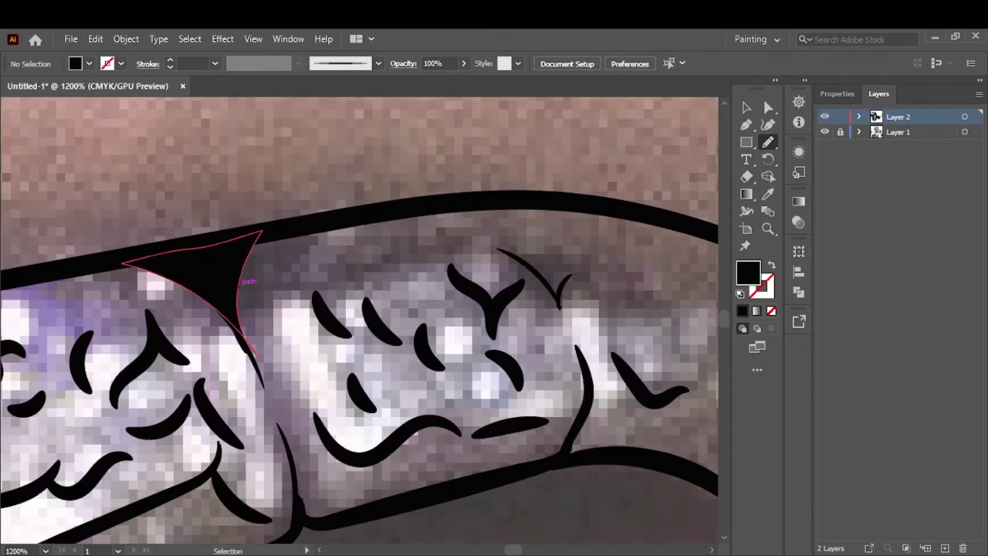
{"action": "left_click_drag", "start_coordinate": [278, 203], "coordinate": [293, 290]}
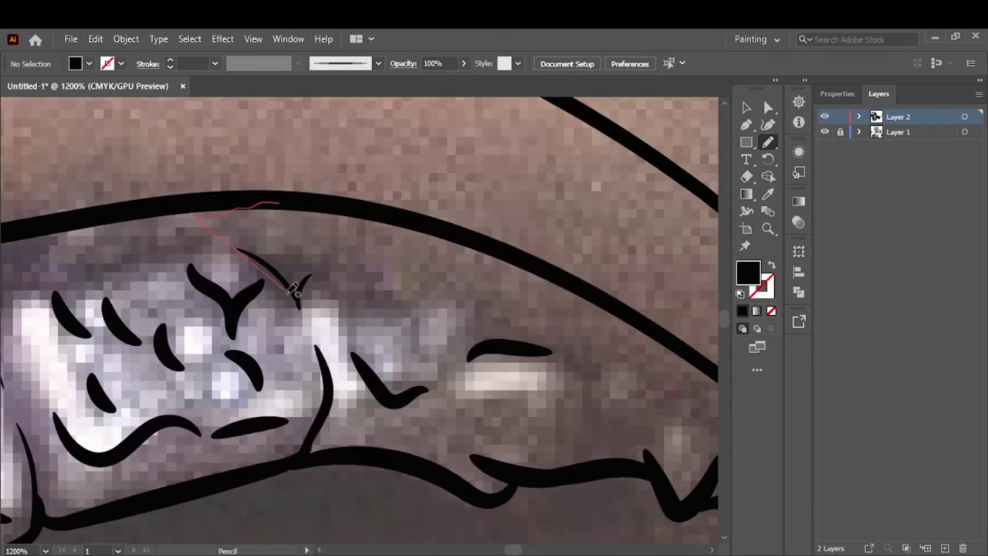
{"action": "left_click_drag", "start_coordinate": [515, 257], "coordinate": [595, 342]}
{"action": "left_click_drag", "start_coordinate": [544, 442], "coordinate": [474, 474]}
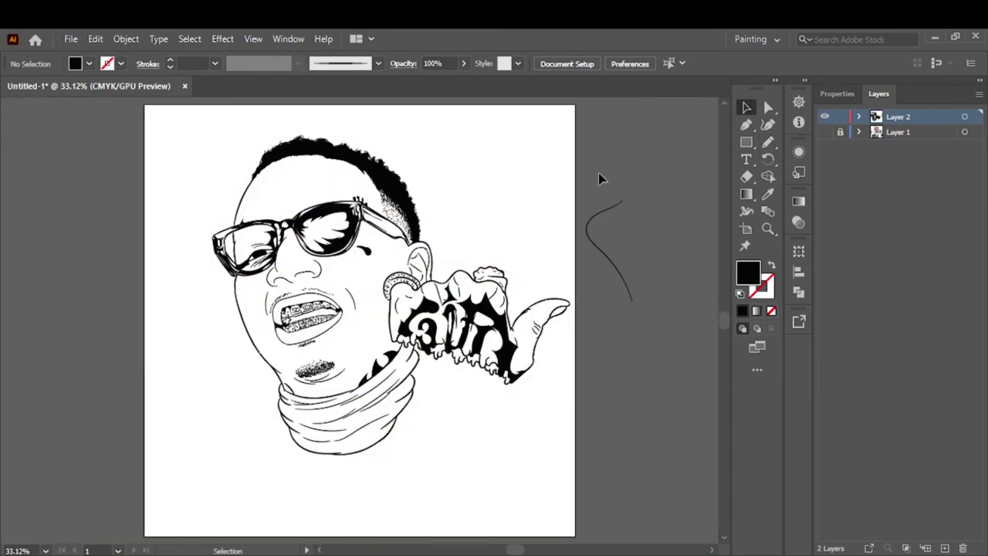
Deselect the artwork and choose an orange fill colour in the Color Picker
{"action": "key", "text": "ctrl+a"}
{"action": "left_click", "coordinate": [126, 39]}
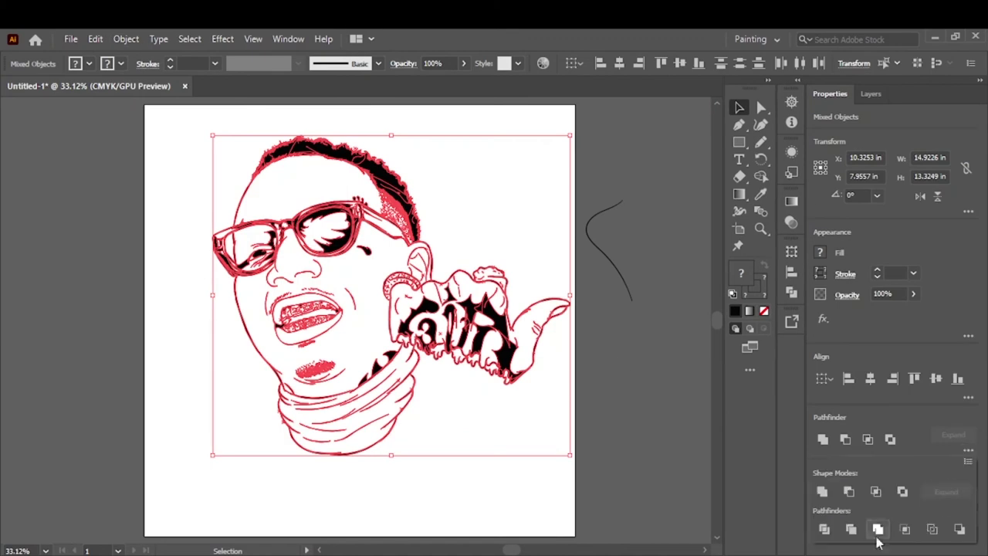
{"action": "left_click", "coordinate": [876, 530]}
{"action": "key", "text": "ctrl+shift+a"}
{"action": "left_click", "coordinate": [870, 94]}
{"action": "double_click", "coordinate": [747, 272]}
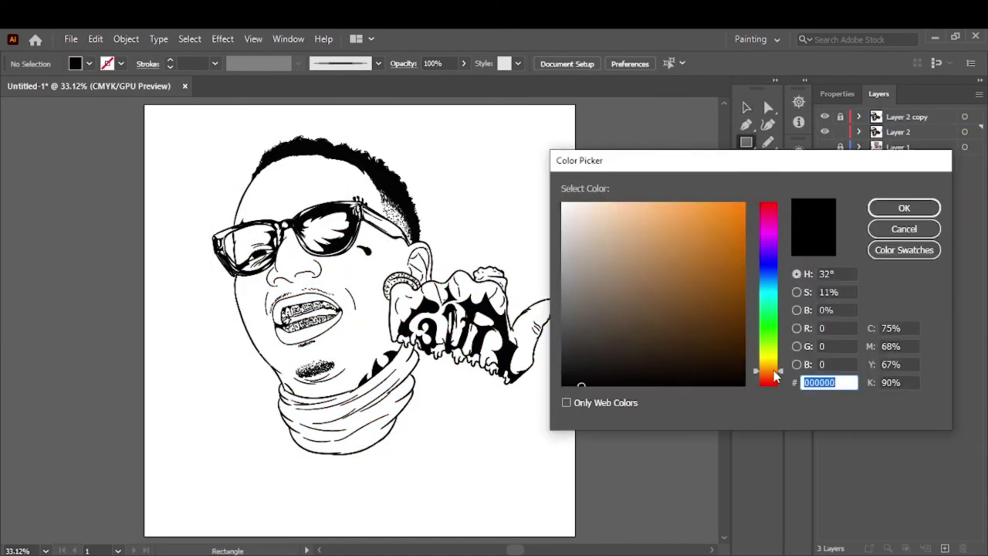
{"action": "left_click", "coordinate": [904, 208]}
Draw an orange rectangle over the artboard and shift its colour toward yellow and red
{"action": "left_click_drag", "start_coordinate": [172, 125], "coordinate": [576, 498]}
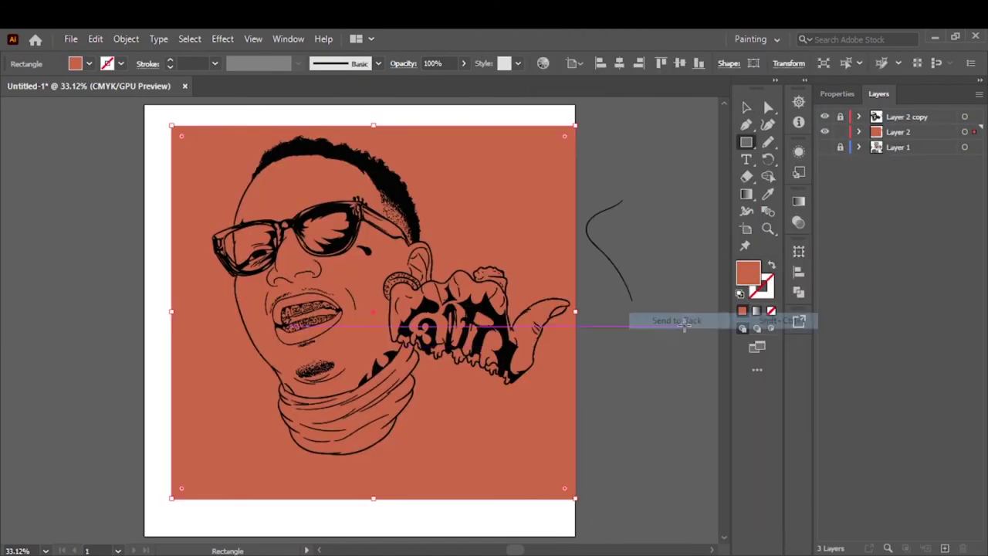
{"action": "key", "text": "v"}
{"action": "left_click", "coordinate": [95, 38]}
{"action": "left_click", "coordinate": [370, 432]}
{"action": "left_click", "coordinate": [656, 326]}
{"action": "mouse_move", "coordinate": [747, 235]}
{"action": "left_mouse_down"}
{"action": "mouse_move", "coordinate": [758, 215]}
{"action": "mouse_move", "coordinate": [752, 193]}
{"action": "left_mouse_up"}
{"action": "left_click_drag", "start_coordinate": [747, 172], "coordinate": [754, 171]}
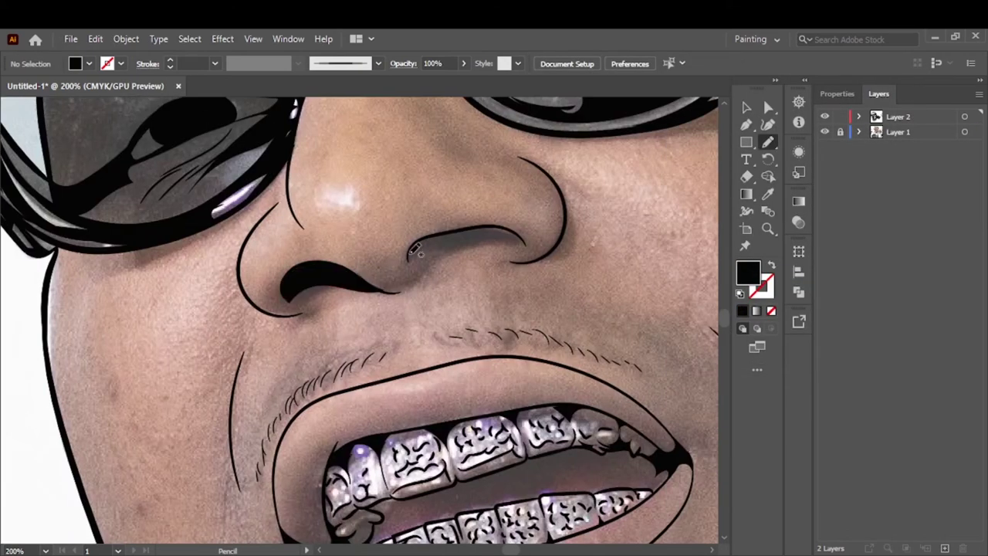
Fill the nostril shadow beside the nose in black
{"action": "scroll", "coordinate": [414, 250], "scroll_direction": "up", "scroll_amount": 3, "text": "alt"}
{"action": "left_click_drag", "start_coordinate": [287, 234], "coordinate": [288, 233]}
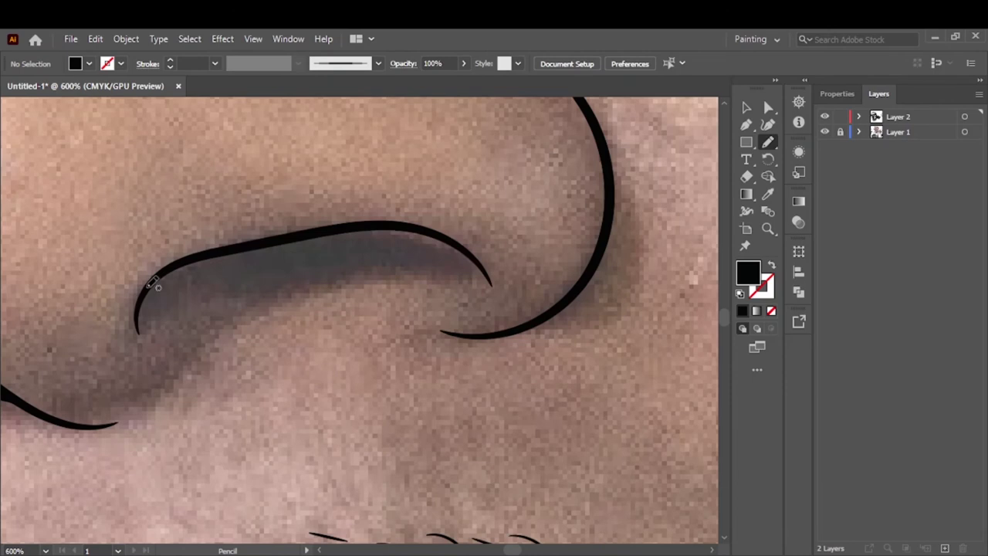
{"action": "left_click_drag", "start_coordinate": [389, 222], "coordinate": [139, 305]}
{"action": "left_click_drag", "start_coordinate": [280, 259], "coordinate": [140, 328]}
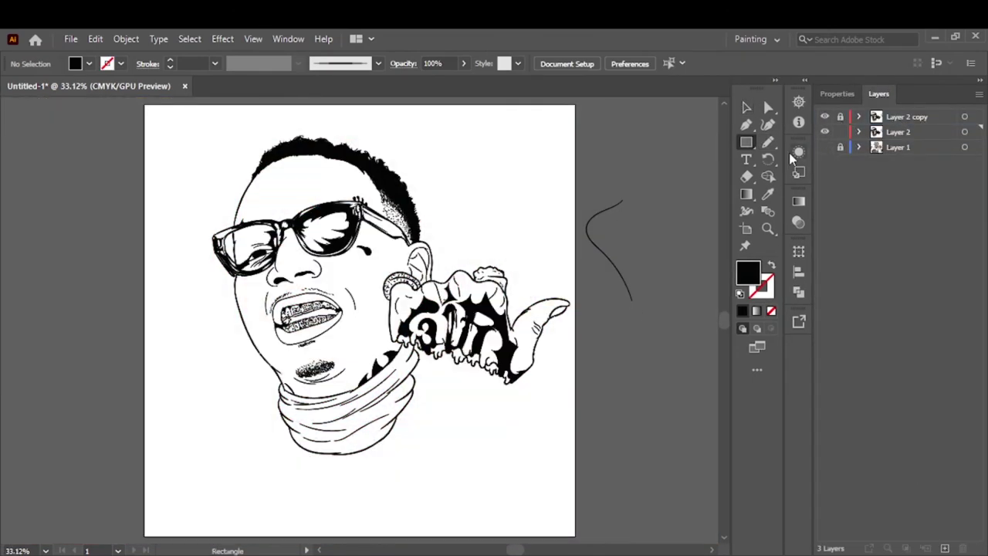
Set fill to C6774B, draw a rectangle covering the portrait and apply Adjust Colors
{"action": "double_click", "coordinate": [748, 272]}
{"action": "type", "text": "C6774B"}
{"action": "key", "text": "Return"}
{"action": "left_click_drag", "start_coordinate": [176, 130], "coordinate": [575, 492]}
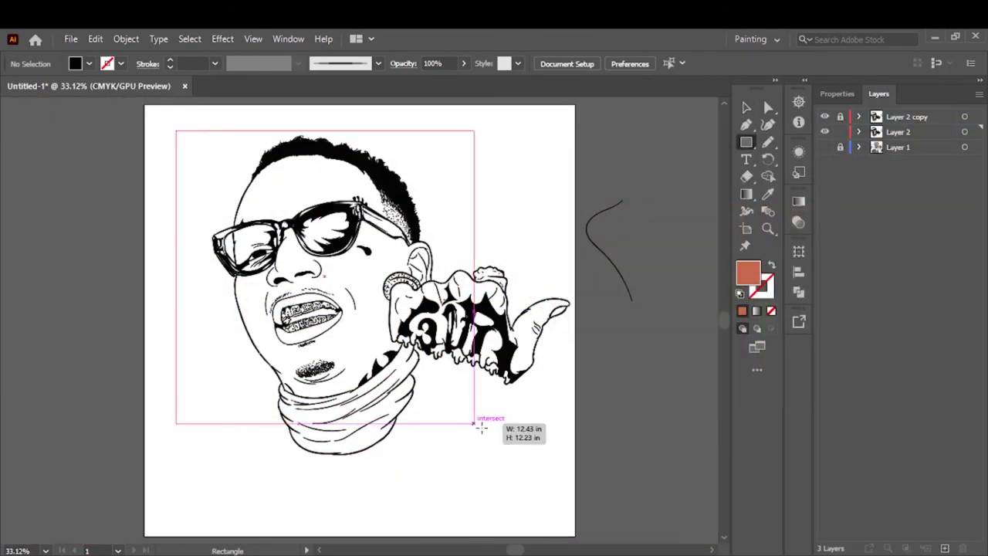
{"action": "left_click", "coordinate": [95, 38]}
{"action": "left_click", "coordinate": [379, 343]}
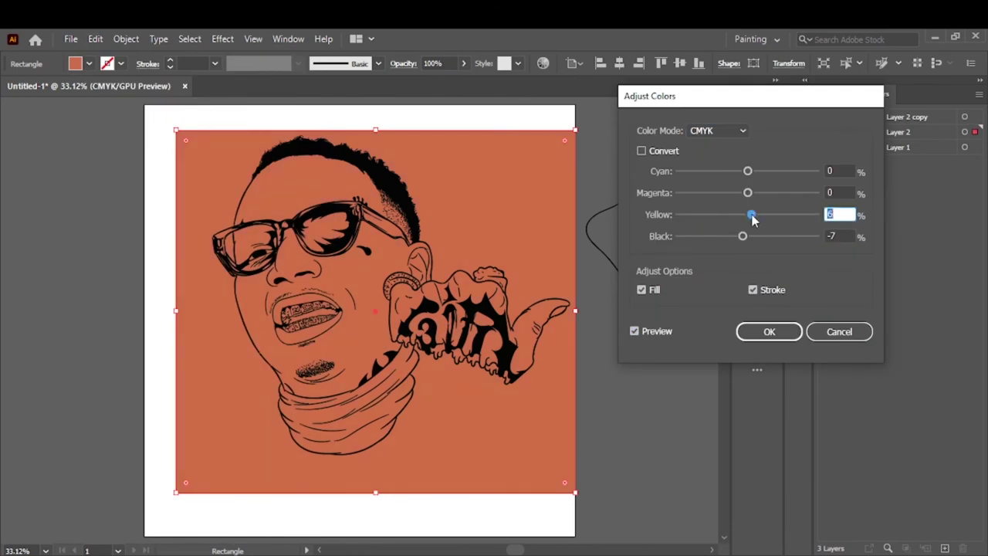
{"action": "key", "text": "Return"}
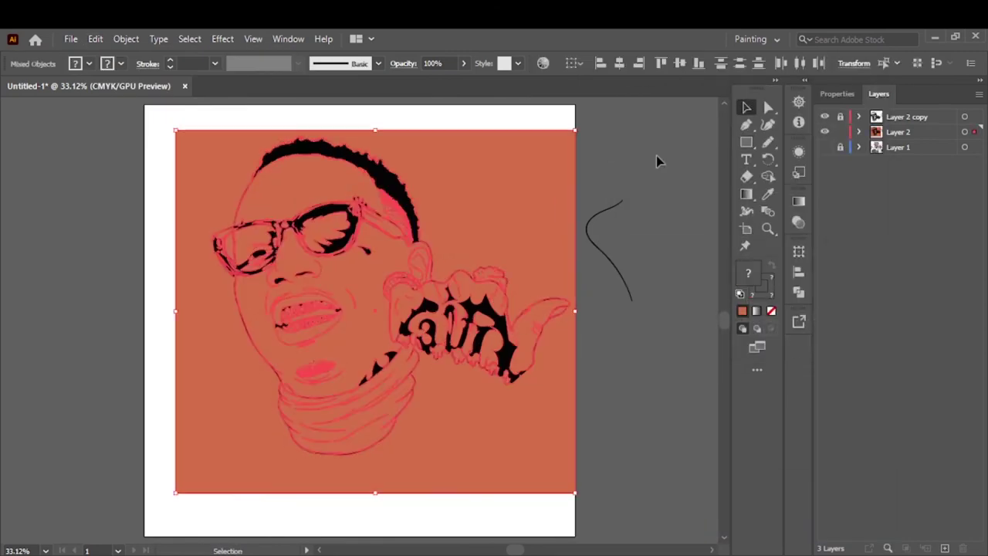
{"action": "double_click", "coordinate": [567, 425]}
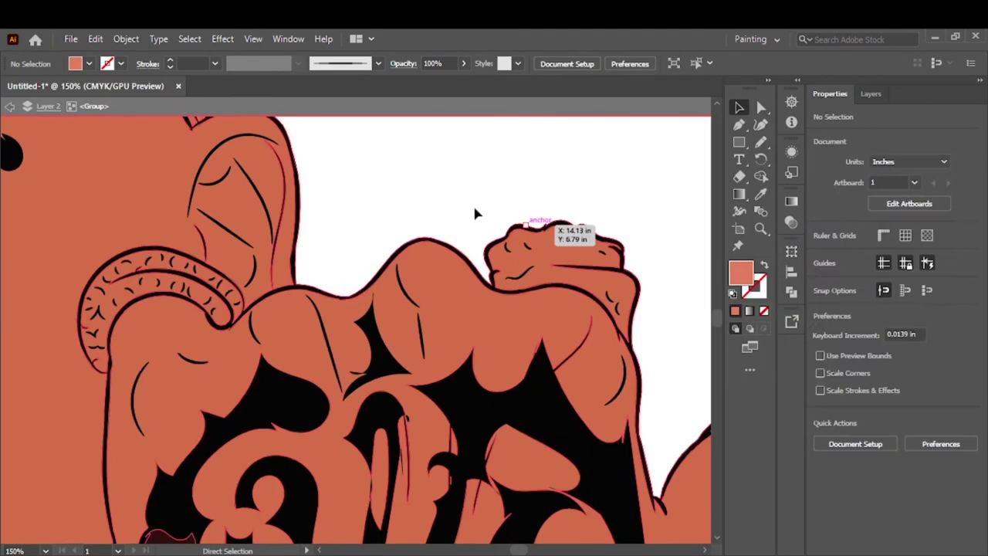
Select the earring and fill it with a pale yellow gold from the Color Picker
{"action": "left_click", "coordinate": [486, 247]}
{"action": "double_click", "coordinate": [741, 272]}
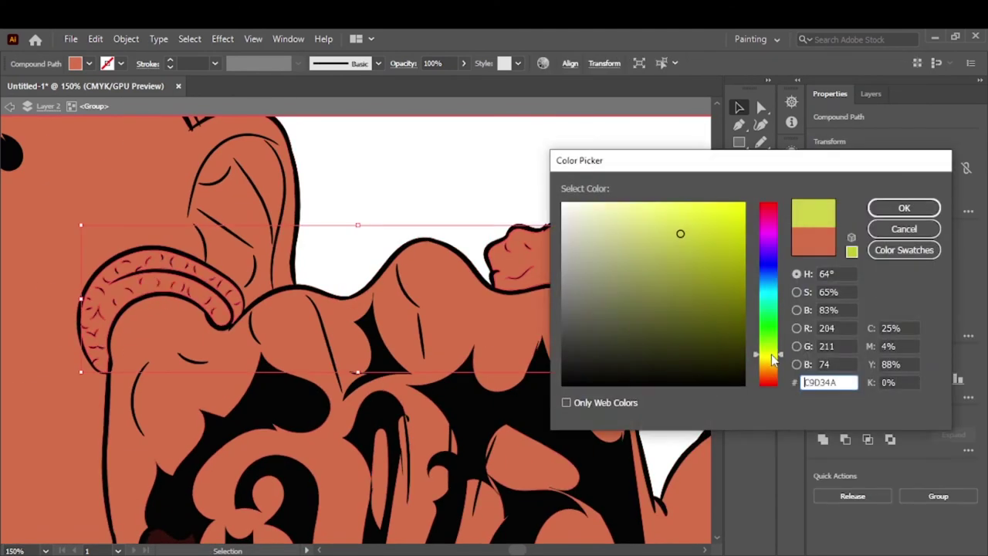
{"action": "left_click", "coordinate": [654, 217]}
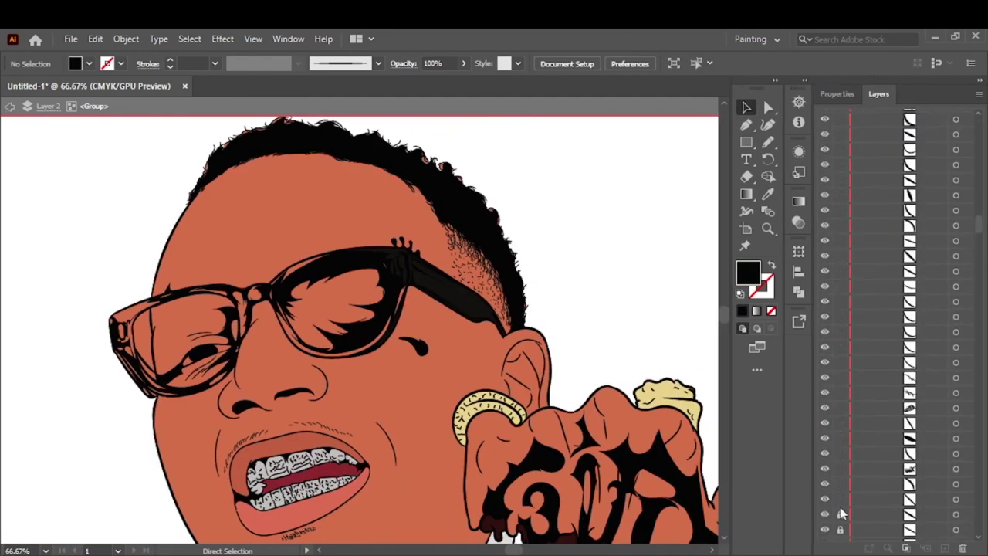
Give the glasses frame and hinge pieces light grey highlight fills
{"action": "scroll", "coordinate": [873, 269], "scroll_direction": "up", "scroll_amount": 5}
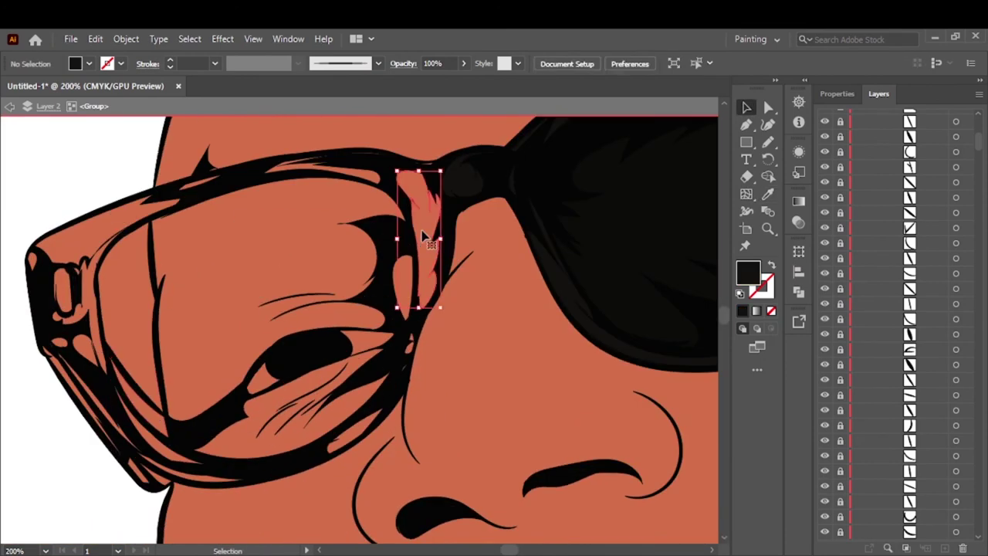
{"action": "left_click", "coordinate": [407, 369]}
{"action": "scroll", "coordinate": [466, 203], "scroll_direction": "up", "scroll_amount": 1}
{"action": "left_click", "coordinate": [430, 151]}
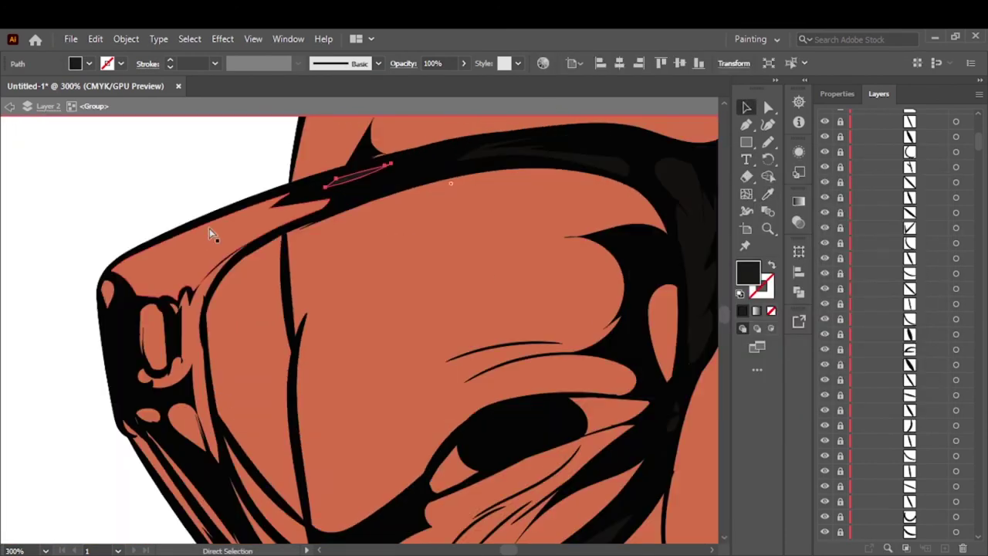
{"action": "key", "text": "v"}
{"action": "scroll", "coordinate": [362, 172], "scroll_direction": "down", "scroll_amount": 2}
{"action": "left_click", "coordinate": [177, 243]}
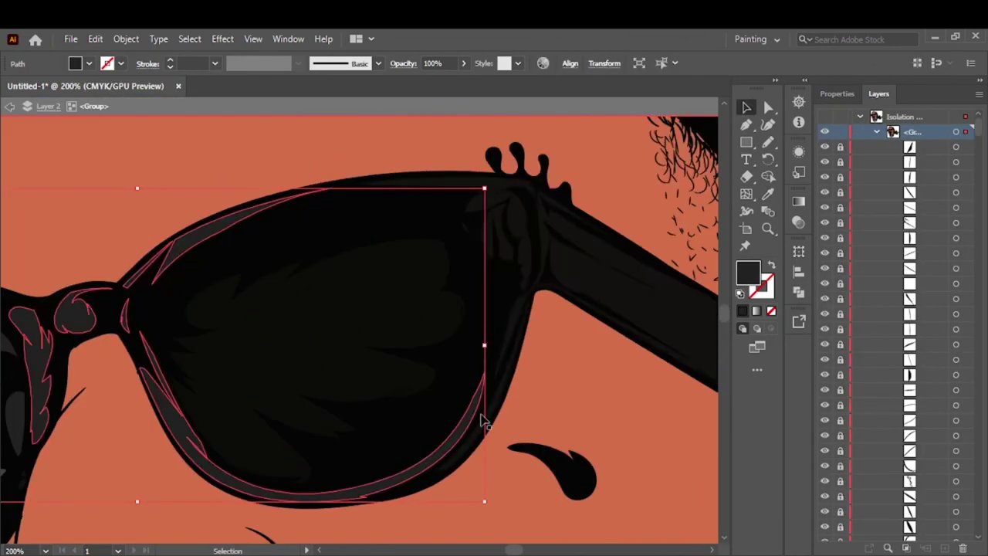
{"action": "left_click", "coordinate": [510, 251], "text": "shift"}
Fill the left lens reflection charcoal and hide the background photo layer
{"action": "scroll", "coordinate": [505, 245], "scroll_direction": "down", "scroll_amount": 5}
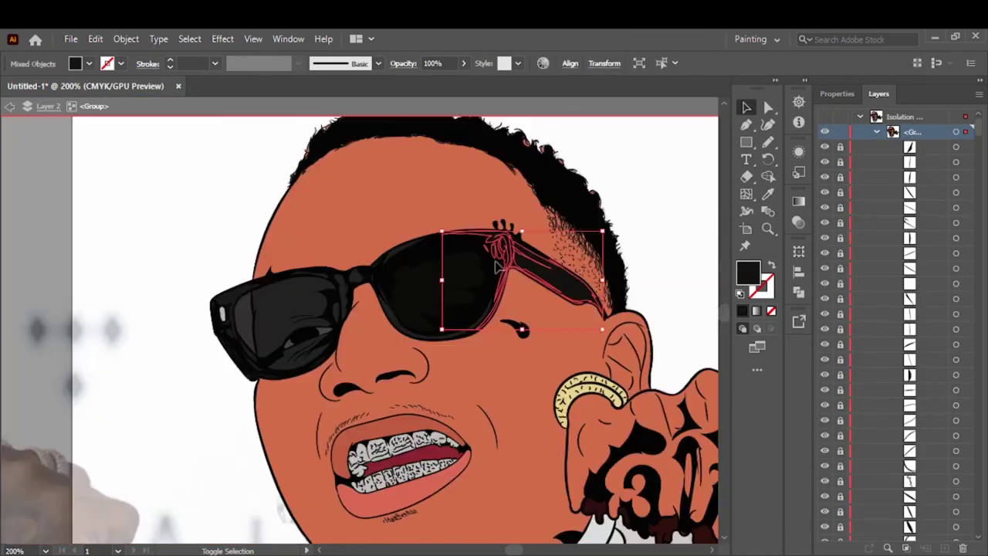
{"action": "scroll", "coordinate": [618, 232], "scroll_direction": "up", "scroll_amount": 2}
{"action": "scroll", "coordinate": [668, 243], "scroll_direction": "up", "scroll_amount": 3}
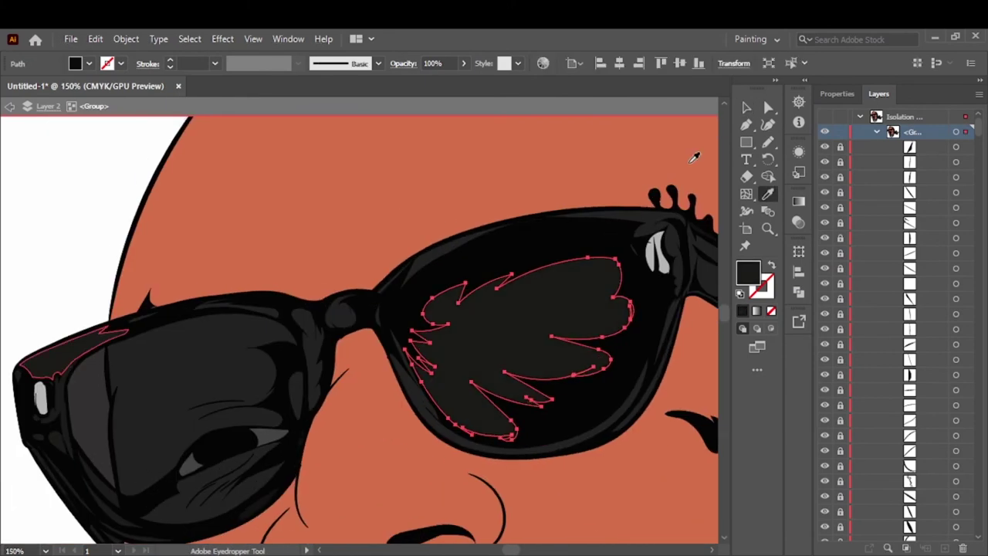
{"action": "left_click", "coordinate": [199, 342], "text": "ctrl"}
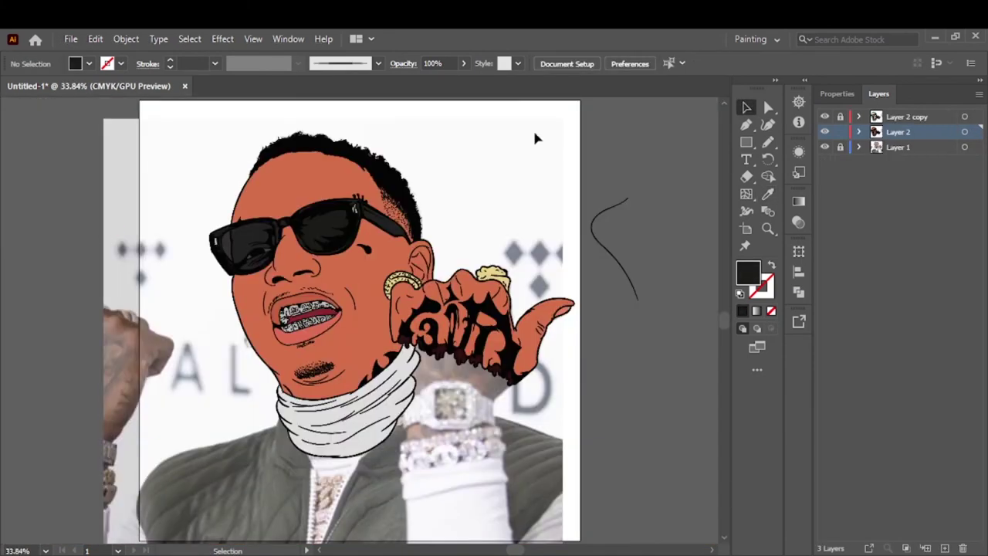
{"action": "left_click", "coordinate": [825, 162]}
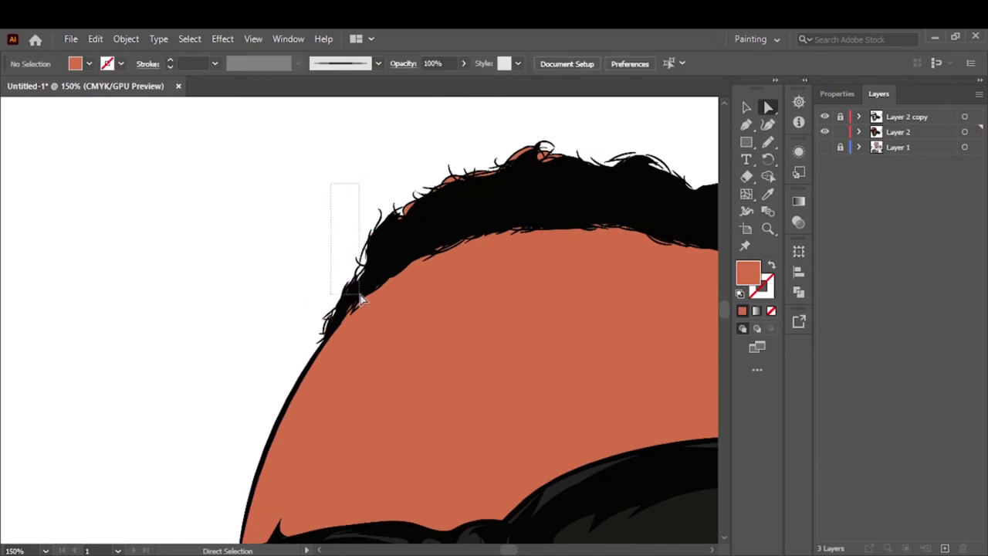
Marquee-select the stray orange pieces along the hairline and hair edge
{"action": "left_click_drag", "start_coordinate": [265, 151], "coordinate": [690, 220]}
{"action": "scroll", "coordinate": [382, 218], "scroll_direction": "right", "scroll_amount": 5}
{"action": "scroll", "coordinate": [628, 211], "scroll_direction": "right", "scroll_amount": 5}
{"action": "left_click_drag", "start_coordinate": [474, 221], "coordinate": [514, 363]}
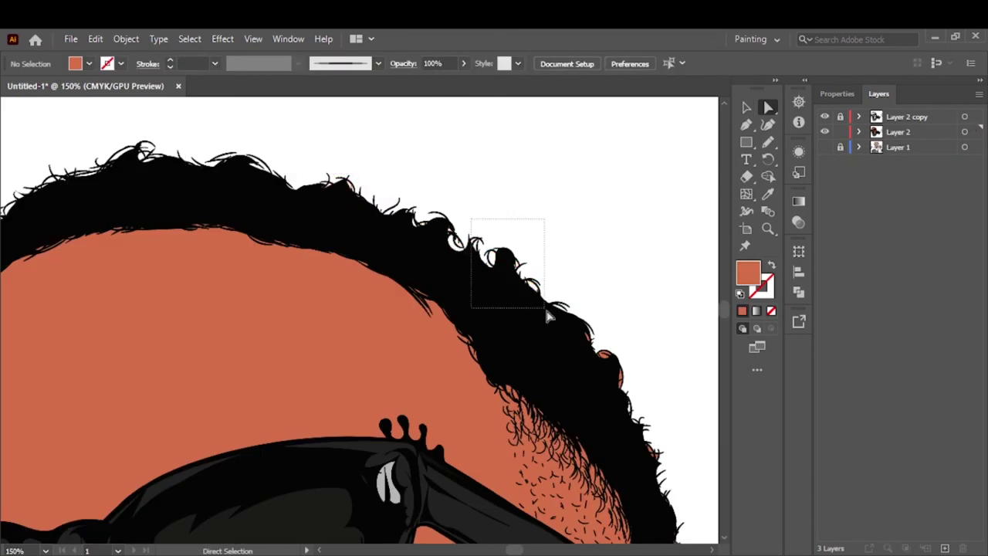
{"action": "scroll", "coordinate": [513, 363], "scroll_direction": "down", "scroll_amount": 3}
{"action": "scroll", "coordinate": [514, 363], "scroll_direction": "right", "scroll_amount": 5}
{"action": "left_click_drag", "start_coordinate": [477, 310], "coordinate": [423, 440]}
{"action": "key", "text": "ctrl+0"}
{"action": "key", "text": "v"}
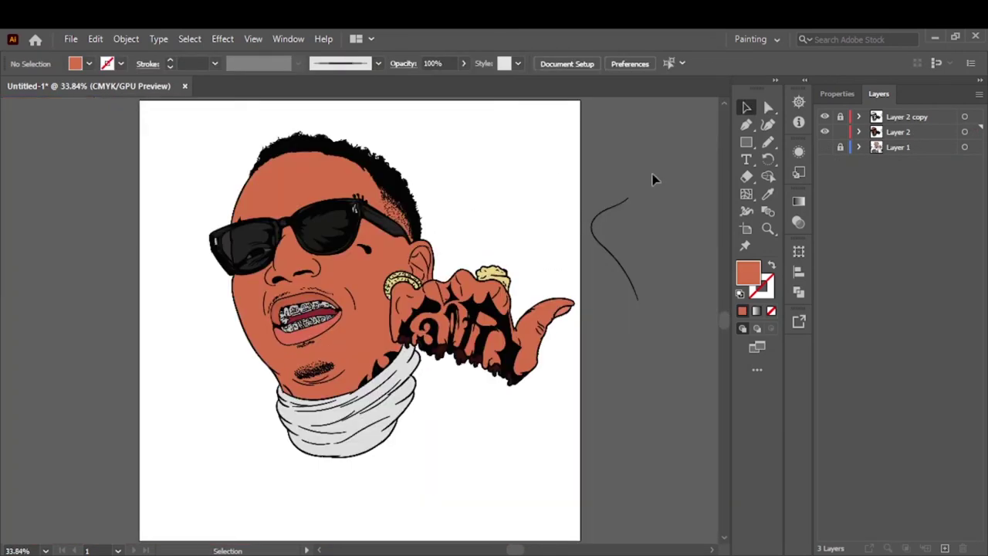
Make Layer 2 copy 2 the working layer, with the original Layer 2 hidden and locked
{"action": "left_click", "coordinate": [909, 132]}
{"action": "left_click", "coordinate": [824, 147]}
{"action": "left_click", "coordinate": [840, 146]}
{"action": "scroll", "coordinate": [386, 370], "scroll_direction": "up", "scroll_amount": 5}
Delete the stray orange bits in the chin hair
{"action": "key", "text": "a"}
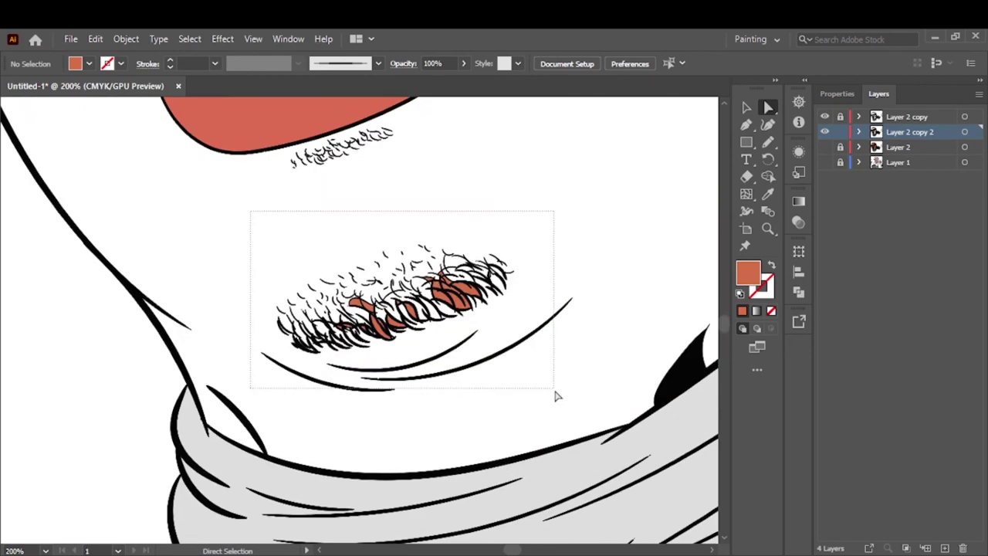
{"action": "left_click_drag", "start_coordinate": [278, 171], "coordinate": [412, 147]}
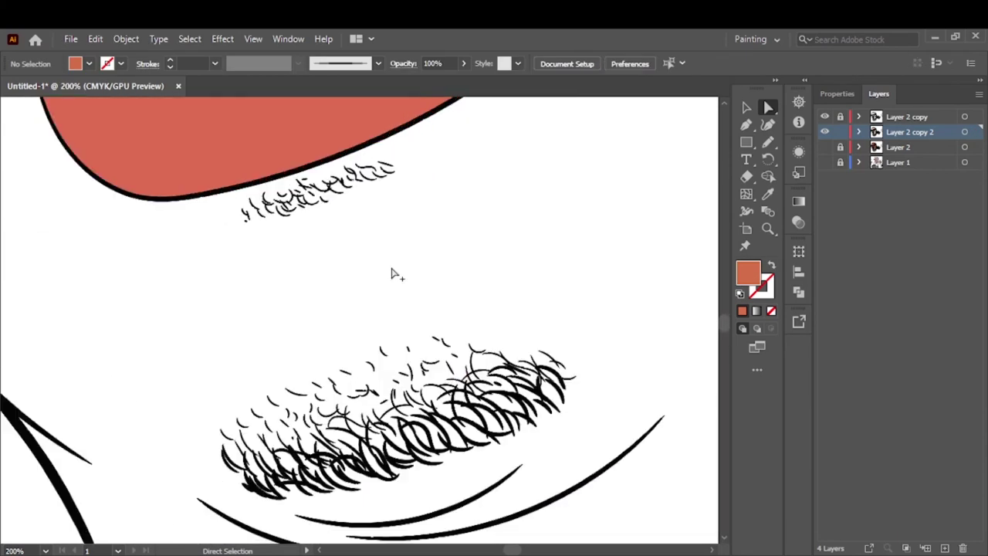
{"action": "scroll", "coordinate": [418, 229], "scroll_direction": "up", "scroll_amount": 4}
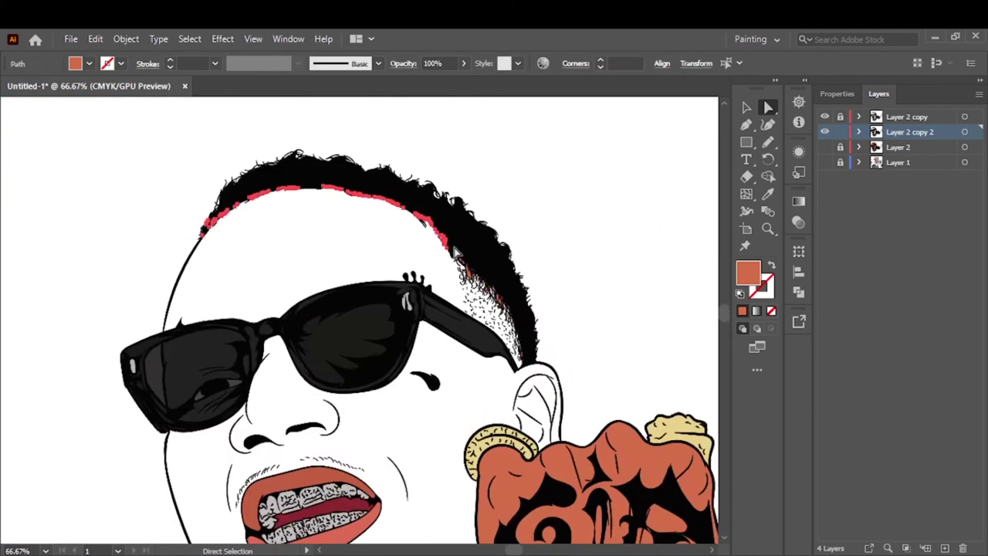
{"action": "key", "text": "Delete"}
Select the orange hairline strip and set the fill colour to D56F49
{"action": "left_click_drag", "start_coordinate": [348, 251], "coordinate": [450, 394]}
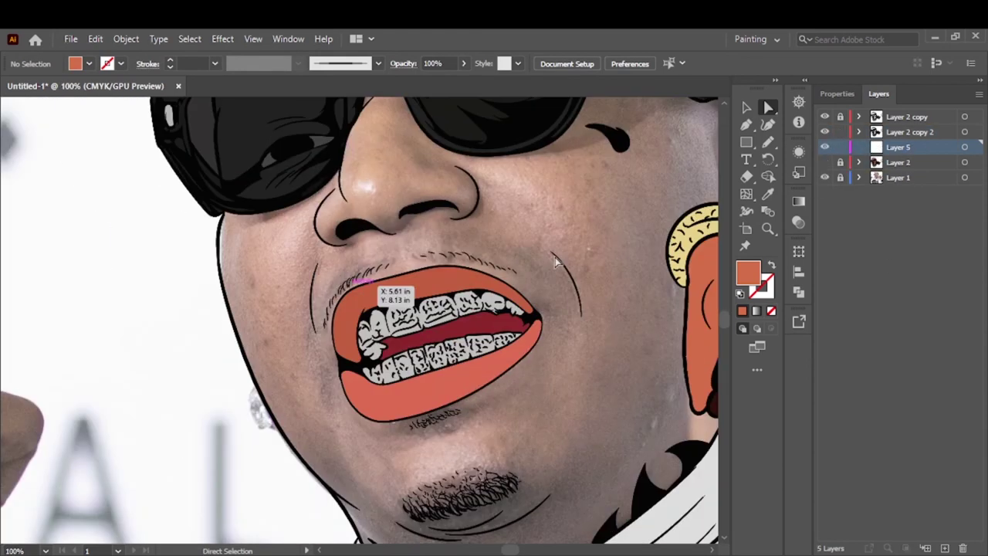
{"action": "double_click", "coordinate": [747, 271]}
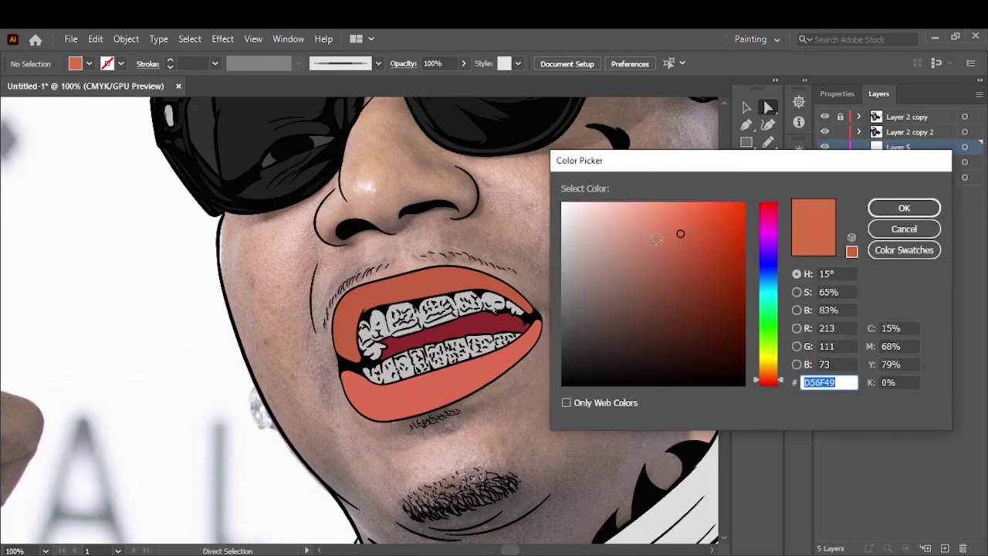
{"action": "left_click", "coordinate": [681, 234]}
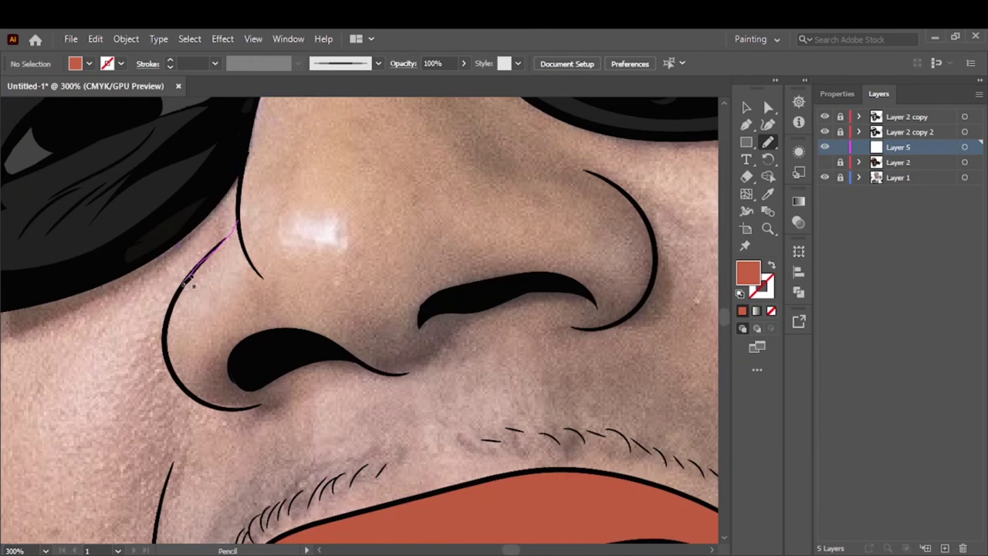
Draw orange shading shapes around the nostril, under the nose and beside it
{"action": "left_click_drag", "start_coordinate": [214, 342], "coordinate": [216, 345]}
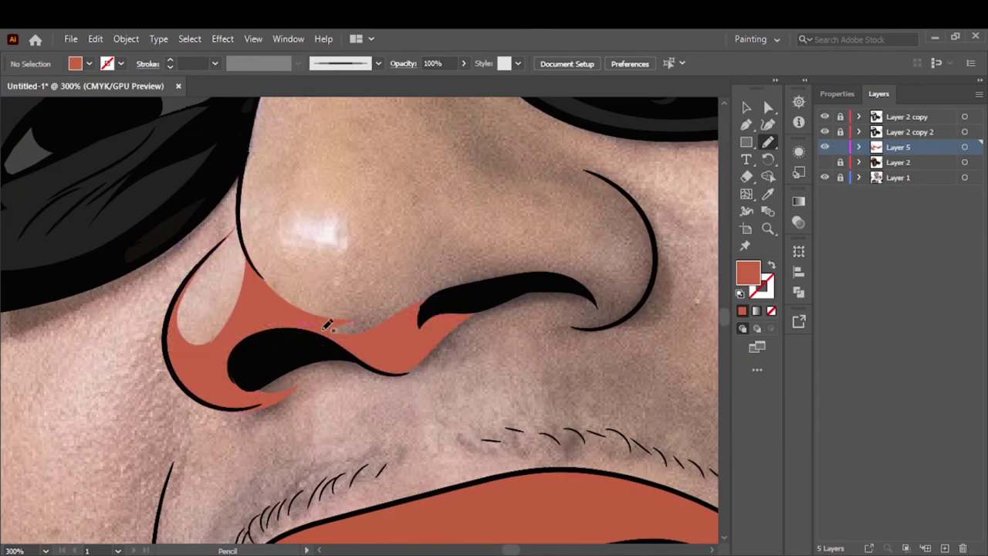
{"action": "left_click_drag", "start_coordinate": [446, 302], "coordinate": [382, 381]}
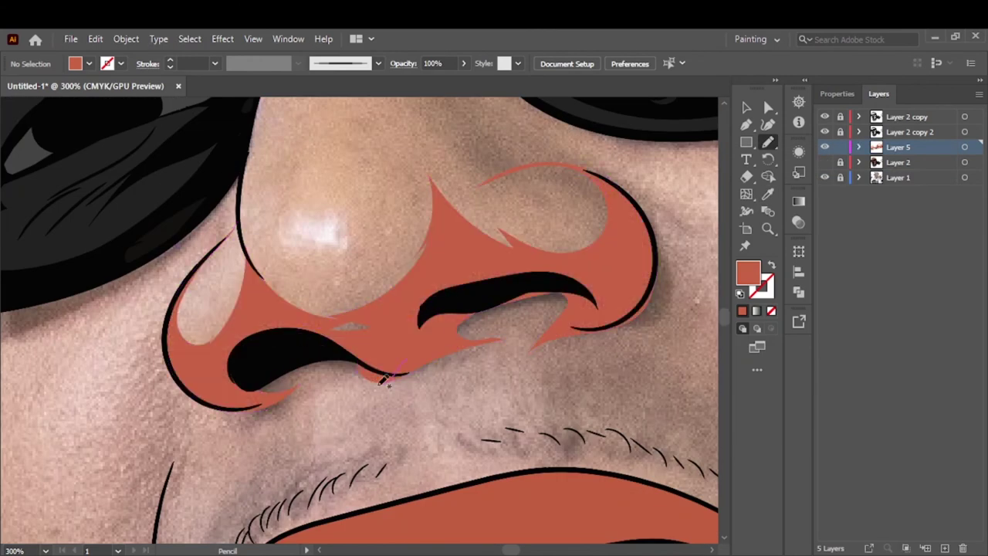
{"action": "scroll", "coordinate": [448, 243], "scroll_direction": "up", "scroll_amount": 5}
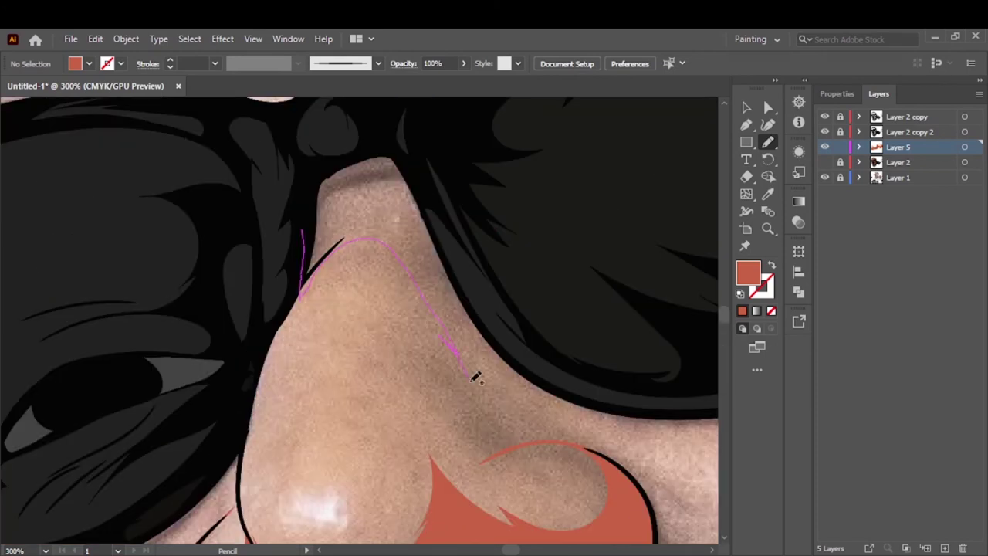
{"action": "left_click_drag", "start_coordinate": [370, 127], "coordinate": [303, 232]}
{"action": "scroll", "coordinate": [371, 232], "scroll_direction": "down", "scroll_amount": 5}
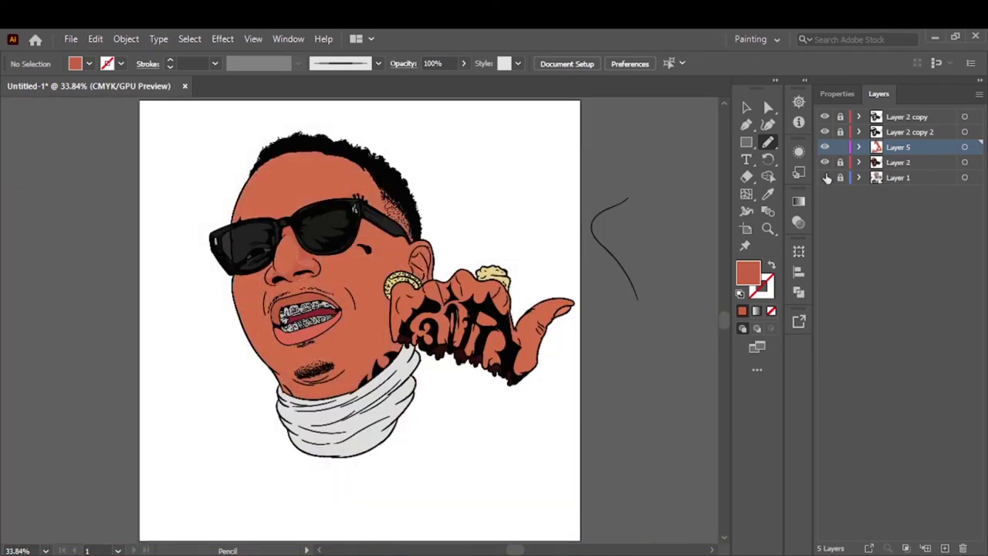
{"action": "scroll", "coordinate": [379, 282], "scroll_direction": "up", "scroll_amount": 5}
{"action": "left_click_drag", "start_coordinate": [180, 315], "coordinate": [174, 244]}
{"action": "scroll", "coordinate": [232, 270], "scroll_direction": "down", "scroll_amount": 5}
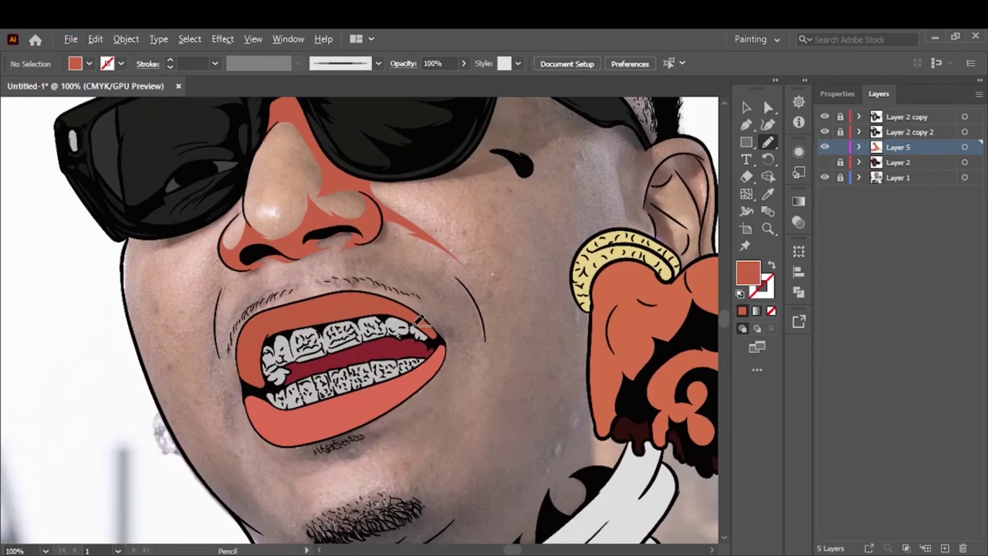
{"action": "scroll", "coordinate": [386, 117], "scroll_direction": "up", "scroll_amount": 5}
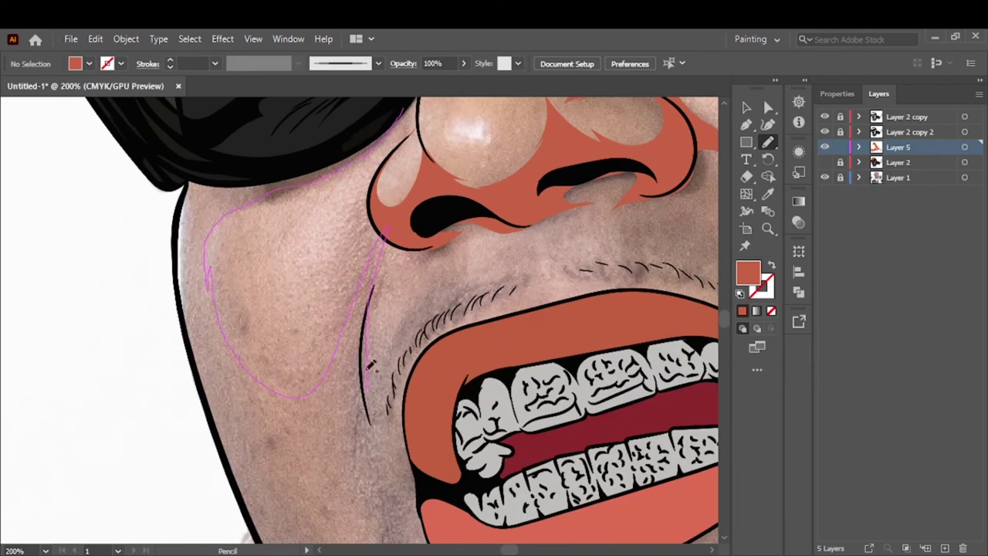
Trace orange skin shapes over the cheek by the mouth and around the chin and beard
{"action": "left_click_drag", "start_coordinate": [387, 105], "coordinate": [398, 99]}
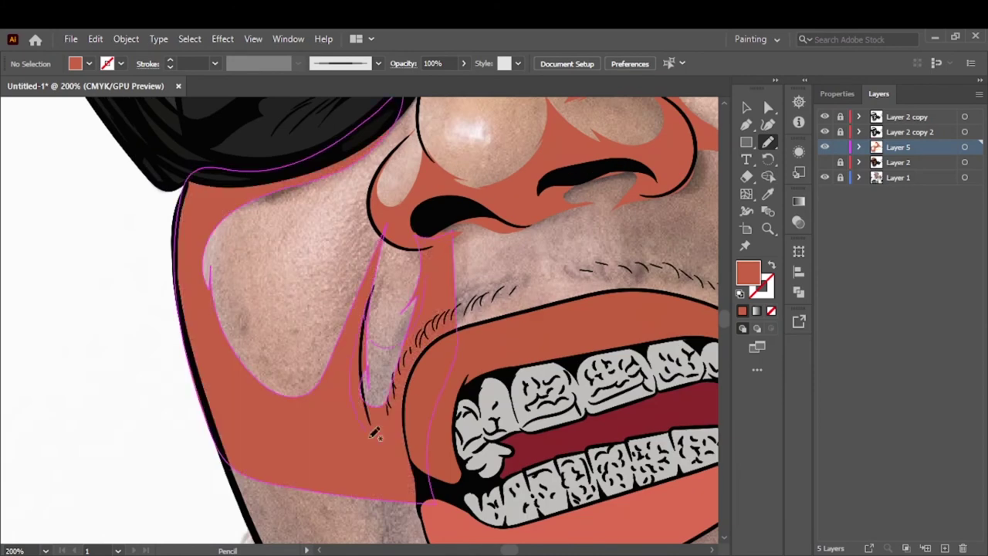
{"action": "scroll", "coordinate": [571, 207], "scroll_direction": "down", "scroll_amount": 5}
{"action": "scroll", "coordinate": [502, 231], "scroll_direction": "right", "scroll_amount": 3}
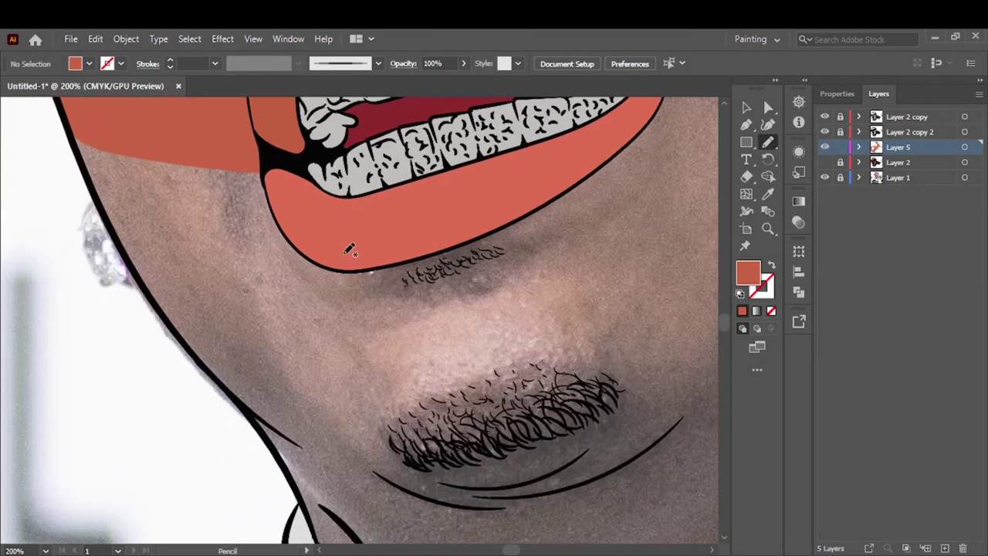
{"action": "left_click_drag", "start_coordinate": [257, 152], "coordinate": [261, 155]}
{"action": "left_click_drag", "start_coordinate": [310, 375], "coordinate": [395, 309]}
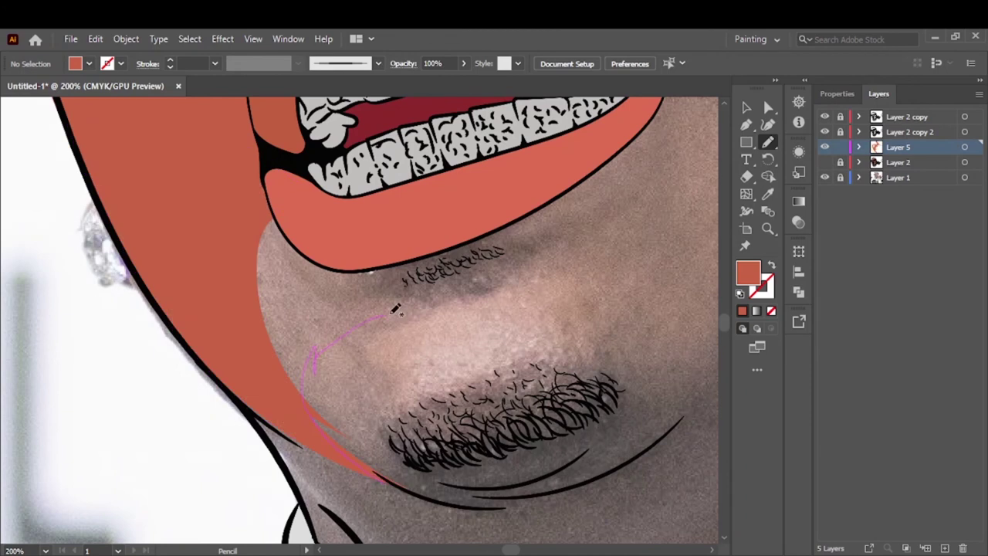
{"action": "left_click_drag", "start_coordinate": [251, 234], "coordinate": [255, 224]}
{"action": "left_click_drag", "start_coordinate": [357, 320], "coordinate": [373, 400]}
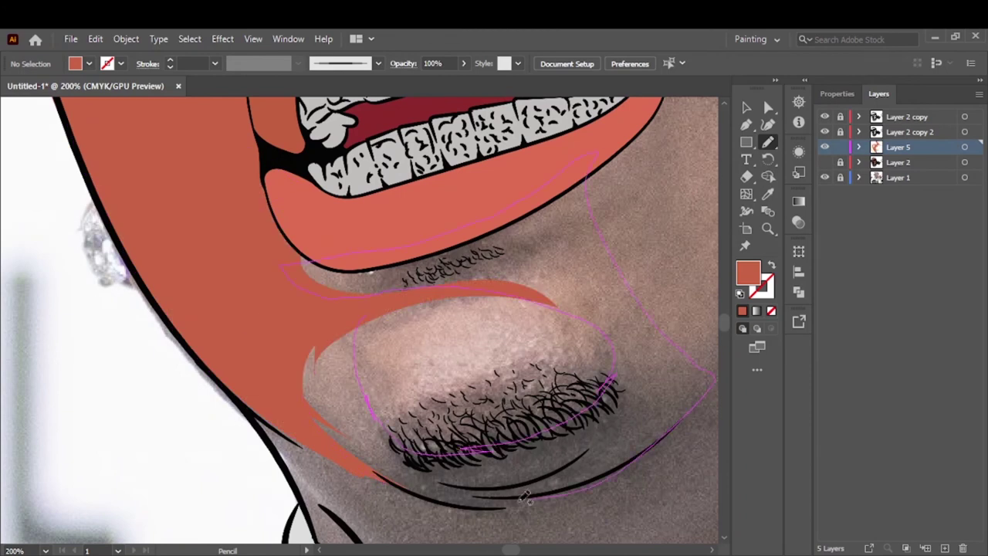
{"action": "left_click_drag", "start_coordinate": [525, 498], "coordinate": [375, 472]}
Zoom to the full artboard and briefly hide, then reshow, the reference photo
{"action": "key", "text": "ctrl+0"}
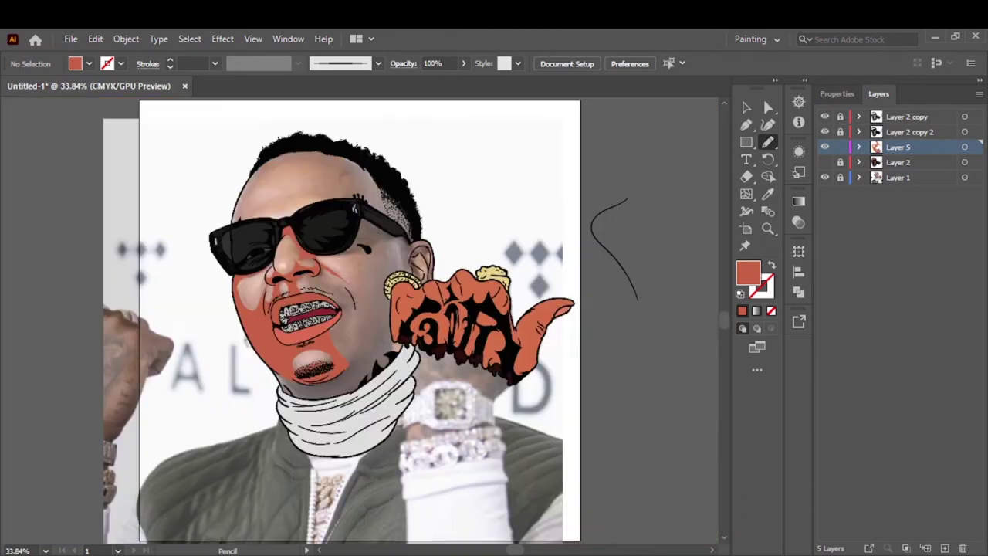
{"action": "left_click", "coordinate": [825, 177]}
{"action": "left_click", "coordinate": [825, 178]}
{"action": "scroll", "coordinate": [317, 394], "scroll_direction": "up", "scroll_amount": 5}
Trace orange skin shapes over the neck, cheek and temple
{"action": "left_click_drag", "start_coordinate": [240, 417], "coordinate": [572, 324]}
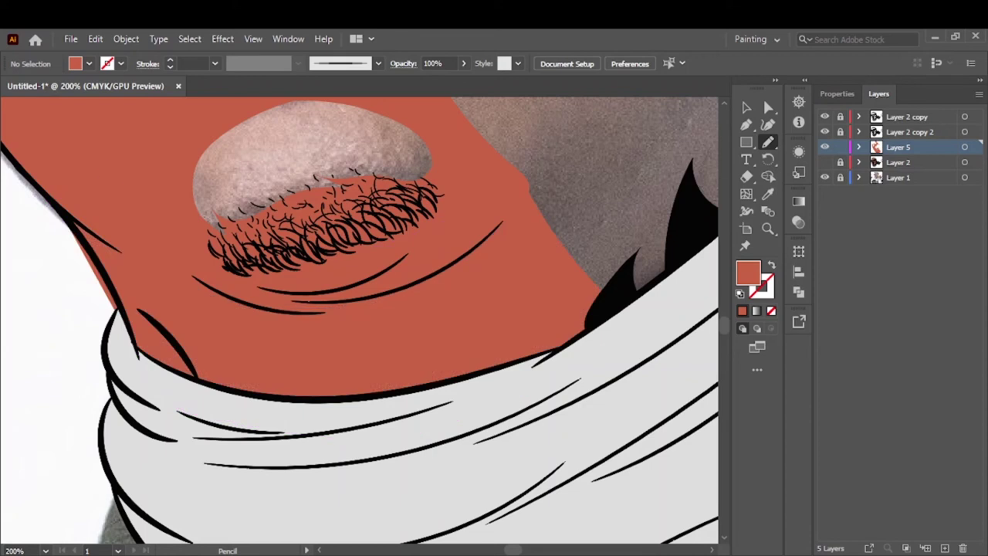
{"action": "scroll", "coordinate": [235, 375], "scroll_direction": "down", "scroll_amount": 3}
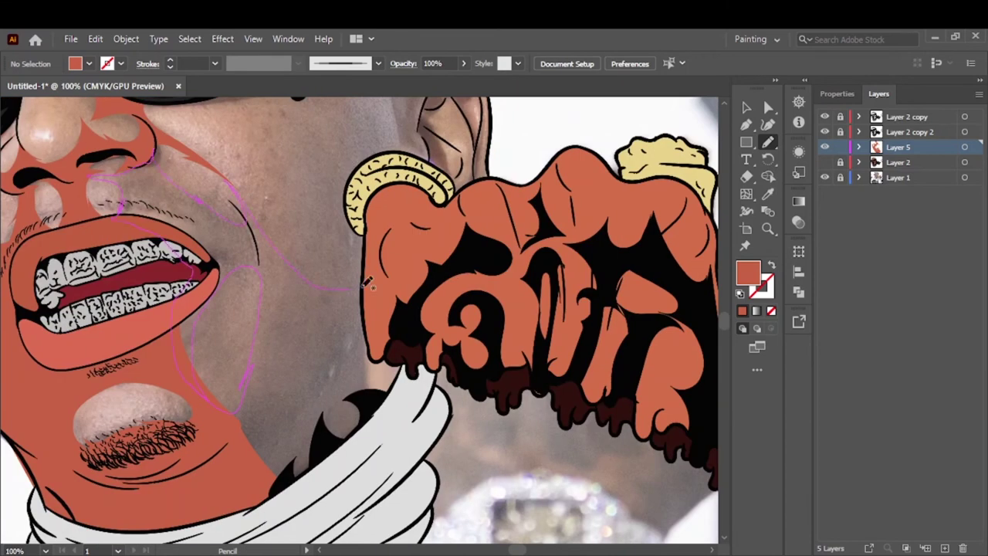
{"action": "left_click_drag", "start_coordinate": [370, 285], "coordinate": [363, 478]}
{"action": "scroll", "coordinate": [374, 399], "scroll_direction": "up", "scroll_amount": 3}
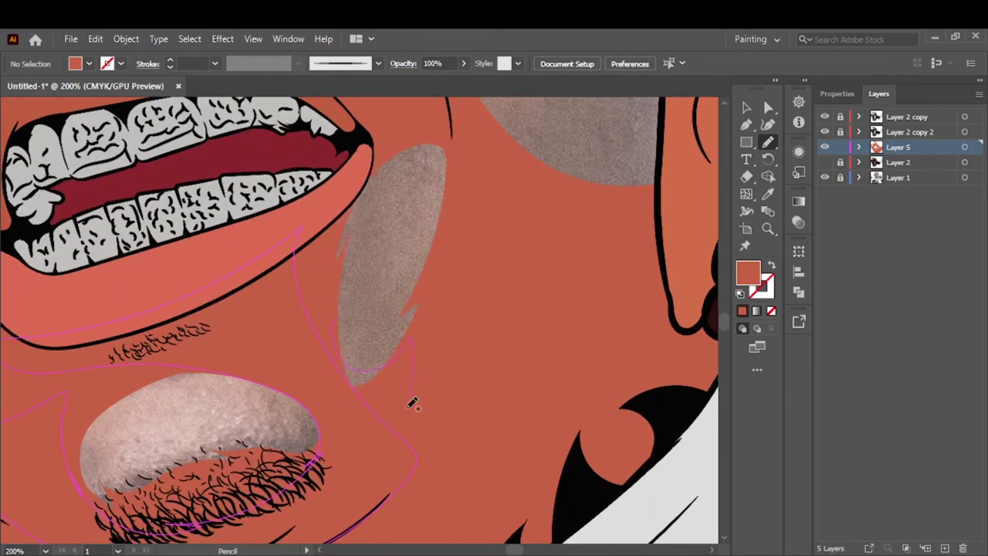
{"action": "scroll", "coordinate": [413, 403], "scroll_direction": "up", "scroll_amount": 5}
{"action": "scroll", "coordinate": [413, 403], "scroll_direction": "right", "scroll_amount": 3}
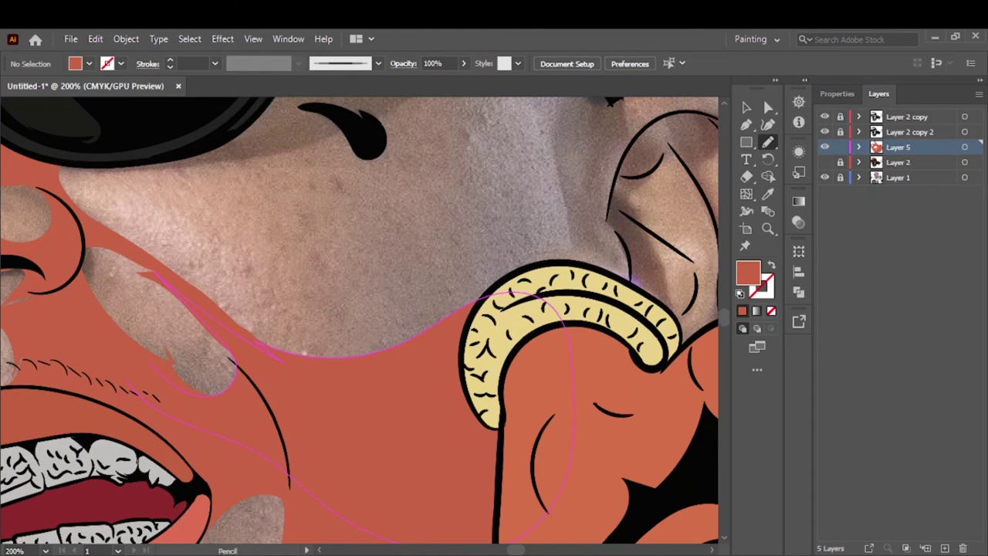
{"action": "scroll", "coordinate": [203, 450], "scroll_direction": "up", "scroll_amount": 4}
{"action": "scroll", "coordinate": [203, 450], "scroll_direction": "right", "scroll_amount": 1}
{"action": "left_click_drag", "start_coordinate": [367, 529], "coordinate": [367, 529]}
{"action": "scroll", "coordinate": [240, 401], "scroll_direction": "up", "scroll_amount": 2}
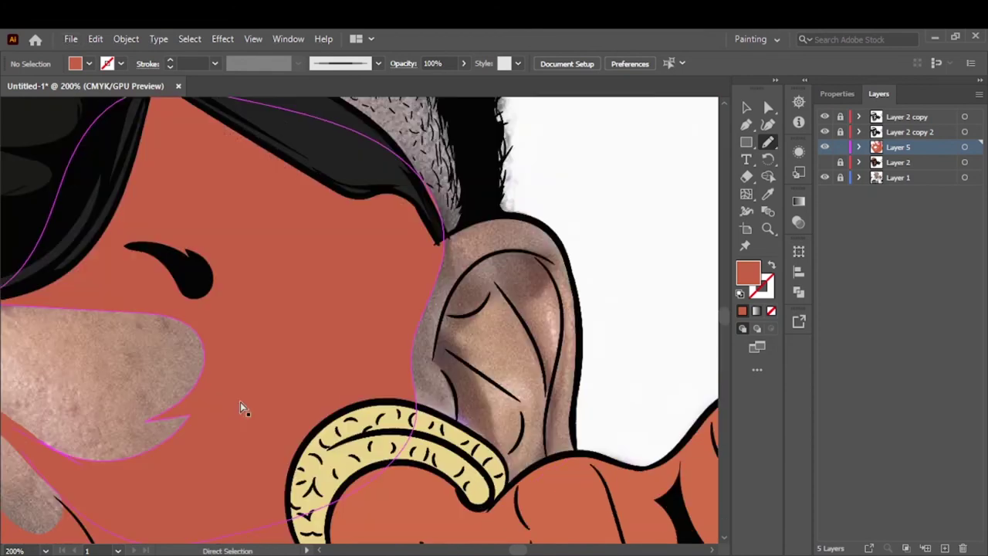
Cover the ear, lower temple and forehead with orange skin shapes
{"action": "left_click_drag", "start_coordinate": [313, 409], "coordinate": [293, 321]}
{"action": "left_click_drag", "start_coordinate": [315, 248], "coordinate": [393, 395]}
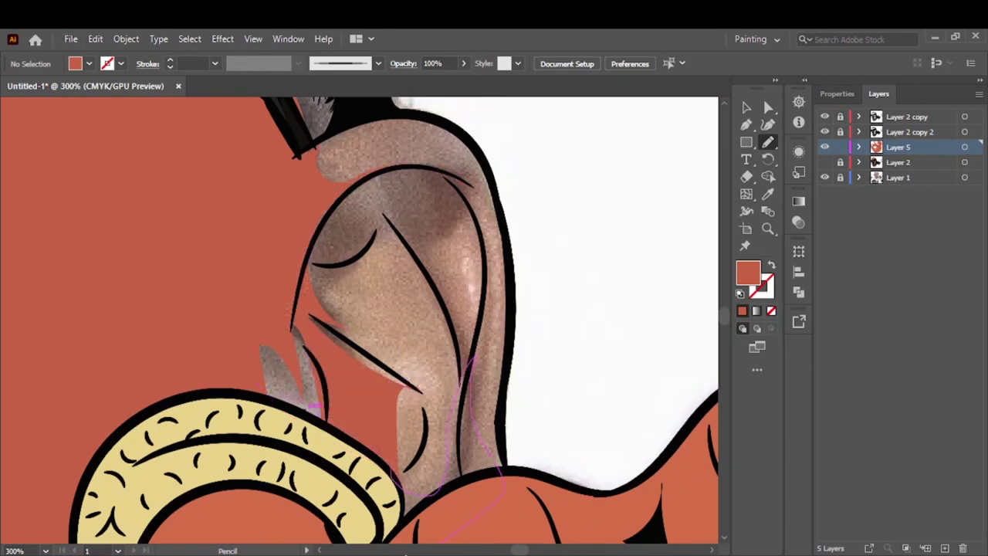
{"action": "left_click_drag", "start_coordinate": [325, 274], "coordinate": [316, 282]}
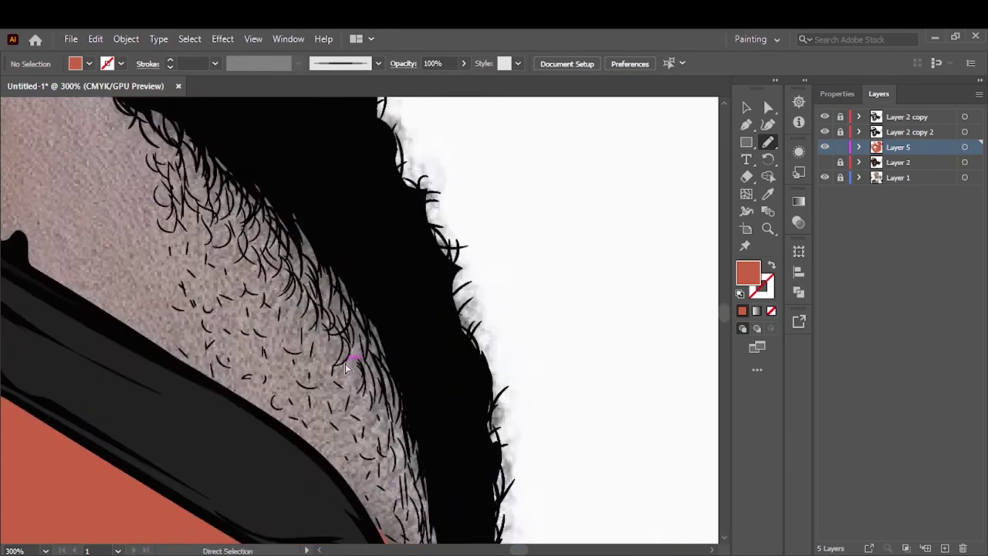
{"action": "scroll", "coordinate": [241, 190], "scroll_direction": "down", "scroll_amount": 4}
{"action": "left_click_drag", "start_coordinate": [404, 446], "coordinate": [404, 446]}
{"action": "scroll", "coordinate": [507, 127], "scroll_direction": "up", "scroll_amount": 2}
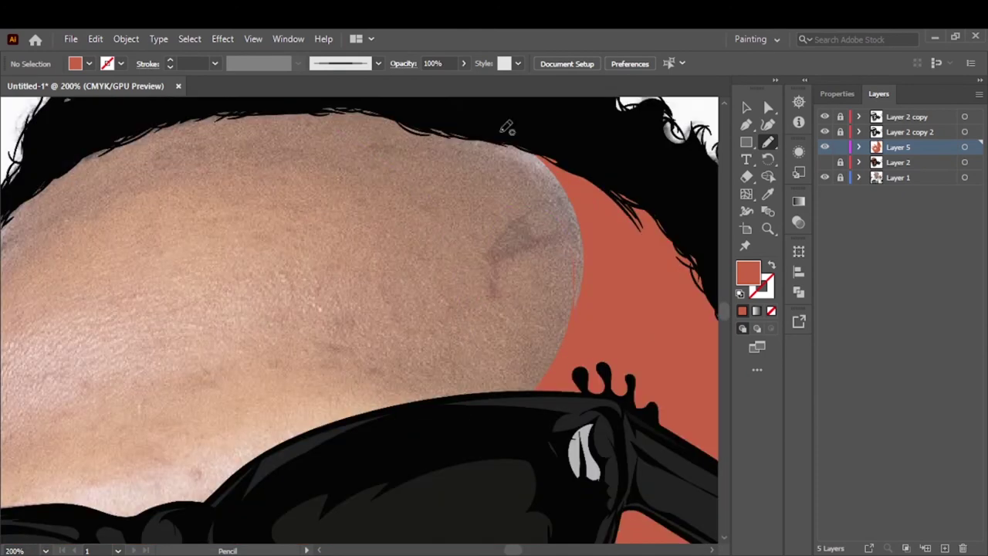
{"action": "left_click_drag", "start_coordinate": [578, 241], "coordinate": [578, 241]}
{"action": "scroll", "coordinate": [342, 291], "scroll_direction": "down", "scroll_amount": 1}
{"action": "scroll", "coordinate": [248, 523], "scroll_direction": "down", "scroll_amount": 1}
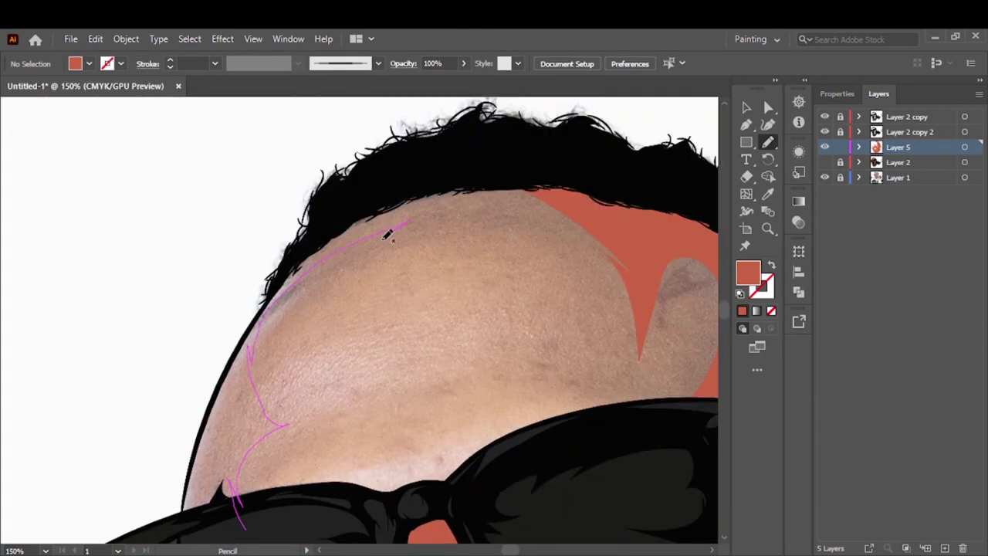
{"action": "left_click_drag", "start_coordinate": [232, 362], "coordinate": [271, 397]}
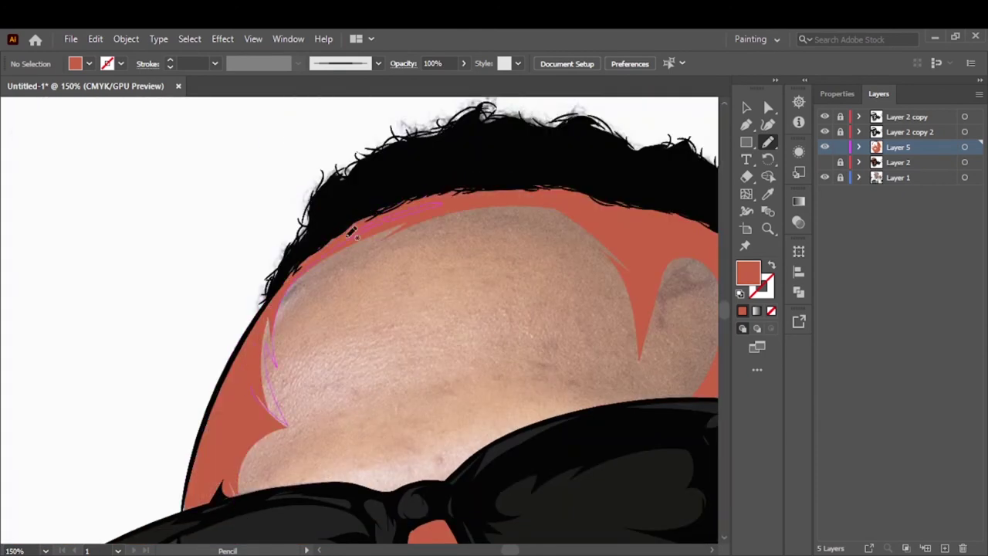
{"action": "key", "text": "ctrl+0"}
Hide the reference photo and check the current fill colour in the Color Picker
{"action": "left_click", "coordinate": [825, 177]}
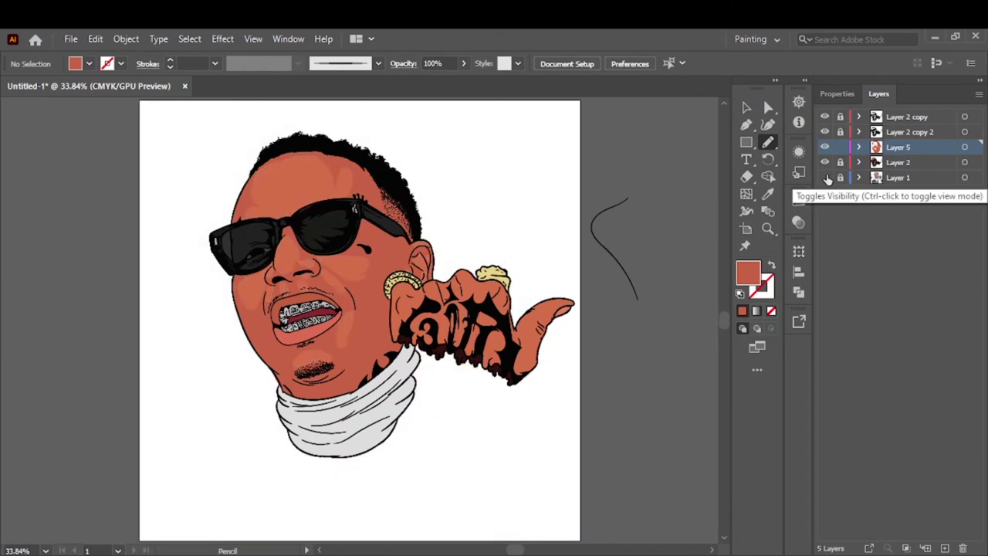
{"action": "scroll", "coordinate": [288, 163], "scroll_direction": "up", "scroll_amount": 5}
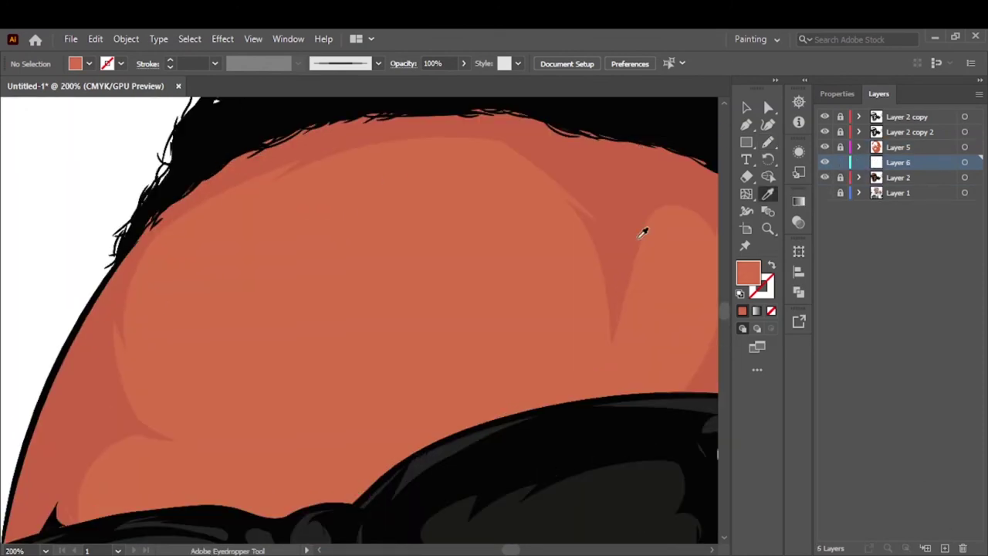
{"action": "double_click", "coordinate": [749, 272]}
{"action": "left_click", "coordinate": [904, 208]}
{"action": "scroll", "coordinate": [650, 274], "scroll_direction": "right", "scroll_amount": 3}
{"action": "double_click", "coordinate": [748, 273]}
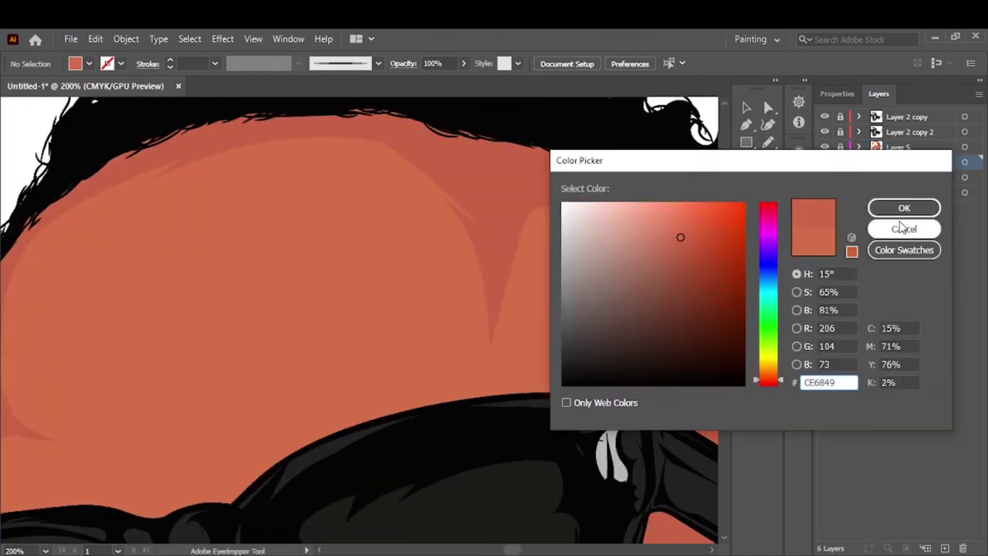
{"action": "left_click", "coordinate": [901, 226]}
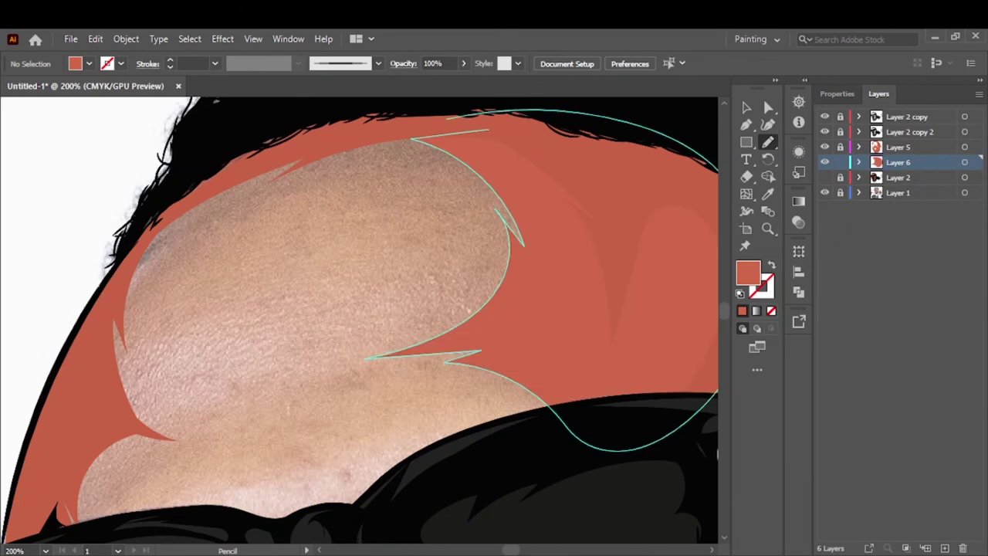
Draw shading shapes over the forehead, along its edge and over the nose
{"action": "left_click_drag", "start_coordinate": [370, 357], "coordinate": [448, 117]}
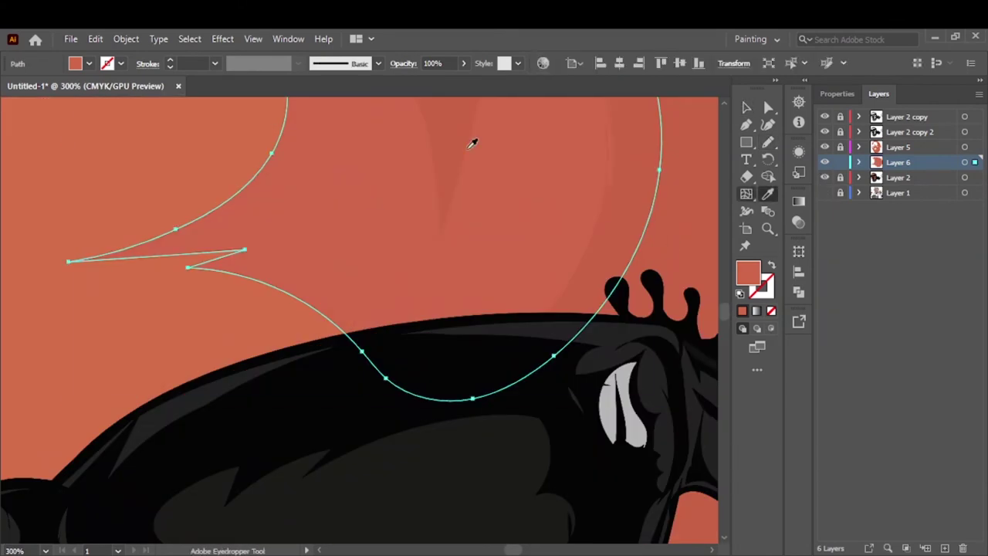
{"action": "left_click", "coordinate": [748, 109]}
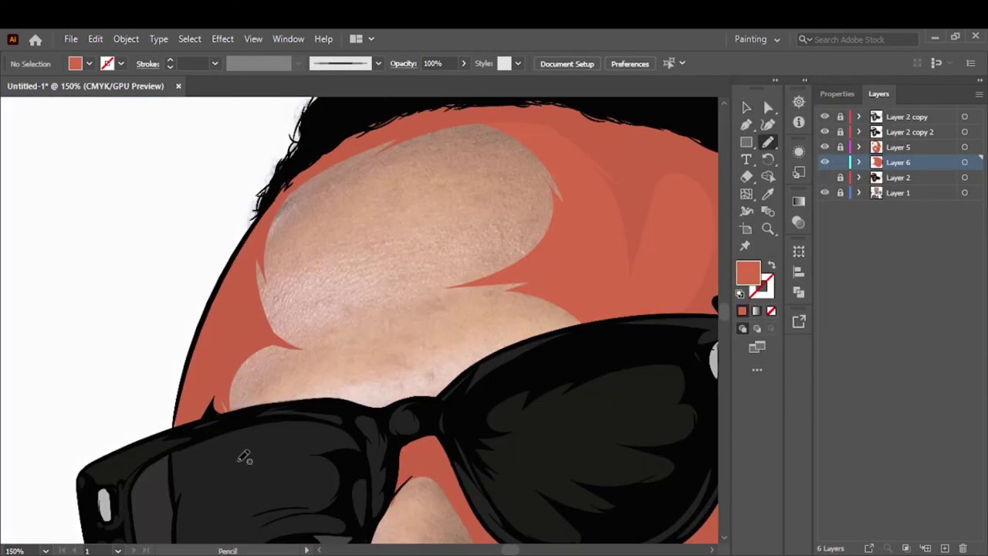
{"action": "left_click_drag", "start_coordinate": [315, 287], "coordinate": [514, 284]}
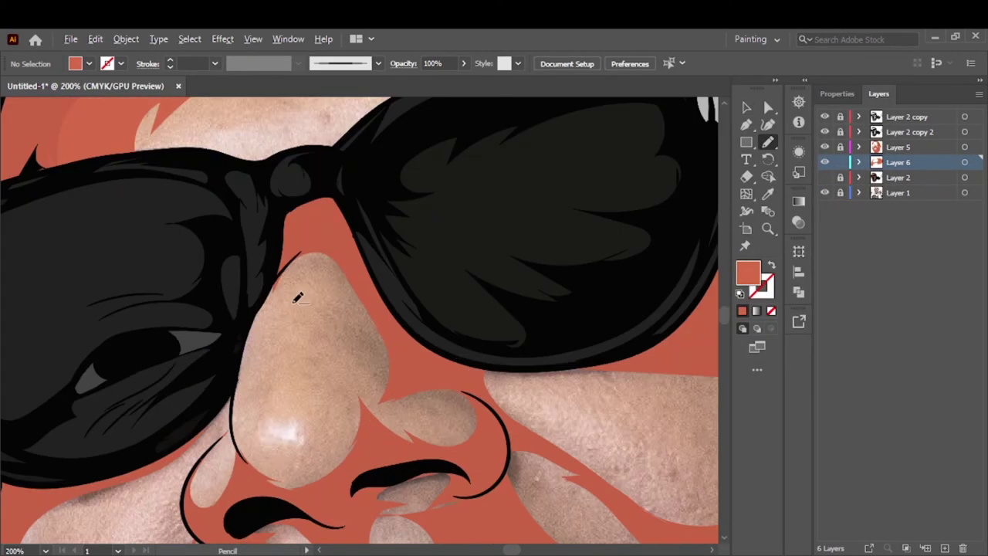
{"action": "left_click_drag", "start_coordinate": [357, 394], "coordinate": [265, 452]}
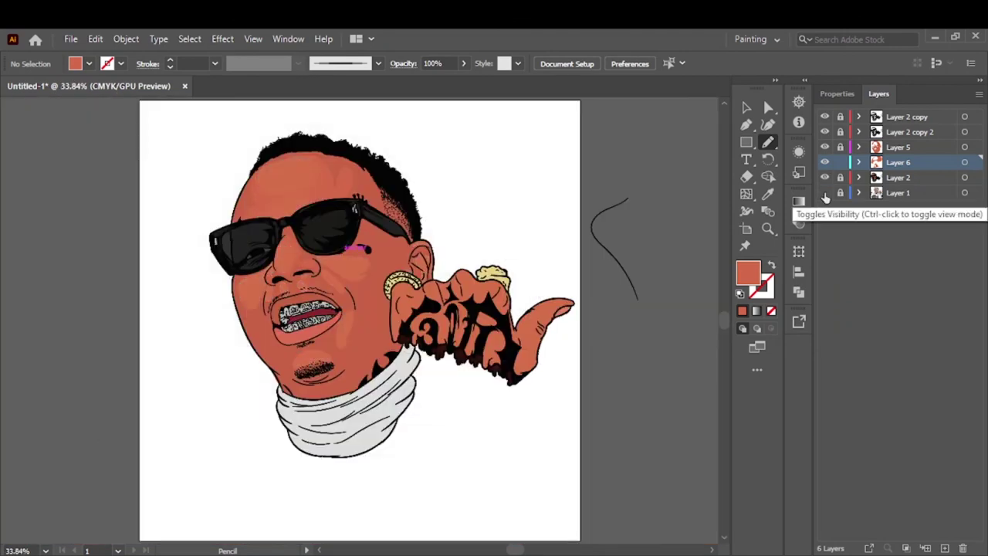
Show the reference photo again and shade the cheek, lower chin and upper cheek
{"action": "left_click", "coordinate": [825, 193]}
{"action": "left_click_drag", "start_coordinate": [199, 197], "coordinate": [147, 217]}
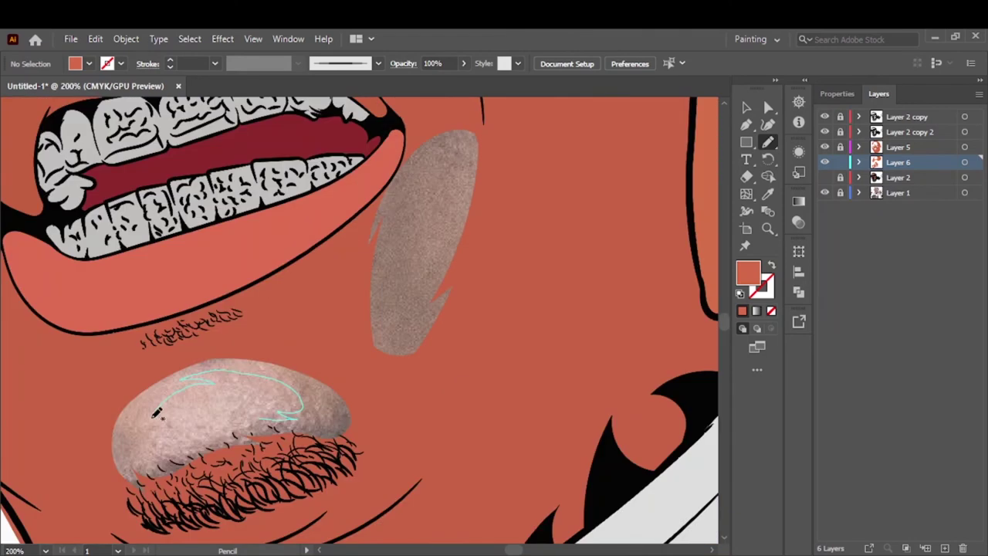
{"action": "left_click_drag", "start_coordinate": [157, 413], "coordinate": [307, 434]}
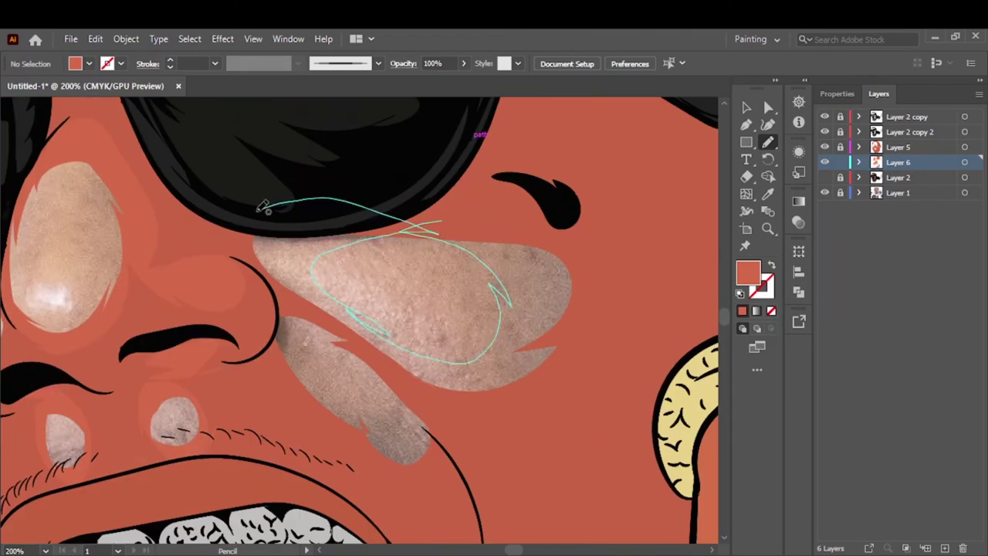
{"action": "left_click_drag", "start_coordinate": [263, 207], "coordinate": [265, 207]}
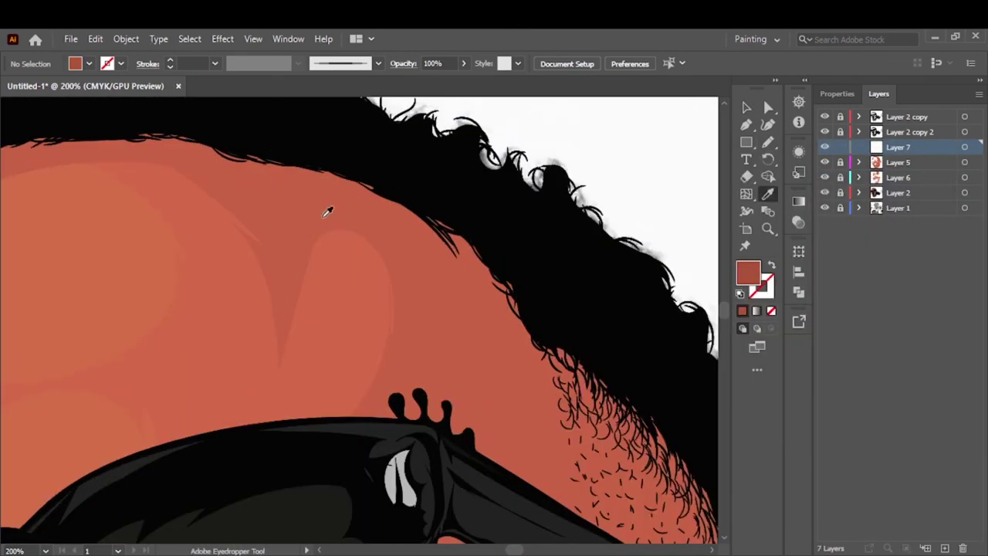
Set the shadow fill colour on Layer 7 and return to the Pencil tool
{"action": "double_click", "coordinate": [748, 272]}
{"action": "left_click", "coordinate": [904, 227]}
{"action": "key", "text": "ctrl+0"}
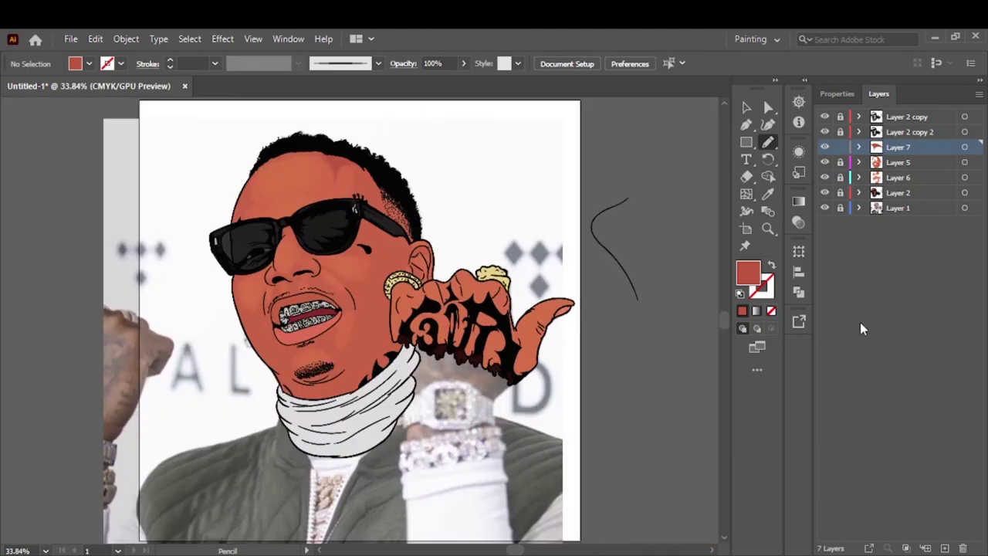
{"action": "key", "text": "i"}
{"action": "double_click", "coordinate": [748, 271]}
{"action": "left_click", "coordinate": [904, 229]}
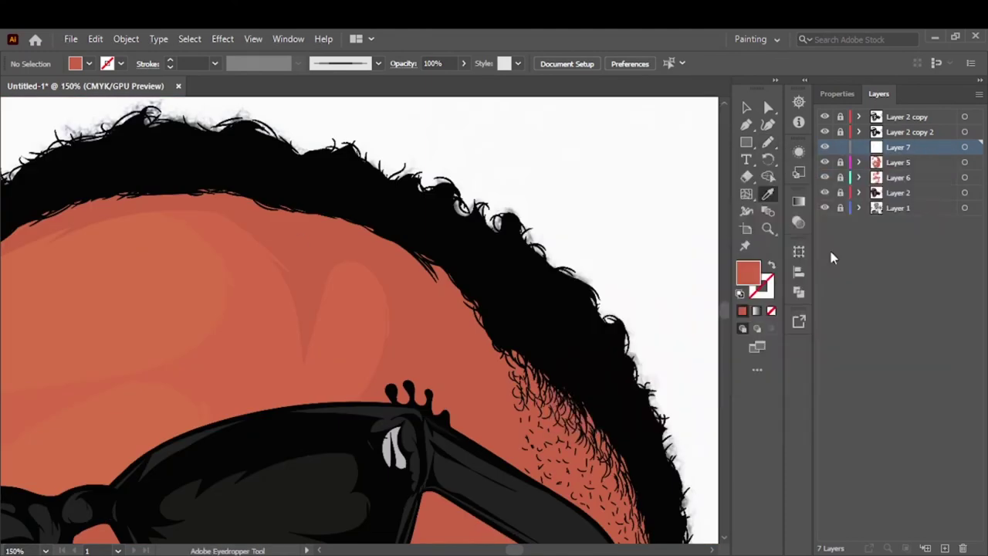
{"action": "double_click", "coordinate": [748, 272]}
{"action": "left_click", "coordinate": [904, 208]}
{"action": "key", "text": "n"}
Hide the reference photo and pencil shading strokes along the temple and cheek edge
{"action": "key", "text": "ctrl+plus"}
{"action": "key", "text": "ctrl+plus"}
{"action": "key", "text": "ctrl+plus"}
{"action": "key", "text": "ctrl+minus"}
{"action": "key", "text": "ctrl+minus"}
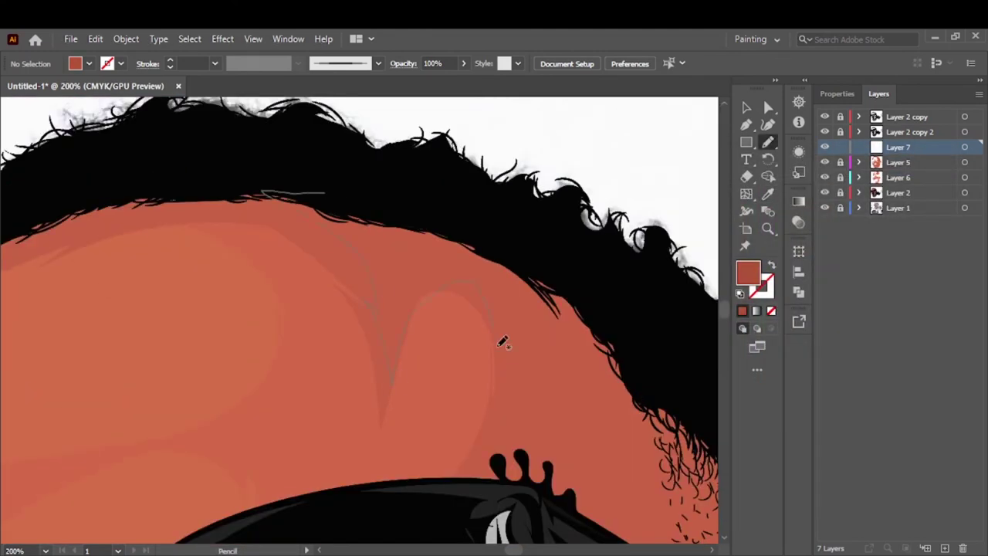
{"action": "key", "text": "ctrl+0"}
{"action": "left_click", "coordinate": [825, 208]}
{"action": "key", "text": "ctrl+plus"}
{"action": "key", "text": "ctrl+plus"}
{"action": "key", "text": "ctrl+plus"}
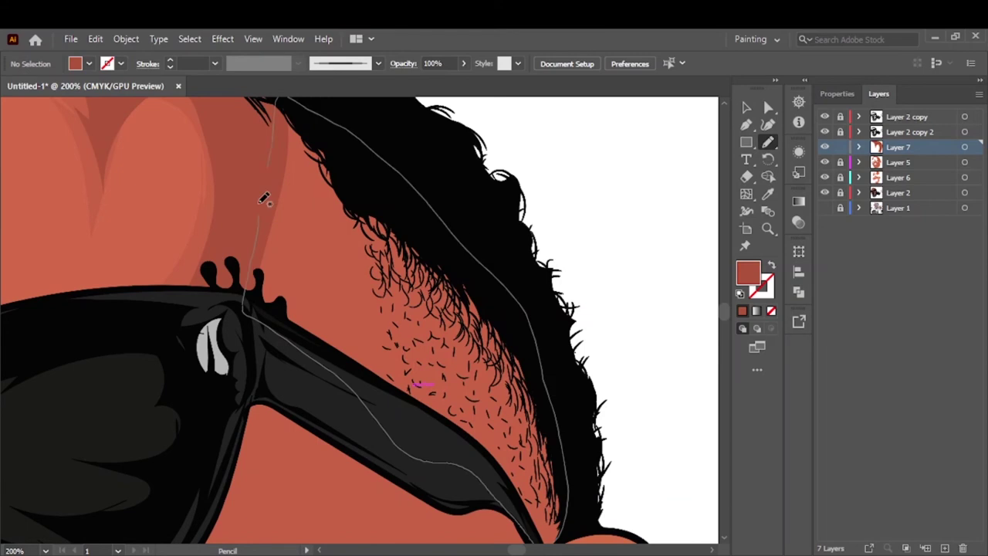
{"action": "key", "text": "ctrl+minus"}
{"action": "key", "text": "ctrl+plus"}
{"action": "left_click_drag", "start_coordinate": [335, 523], "coordinate": [369, 390]}
{"action": "left_click_drag", "start_coordinate": [309, 473], "coordinate": [364, 355]}
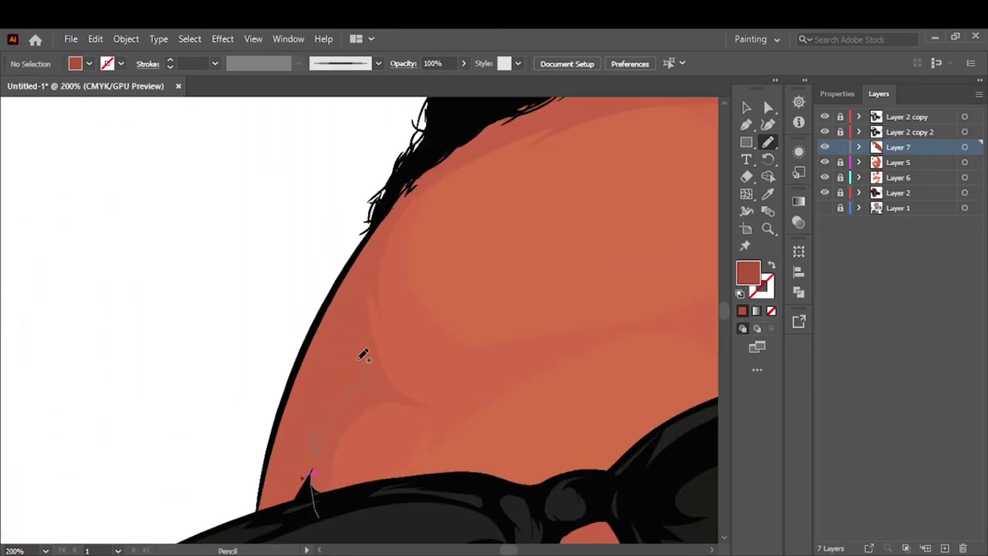
{"action": "left_click_drag", "start_coordinate": [279, 437], "coordinate": [278, 441]}
Compare against the Layer 5 red fills, then trace a closed shadow shape down the cheek
{"action": "key", "text": "ctrl+0"}
{"action": "scroll", "coordinate": [278, 335], "scroll_direction": "up", "scroll_amount": 5}
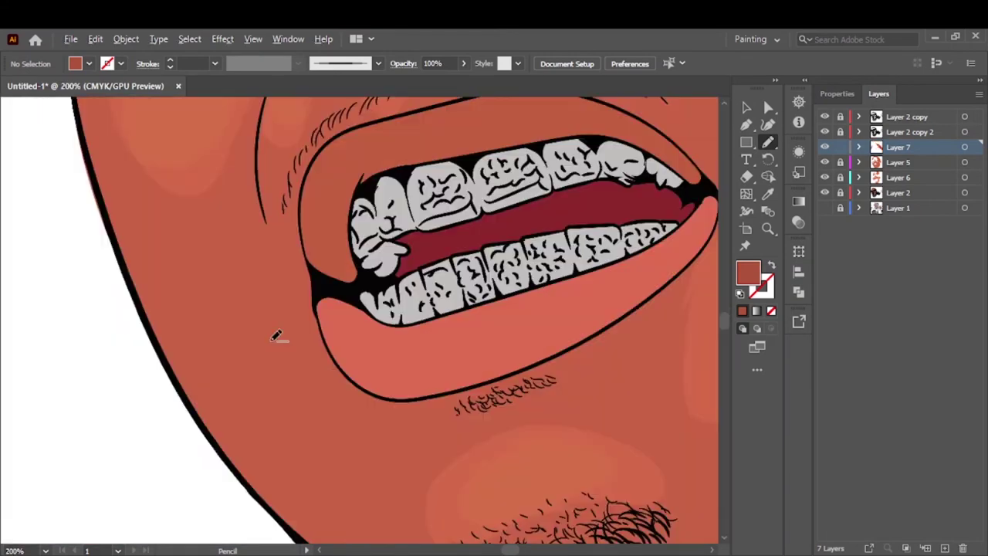
{"action": "scroll", "coordinate": [293, 294], "scroll_direction": "up", "scroll_amount": 2}
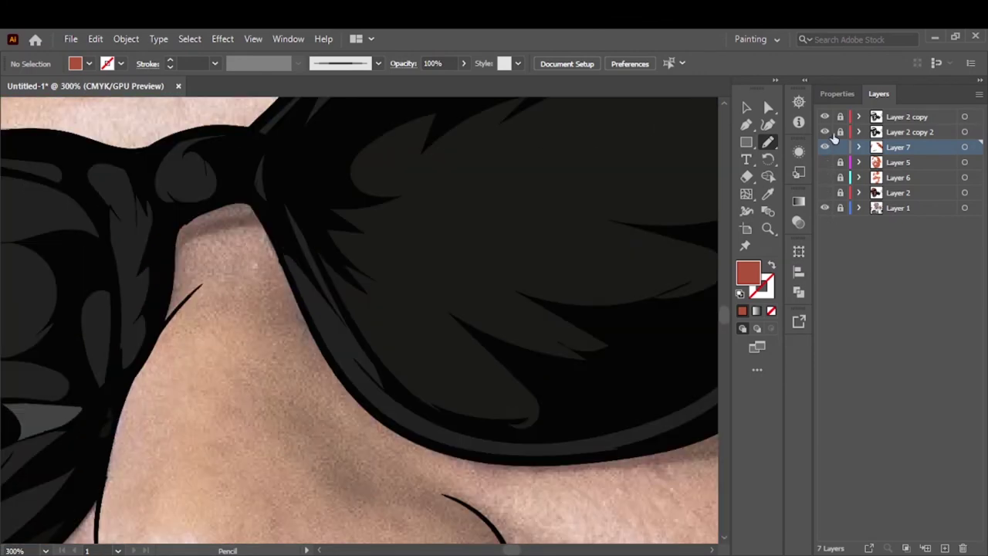
{"action": "left_click", "coordinate": [825, 162]}
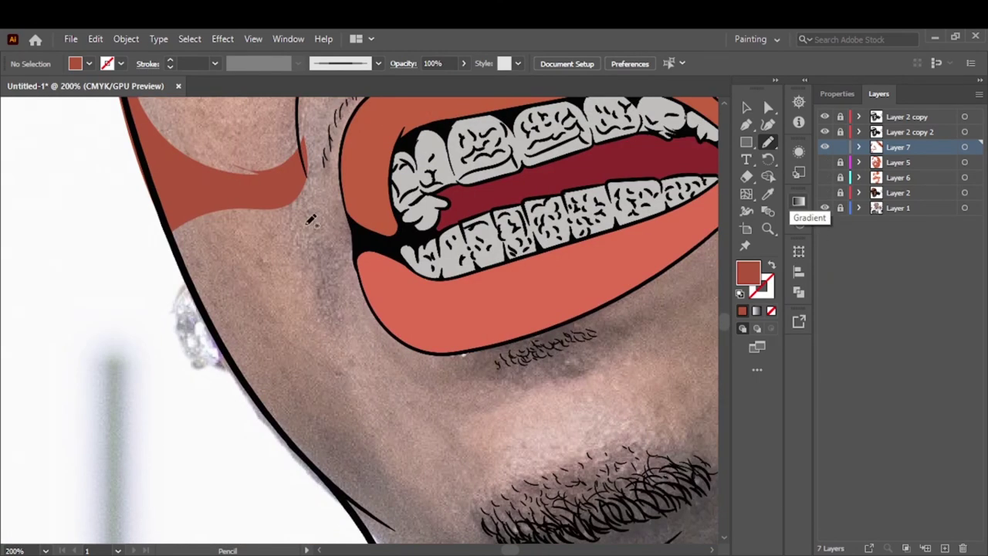
{"action": "left_click", "coordinate": [826, 170]}
{"action": "left_click_drag", "start_coordinate": [262, 193], "coordinate": [241, 296]}
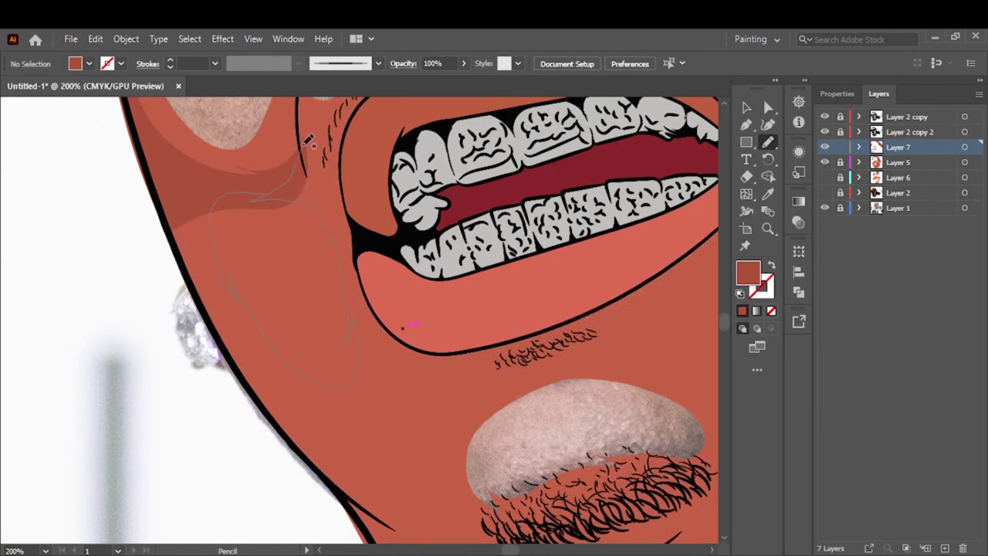
{"action": "left_click_drag", "start_coordinate": [350, 498], "coordinate": [294, 409]}
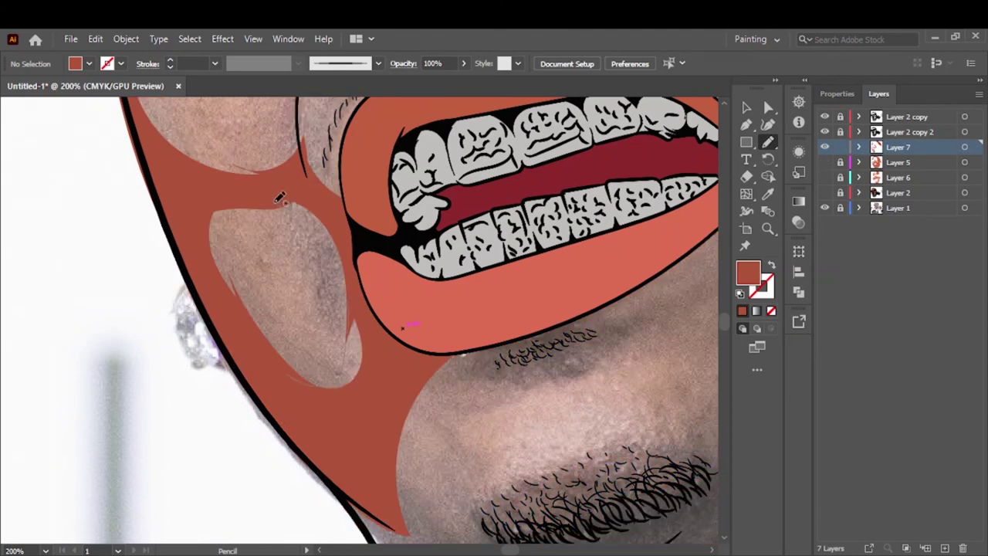
Shade the cheek-to-mouth crease, the nostril-to-lip area and around the chin bump
{"action": "scroll", "coordinate": [402, 328], "scroll_direction": "down", "scroll_amount": 5}
{"action": "scroll", "coordinate": [328, 384], "scroll_direction": "up", "scroll_amount": 5}
{"action": "left_click_drag", "start_coordinate": [350, 287], "coordinate": [380, 409]}
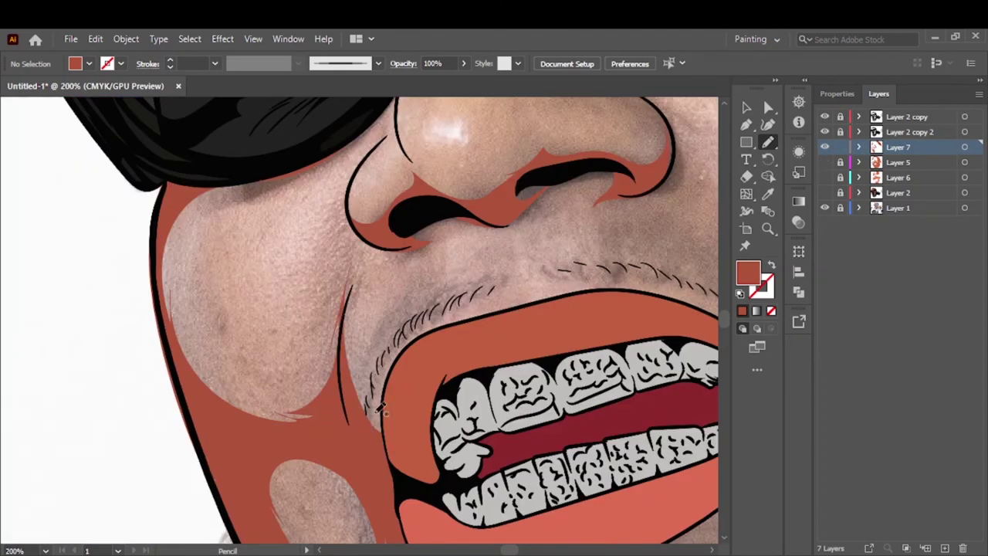
{"action": "left_click_drag", "start_coordinate": [433, 301], "coordinate": [429, 298]}
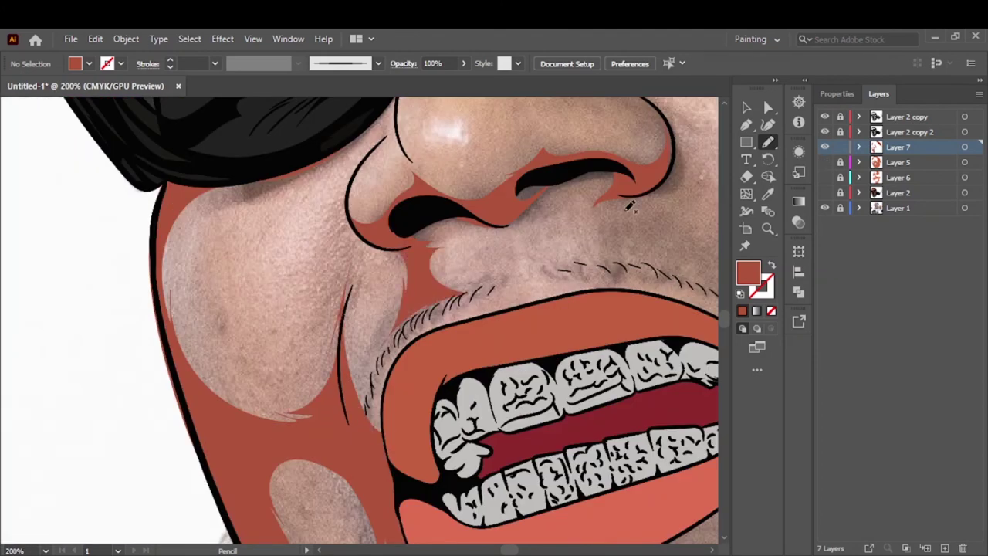
{"action": "left_click", "coordinate": [825, 208]}
{"action": "key", "text": "ctrl+0"}
{"action": "scroll", "coordinate": [309, 369], "scroll_direction": "up", "scroll_amount": 3}
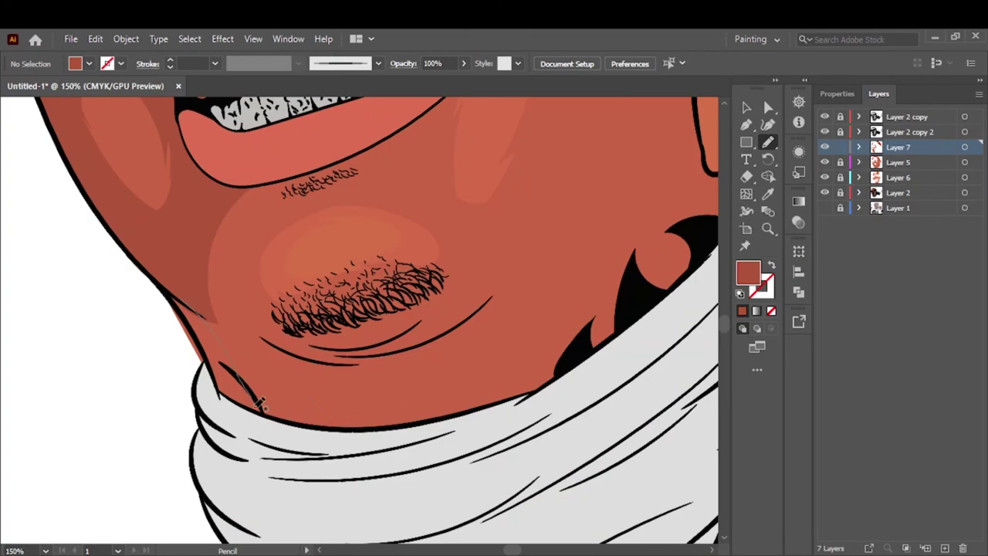
{"action": "left_click_drag", "start_coordinate": [254, 264], "coordinate": [260, 401]}
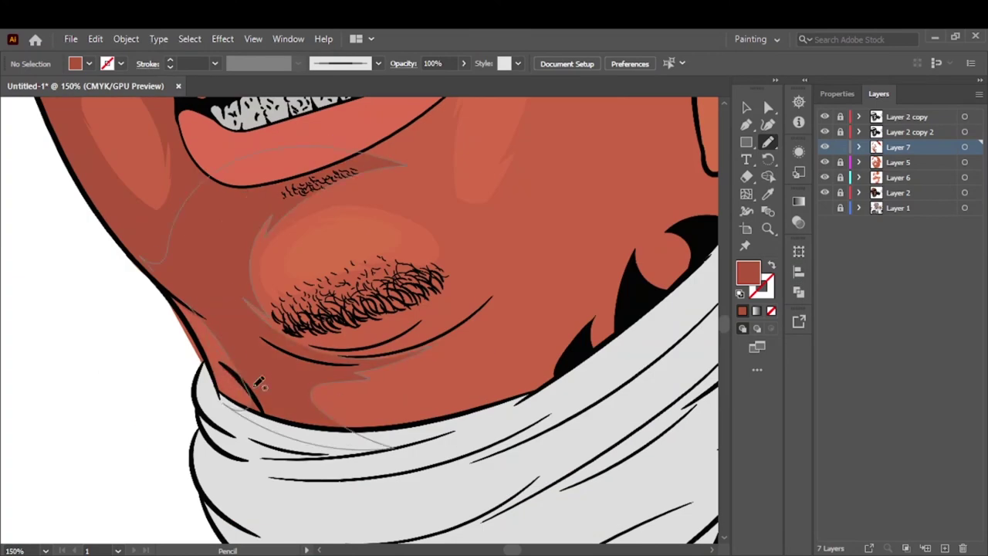
Hide Layer 6 to see the photo and close the shadow shape around the chin
{"action": "key", "text": "ctrl+0"}
{"action": "scroll", "coordinate": [349, 385], "scroll_direction": "up", "scroll_amount": 5}
{"action": "left_click", "coordinate": [824, 208]}
{"action": "left_click", "coordinate": [824, 177]}
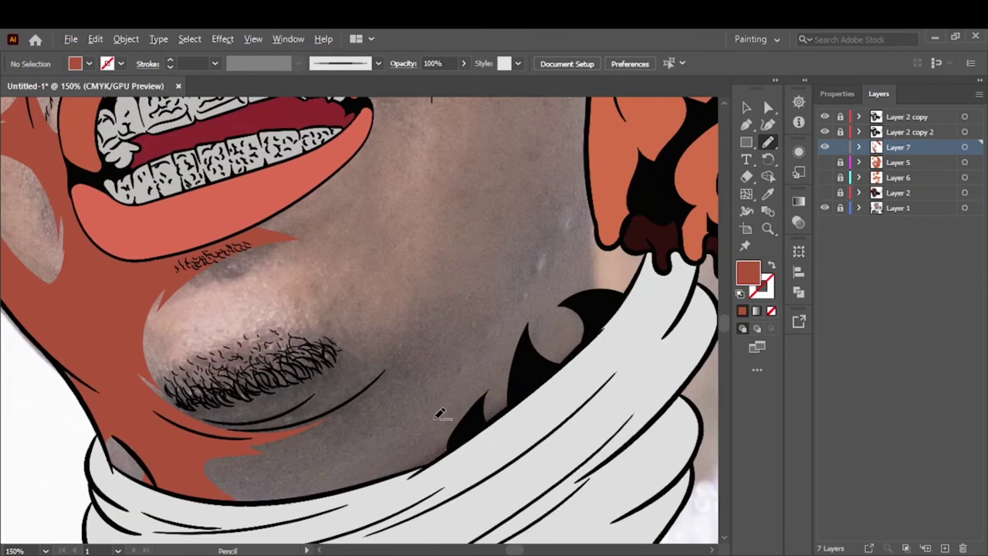
{"action": "scroll", "coordinate": [393, 283], "scroll_direction": "down", "scroll_amount": 2}
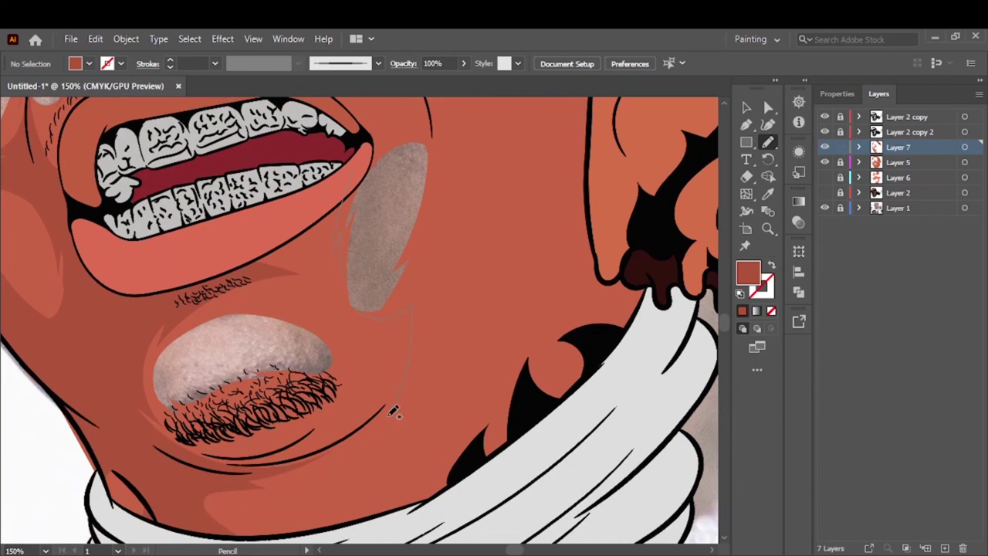
{"action": "left_click_drag", "start_coordinate": [338, 185], "coordinate": [340, 183]}
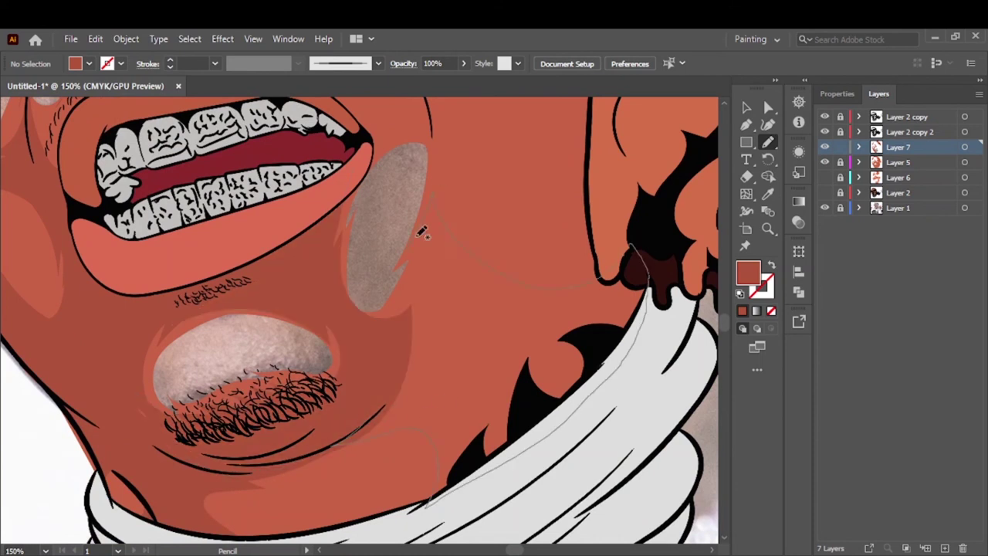
Close the cheek shadow into a filled shape, checking it against the reference photo
{"action": "key", "text": "ctrl+0"}
{"action": "left_click", "coordinate": [825, 208]}
{"action": "left_click", "coordinate": [825, 208]}
{"action": "scroll", "coordinate": [340, 301], "scroll_direction": "up", "scroll_amount": 4}
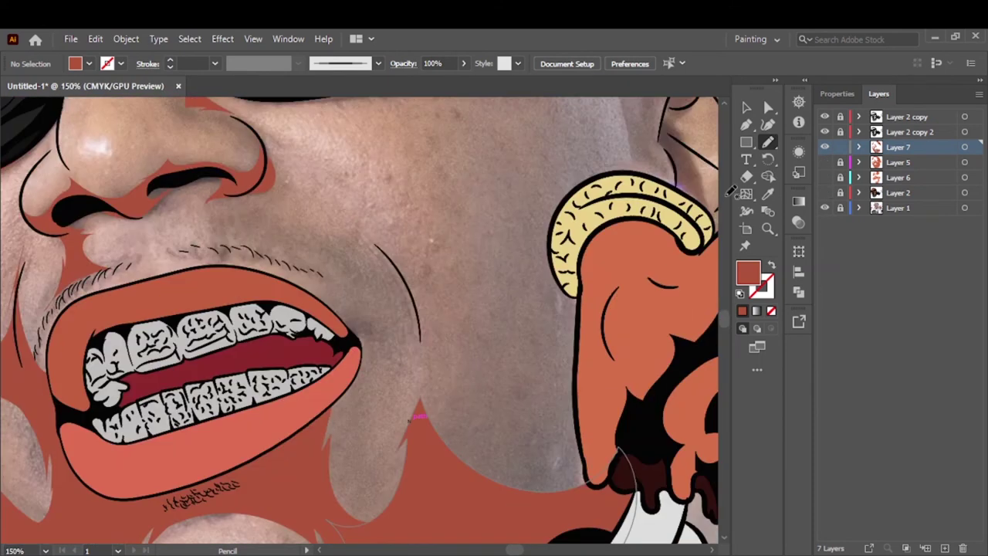
{"action": "left_click_drag", "start_coordinate": [224, 234], "coordinate": [160, 240]}
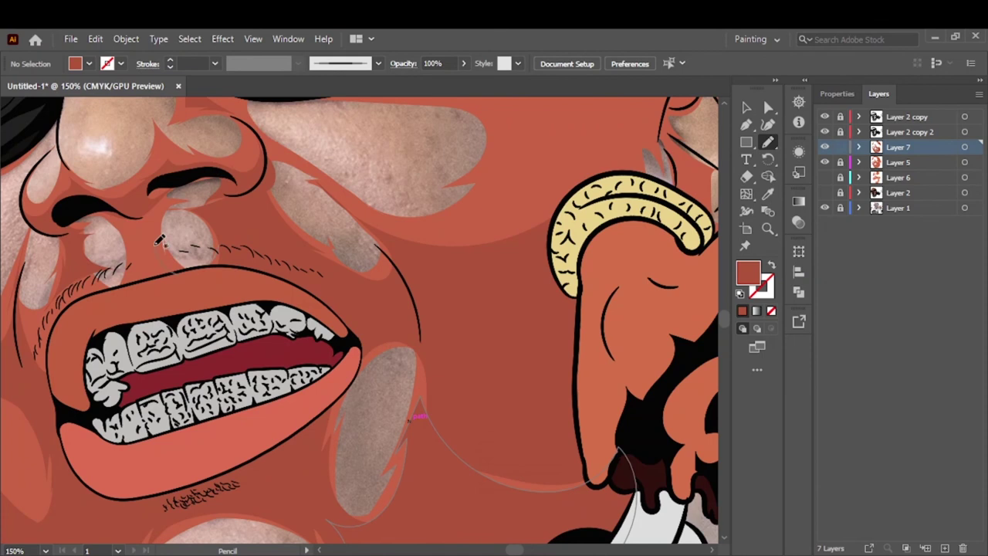
Draw a shadow shape up around the eyebrow and over the upper cheek
{"action": "key", "text": "ctrl+0"}
{"action": "left_click", "coordinate": [825, 208]}
{"action": "left_click", "coordinate": [825, 208]}
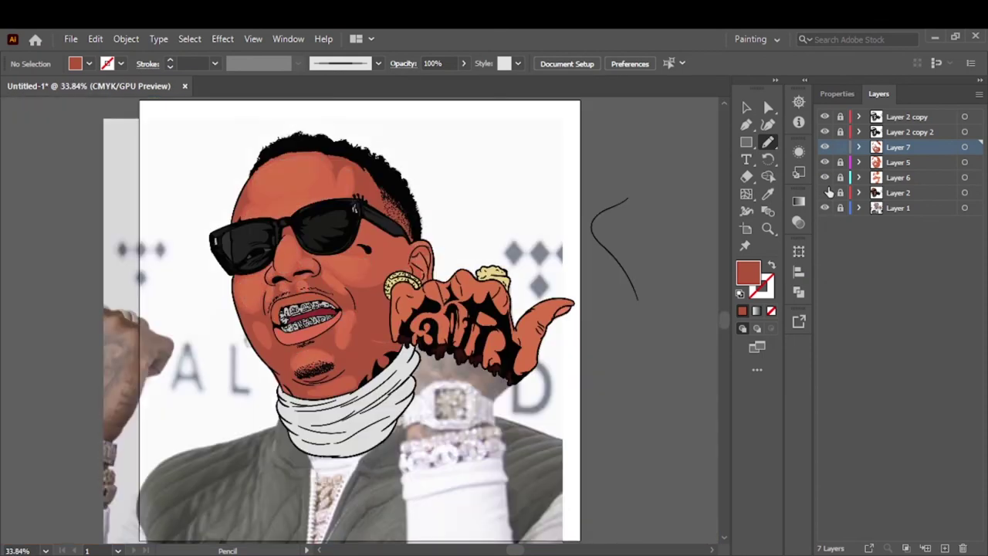
{"action": "scroll", "coordinate": [438, 292], "scroll_direction": "up", "scroll_amount": 4}
{"action": "mouse_move", "coordinate": [322, 274]}
{"action": "left_mouse_down"}
{"action": "mouse_move", "coordinate": [397, 187]}
{"action": "mouse_move", "coordinate": [502, 200]}
{"action": "left_mouse_up"}
{"action": "left_click_drag", "start_coordinate": [603, 274], "coordinate": [469, 299]}
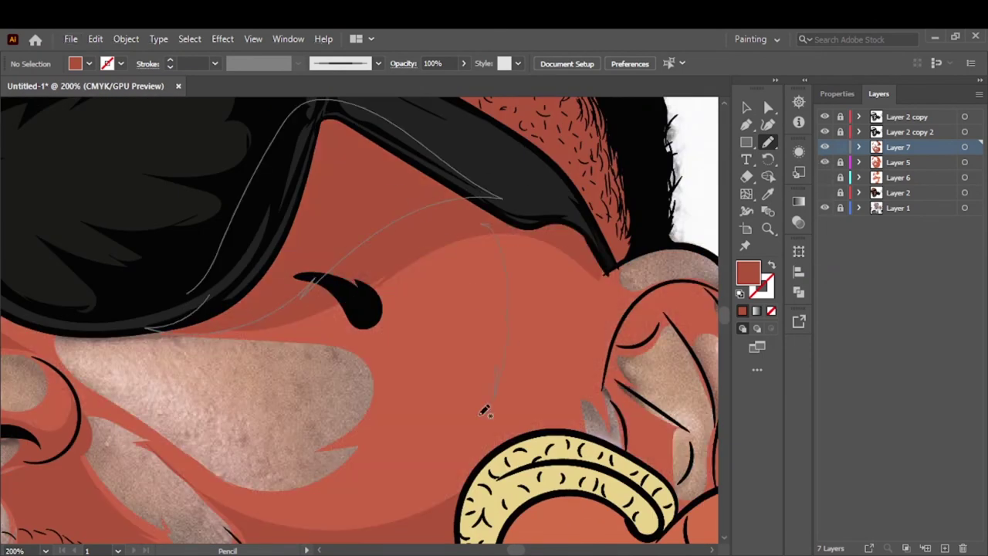
Complete the shadow shape near the ear and review the whole portrait
{"action": "key", "text": "ctrl+0"}
{"action": "left_click", "coordinate": [825, 208]}
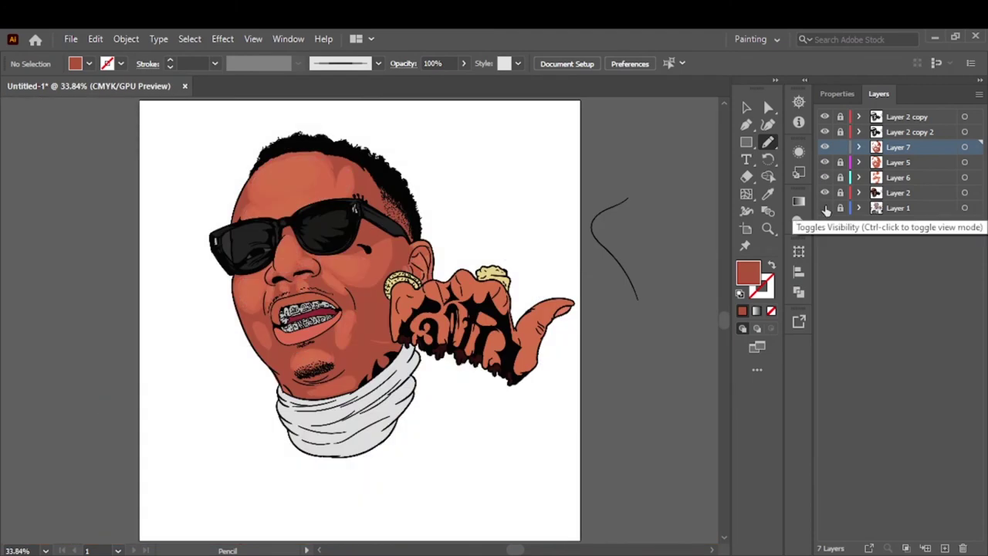
{"action": "scroll", "coordinate": [464, 231], "scroll_direction": "up", "scroll_amount": 4}
{"action": "left_click_drag", "start_coordinate": [435, 233], "coordinate": [334, 377]}
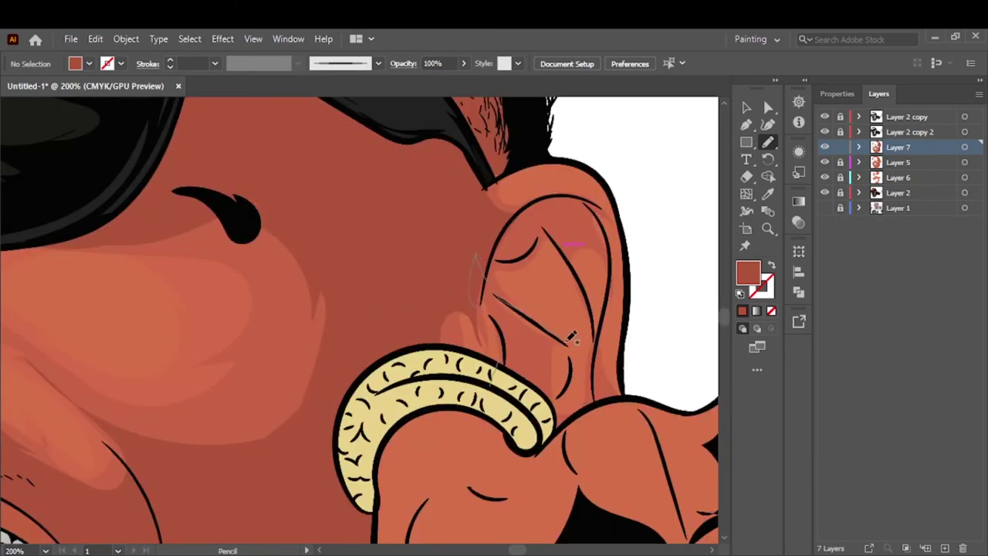
{"action": "key", "text": "ctrl+0"}
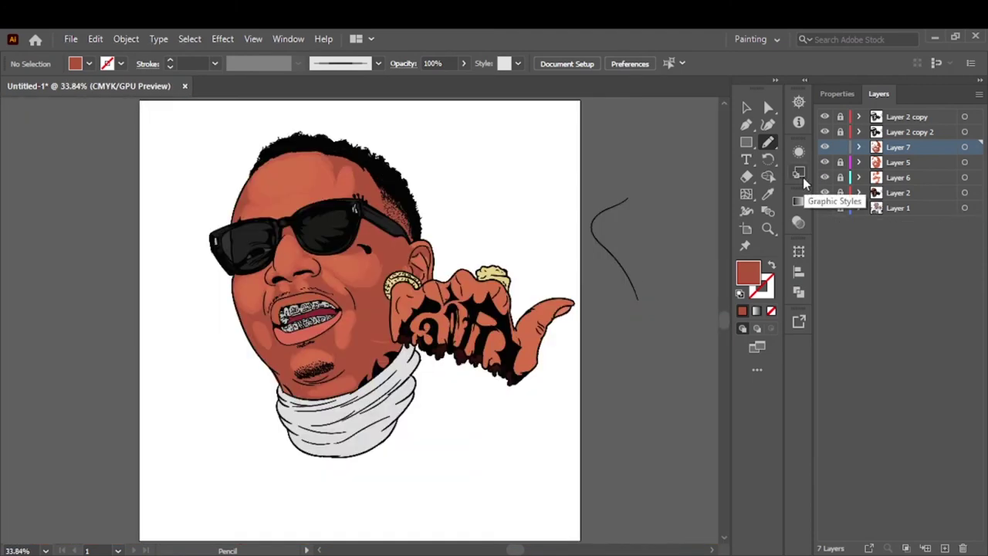
Add Layer 8 with a darker red fill and draw a shadow stroke on the cheek
{"action": "left_click", "coordinate": [946, 549]}
{"action": "double_click", "coordinate": [748, 272]}
{"action": "left_click", "coordinate": [688, 283]}
{"action": "left_click", "coordinate": [911, 207]}
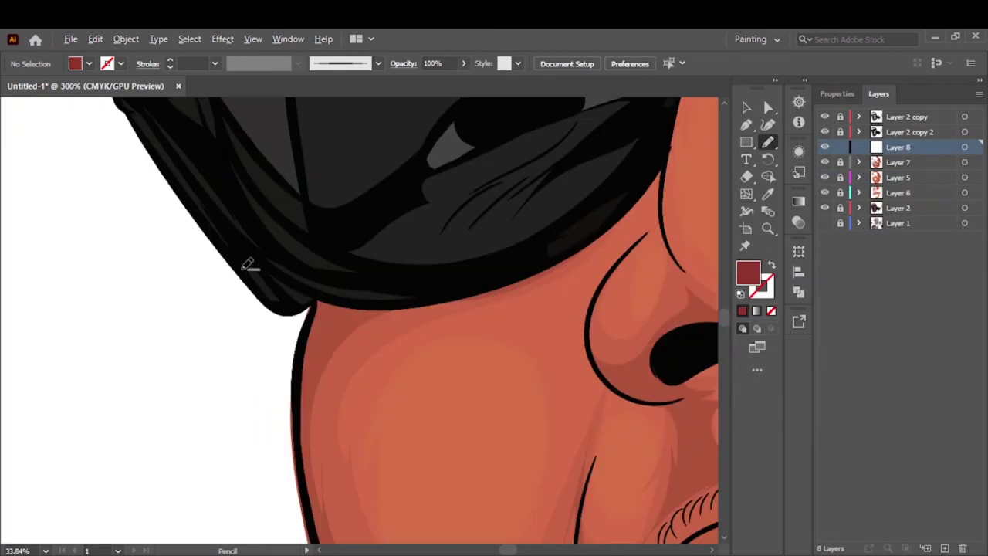
{"action": "left_click_drag", "start_coordinate": [380, 316], "coordinate": [471, 309]}
{"action": "key", "text": "ctrl+0"}
Switch to a deeper red and draw the closed shadow along the sunglasses' lower edge
{"action": "double_click", "coordinate": [748, 272]}
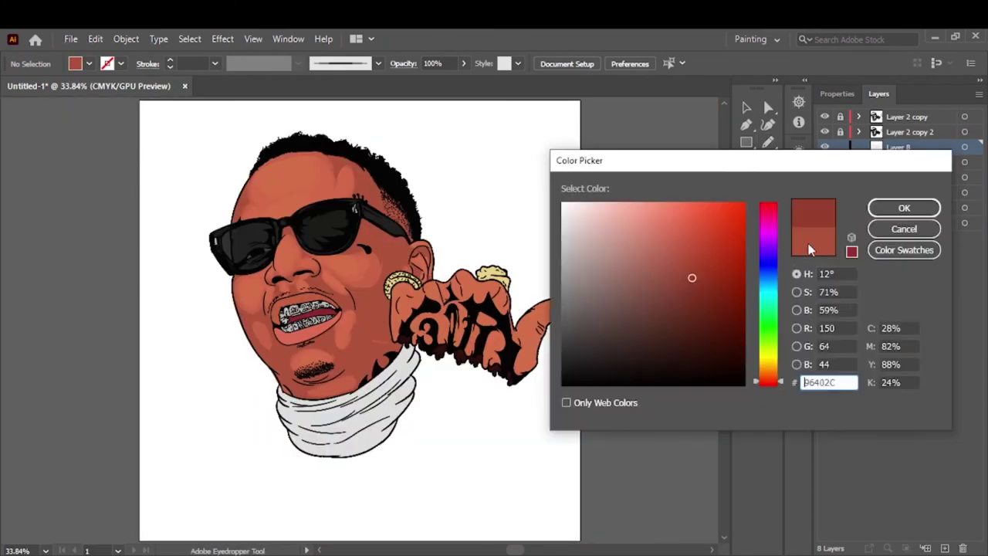
{"action": "left_click", "coordinate": [693, 277]}
{"action": "left_click", "coordinate": [904, 207]}
{"action": "scroll", "coordinate": [302, 267], "scroll_direction": "up", "scroll_amount": 5}
{"action": "scroll", "coordinate": [243, 302], "scroll_direction": "up", "scroll_amount": 3}
{"action": "left_click_drag", "start_coordinate": [243, 302], "coordinate": [332, 247]}
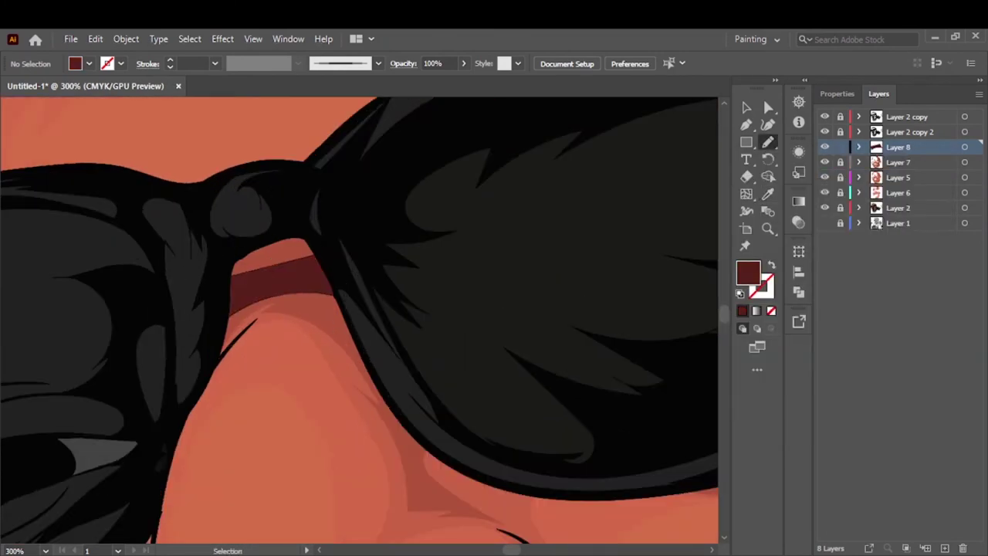
{"action": "scroll", "coordinate": [383, 238], "scroll_direction": "down", "scroll_amount": 3}
{"action": "left_click_drag", "start_coordinate": [460, 238], "coordinate": [461, 239]}
{"action": "left_click_drag", "start_coordinate": [507, 287], "coordinate": [430, 254]}
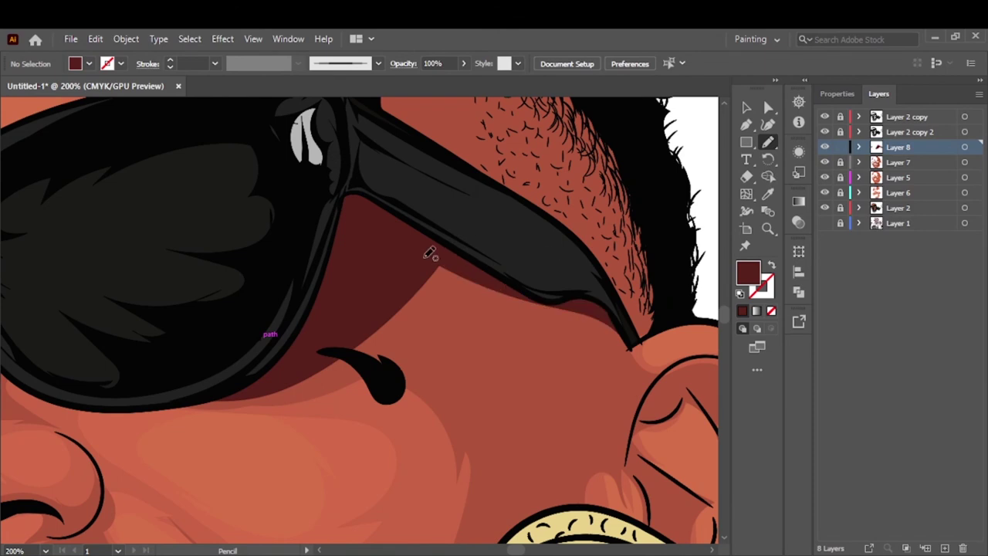
{"action": "left_click_drag", "start_coordinate": [579, 271], "coordinate": [587, 280]}
{"action": "key", "text": "ctrl+0"}
Check shading against the reference photo, sample the skin colour and add Layer 9
{"action": "key", "text": "n"}
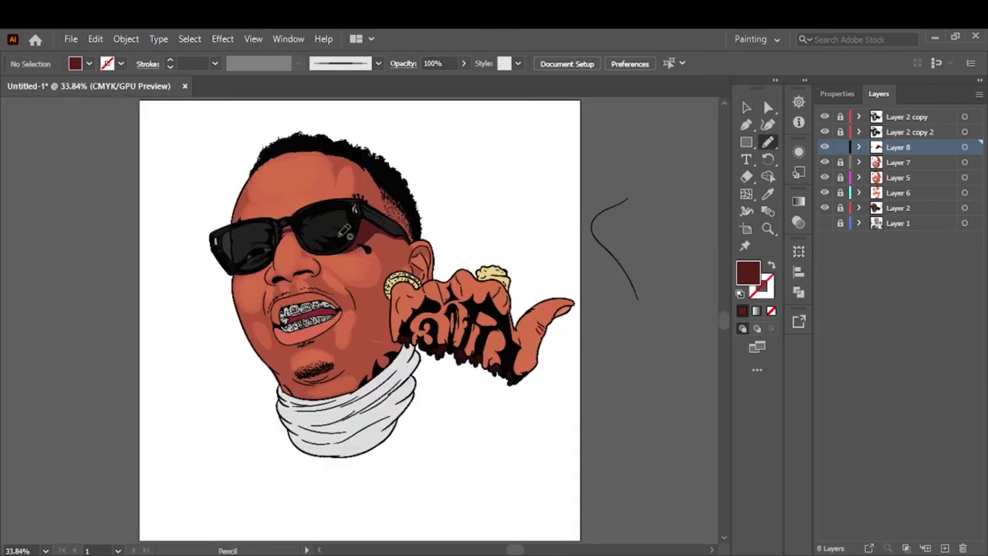
{"action": "left_click", "coordinate": [824, 223]}
{"action": "left_click", "coordinate": [824, 208]}
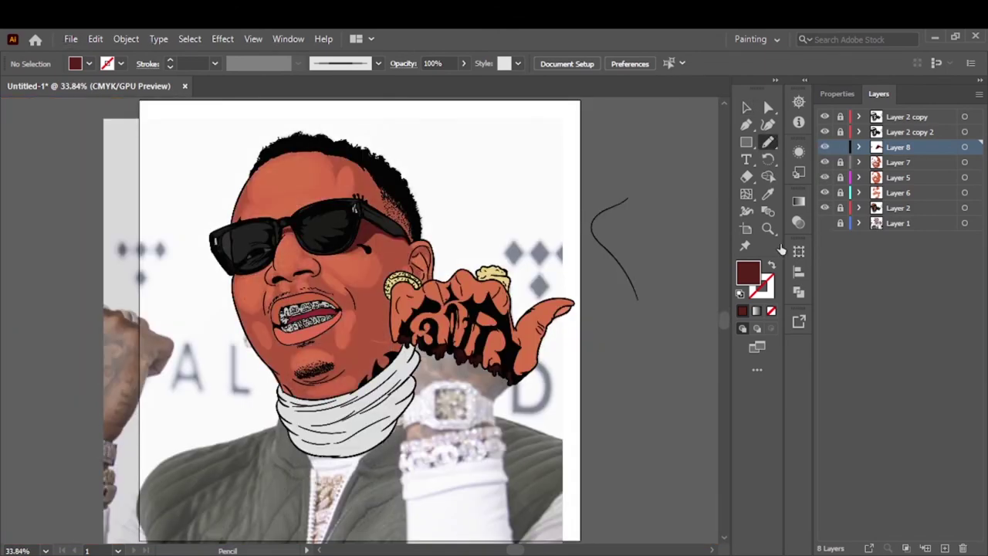
{"action": "left_click", "coordinate": [825, 223]}
{"action": "key", "text": "v"}
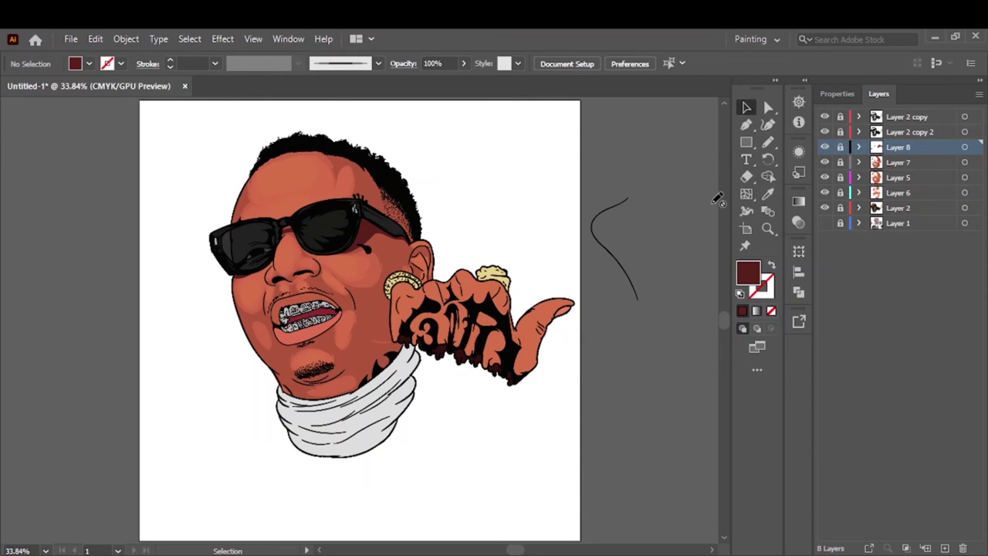
{"action": "key", "text": "i"}
{"action": "left_click", "coordinate": [945, 549]}
{"action": "left_click", "coordinate": [332, 178]}
{"action": "key", "text": "ctrl+1"}
Pencil closed shading shapes inside the ear and along the forehead hairline
{"action": "double_click", "coordinate": [748, 272]}
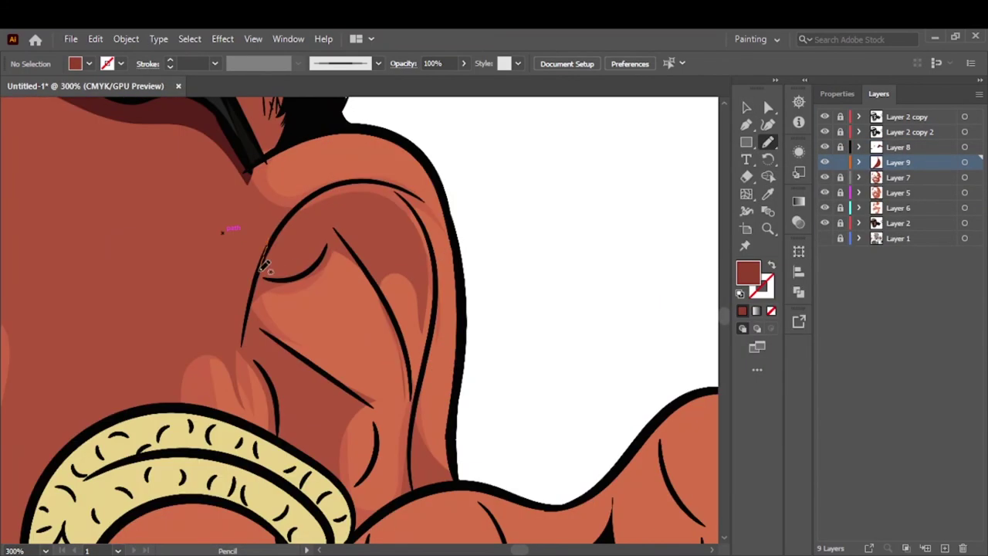
{"action": "left_click_drag", "start_coordinate": [401, 184], "coordinate": [406, 189]}
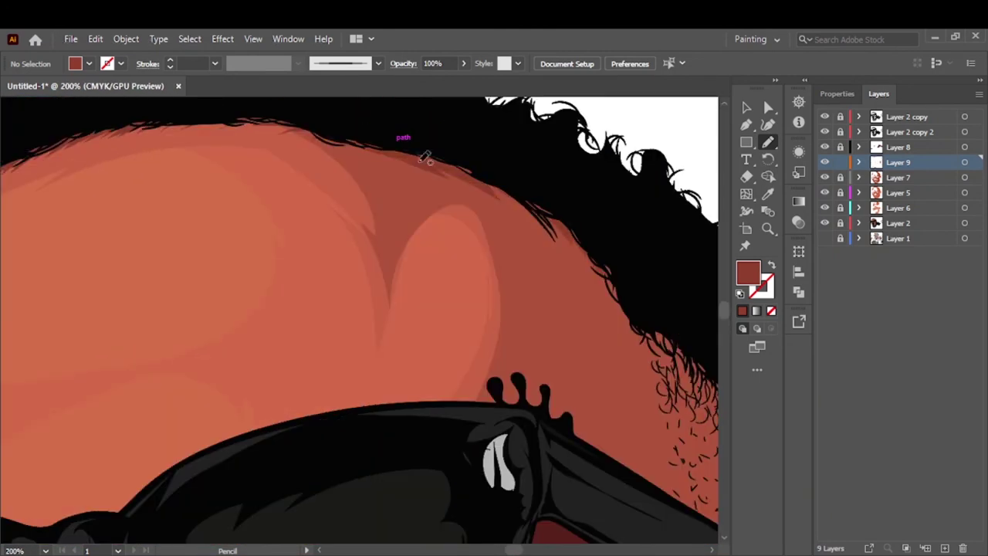
{"action": "left_click_drag", "start_coordinate": [403, 137], "coordinate": [662, 344]}
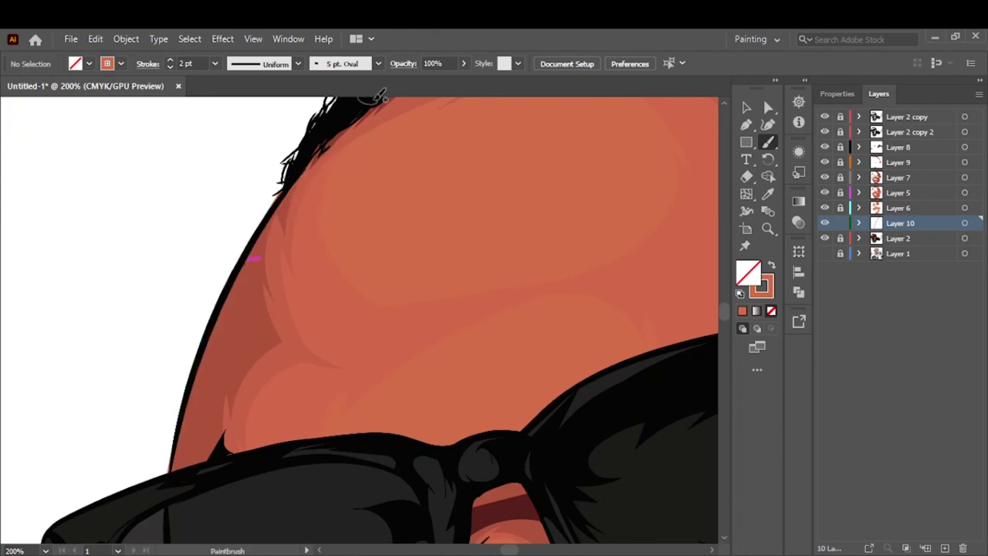
Move Layer 10 beneath Layer 9 and hide the colour layers to check the line art
{"action": "left_click_drag", "start_coordinate": [901, 223], "coordinate": [901, 170]}
{"action": "key", "text": "v"}
{"action": "key", "text": "ctrl+a"}
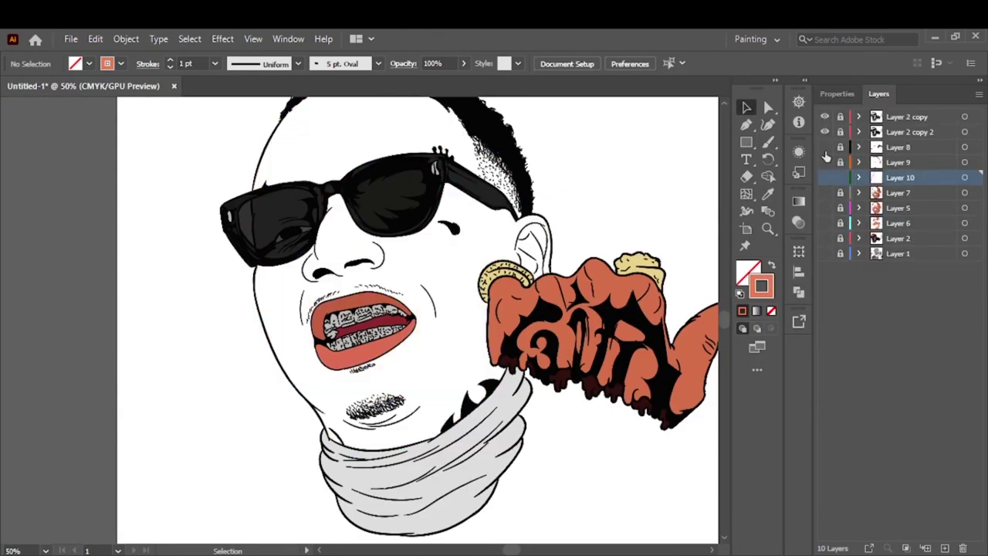
{"action": "left_click_drag", "start_coordinate": [825, 117], "coordinate": [825, 238]}
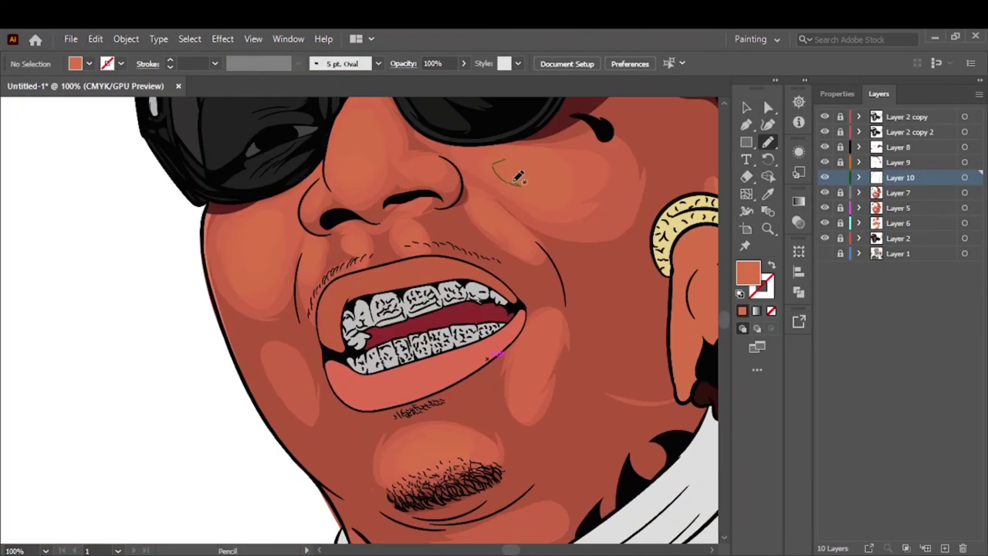
{"action": "scroll", "coordinate": [328, 183], "scroll_direction": "up", "scroll_amount": 5}
Add a new layer and brighten the drawn cheek shape via Edit Colors > Recolor Artwork
{"action": "left_click", "coordinate": [946, 549]}
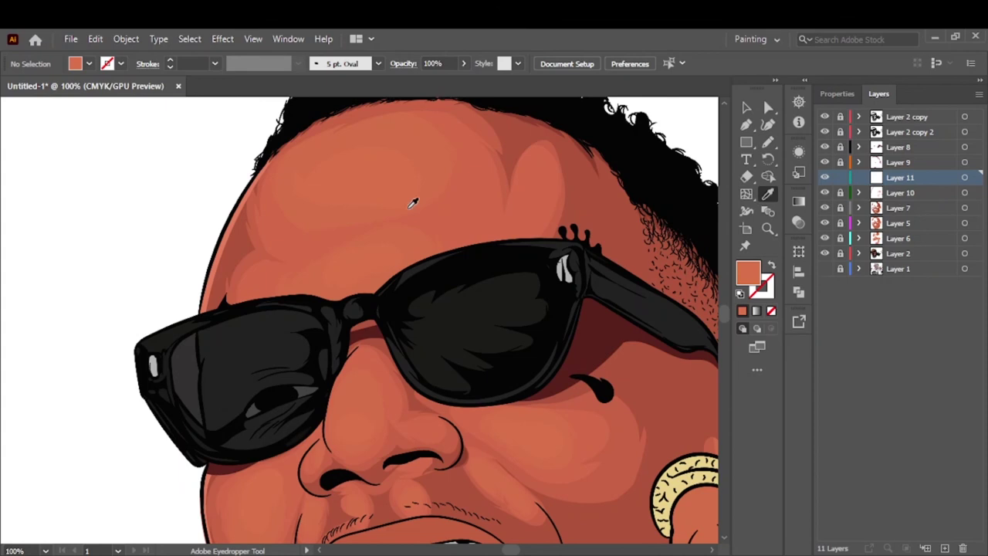
{"action": "key", "text": "v"}
{"action": "left_click", "coordinate": [95, 39]}
{"action": "left_click", "coordinate": [424, 294]}
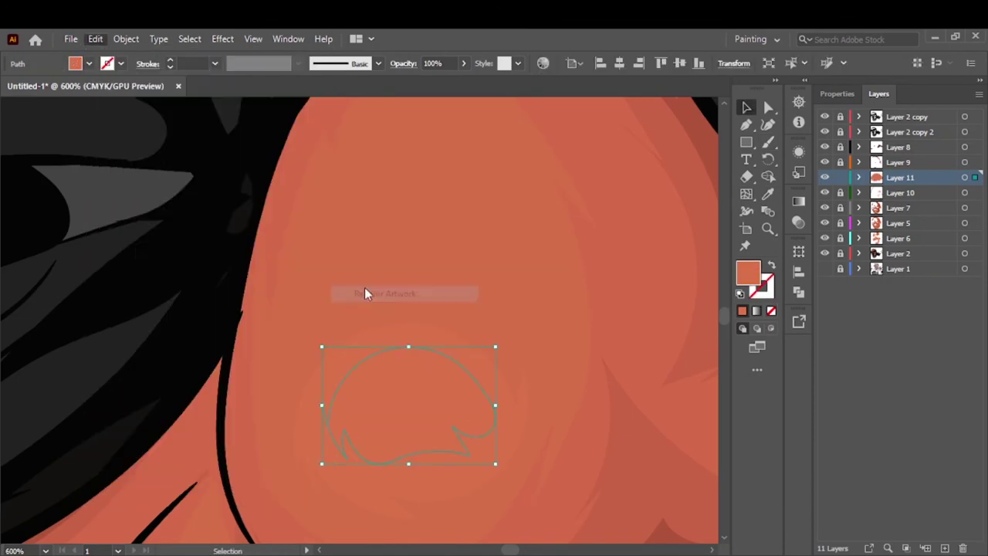
{"action": "left_click_drag", "start_coordinate": [678, 427], "coordinate": [680, 427]}
{"action": "left_click_drag", "start_coordinate": [700, 449], "coordinate": [704, 450]}
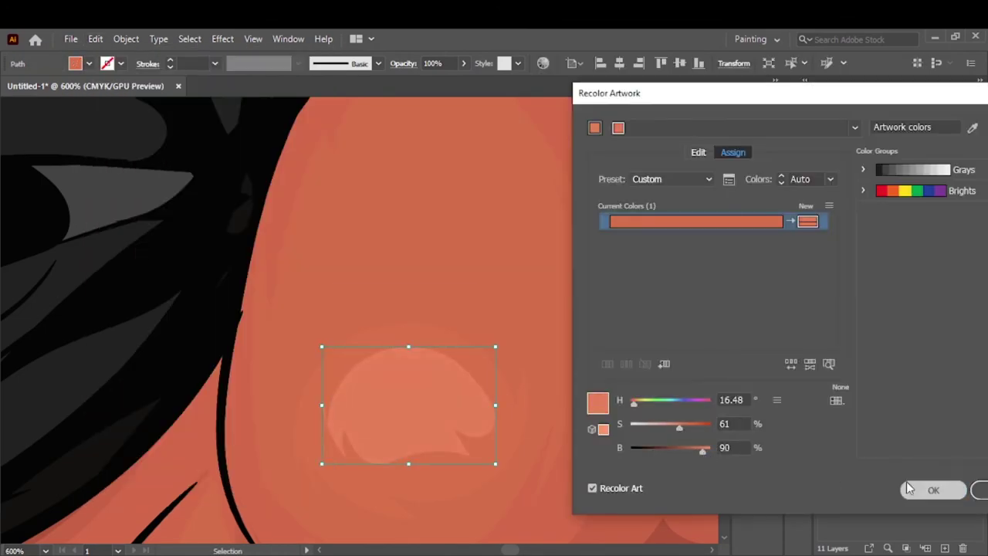
{"action": "left_click", "coordinate": [934, 491]}
{"action": "key", "text": "ctrl+0"}
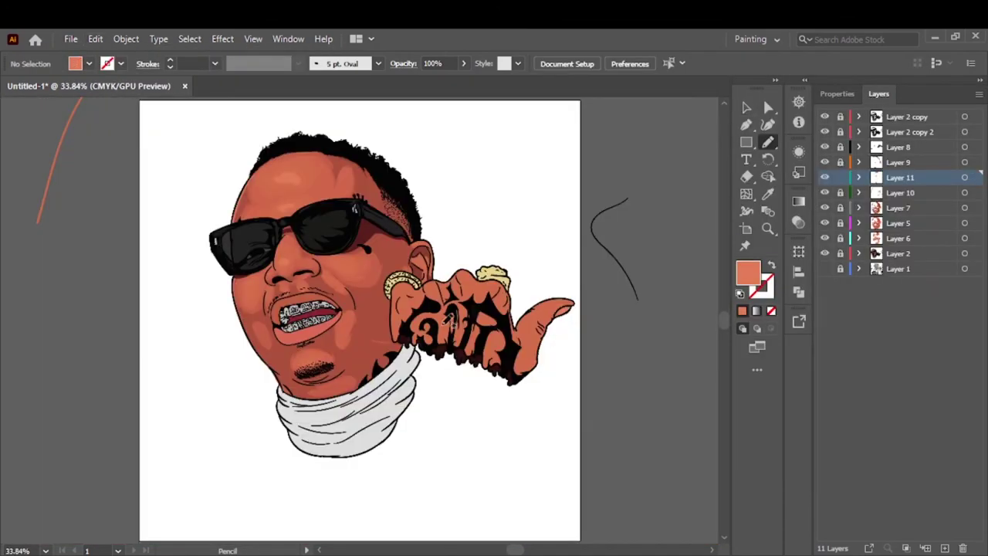
{"action": "scroll", "coordinate": [274, 251], "scroll_direction": "up", "scroll_amount": 10}
Delete the unwanted small path on the cheek
{"action": "key", "text": "i"}
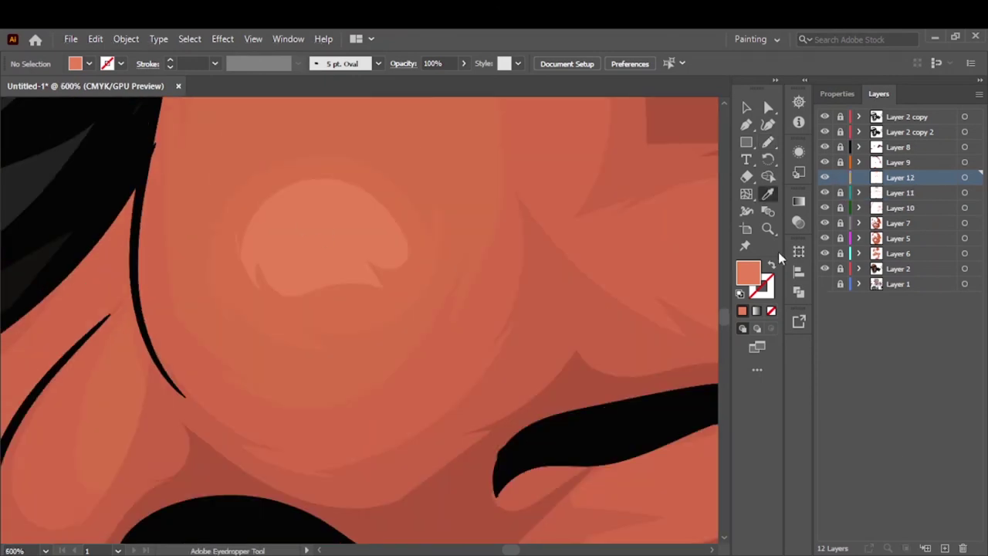
{"action": "double_click", "coordinate": [749, 272]}
{"action": "left_click", "coordinate": [904, 229]}
{"action": "key", "text": "v"}
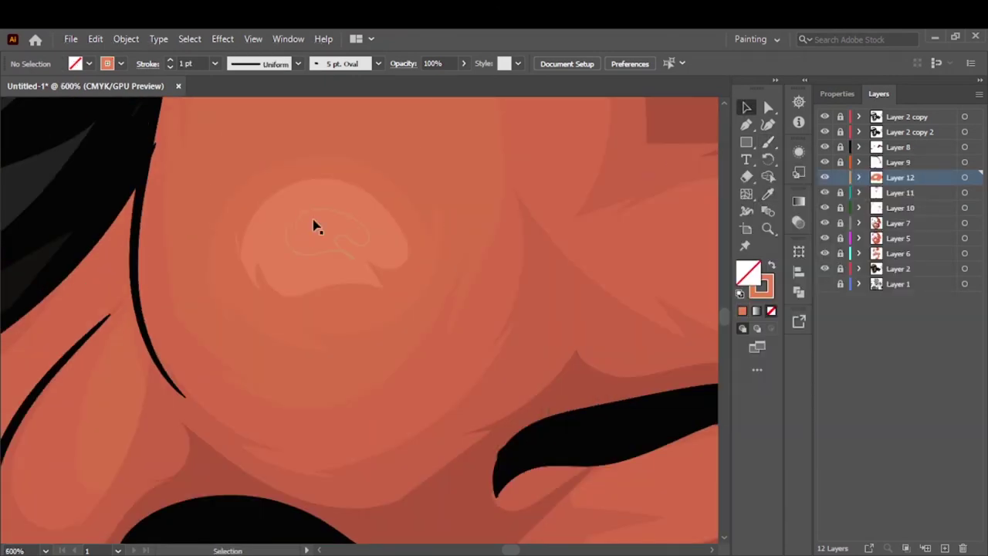
{"action": "left_click", "coordinate": [315, 223]}
{"action": "key", "text": "Delete"}
{"action": "key", "text": "n"}
Select the new cheek highlight shape and apply a lighter recolour to it
{"action": "key", "text": "v"}
{"action": "left_click", "coordinate": [325, 232]}
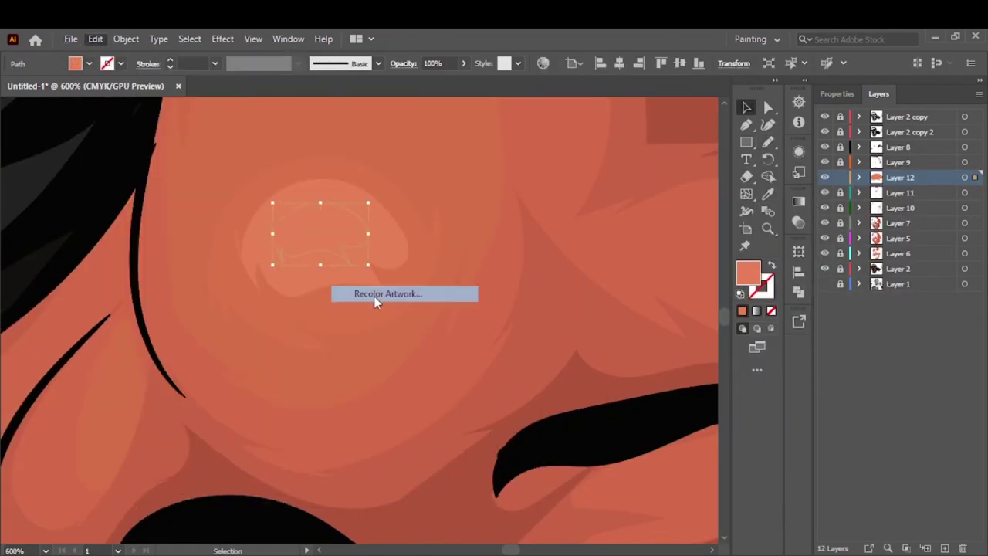
{"action": "left_click", "coordinate": [375, 296]}
{"action": "key", "text": "Escape"}
{"action": "key", "text": "ctrl+0"}
{"action": "left_click", "coordinate": [610, 296]}
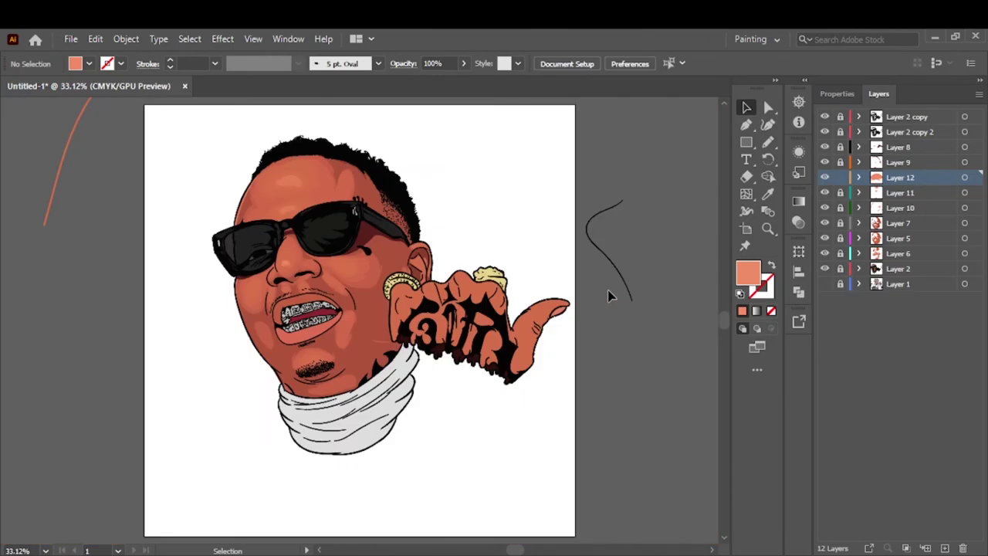
Add Layer 13, hide the face shading layers and Layer 6, and eyedrop a darker red
{"action": "key", "text": "ctrl+l"}
{"action": "left_click_drag", "start_coordinate": [825, 147], "coordinate": [825, 268]}
{"action": "scroll", "coordinate": [628, 198], "scroll_direction": "up", "scroll_amount": 3}
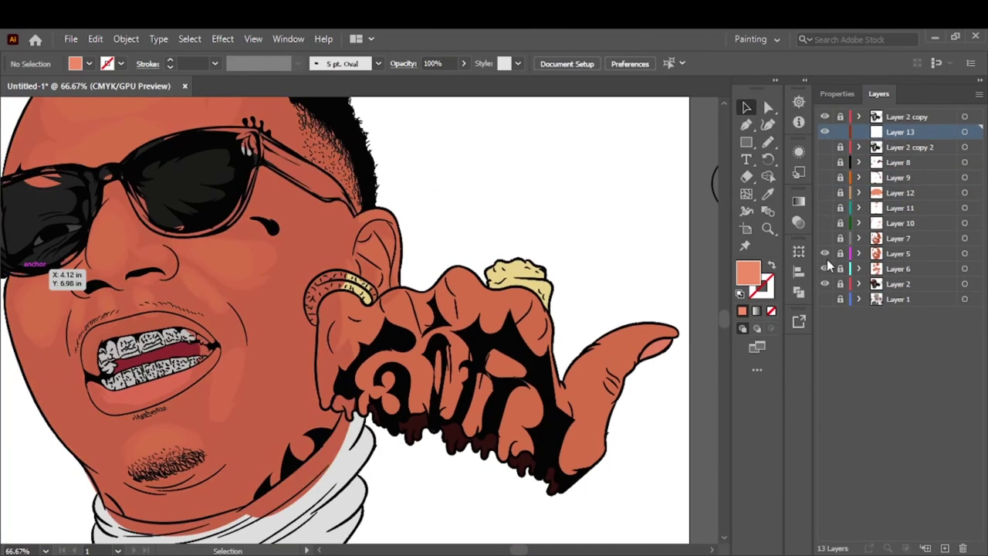
{"action": "left_click", "coordinate": [825, 268]}
{"action": "key", "text": "i"}
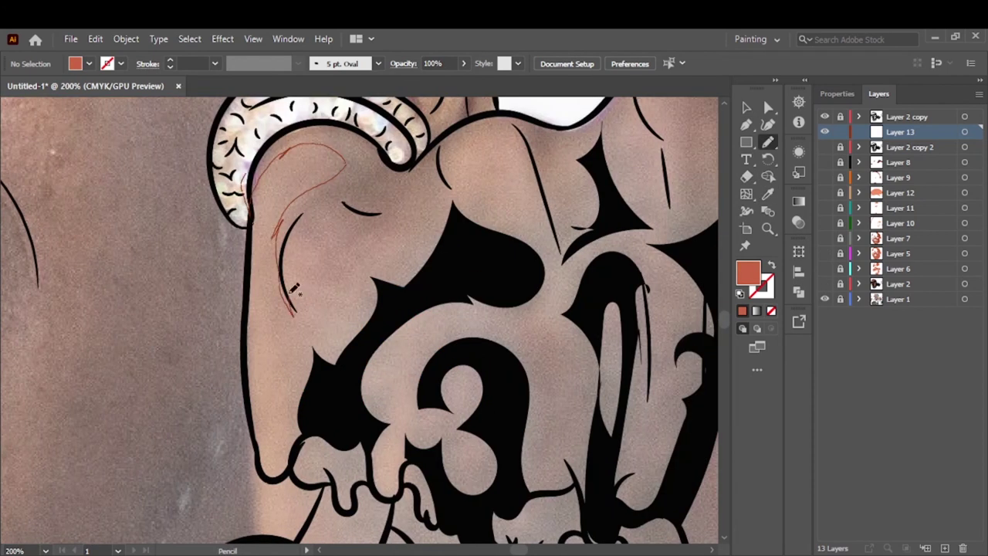
Draw darker red shadow shapes on the upper fist and between the fingers
{"action": "left_click_drag", "start_coordinate": [294, 289], "coordinate": [457, 135]}
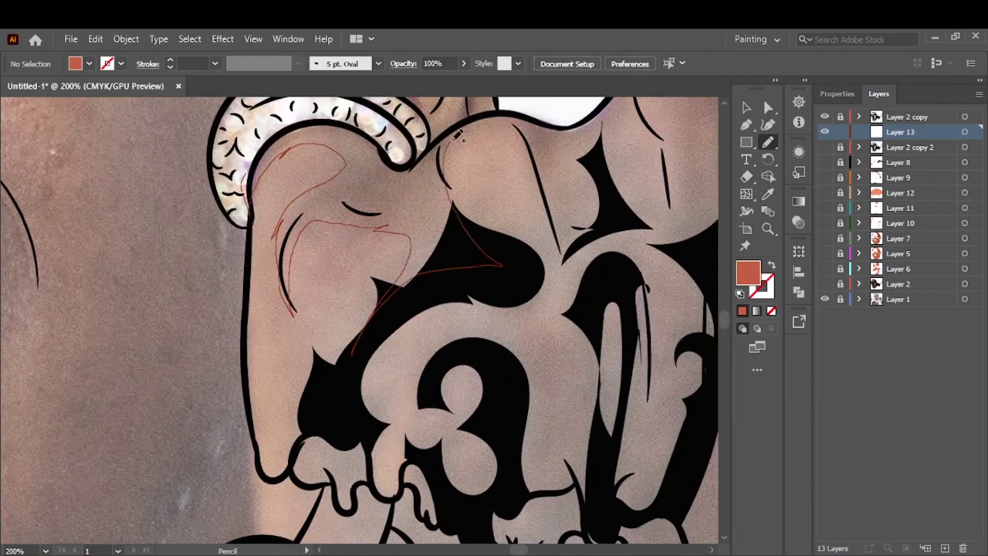
{"action": "left_click_drag", "start_coordinate": [254, 164], "coordinate": [259, 158]}
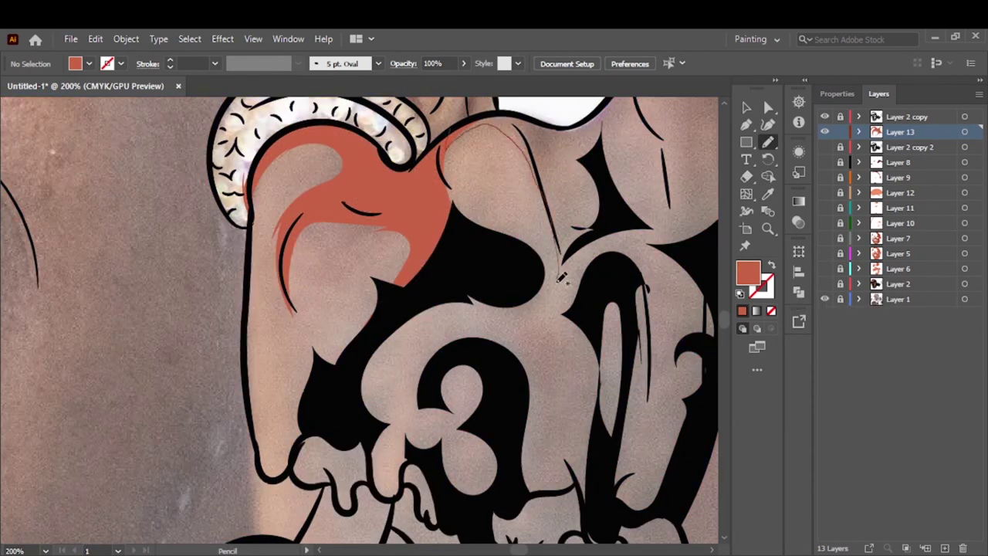
{"action": "left_click_drag", "start_coordinate": [623, 336], "coordinate": [399, 260]}
{"action": "left_click_drag", "start_coordinate": [293, 204], "coordinate": [296, 401]}
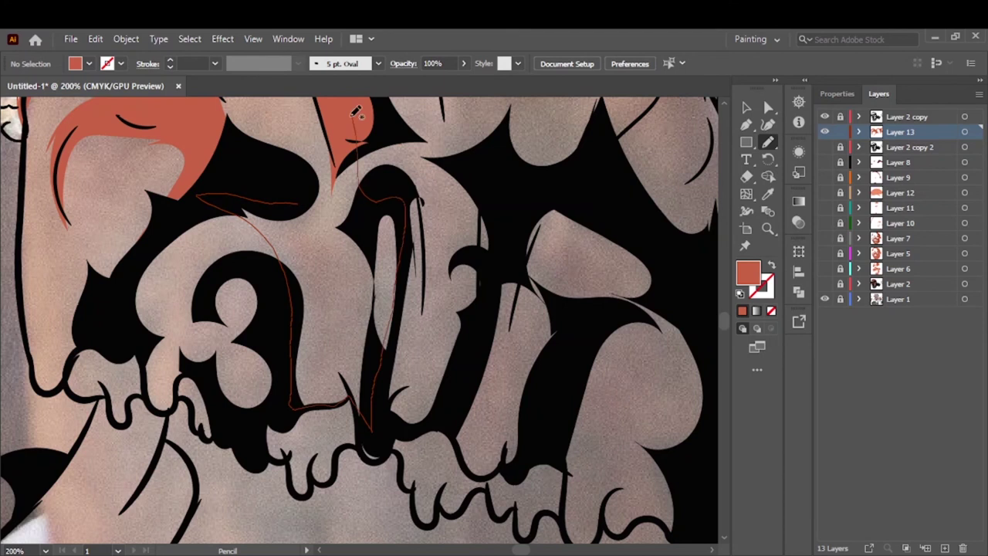
{"action": "left_click_drag", "start_coordinate": [356, 112], "coordinate": [356, 116]}
{"action": "key", "text": "ctrl+minus"}
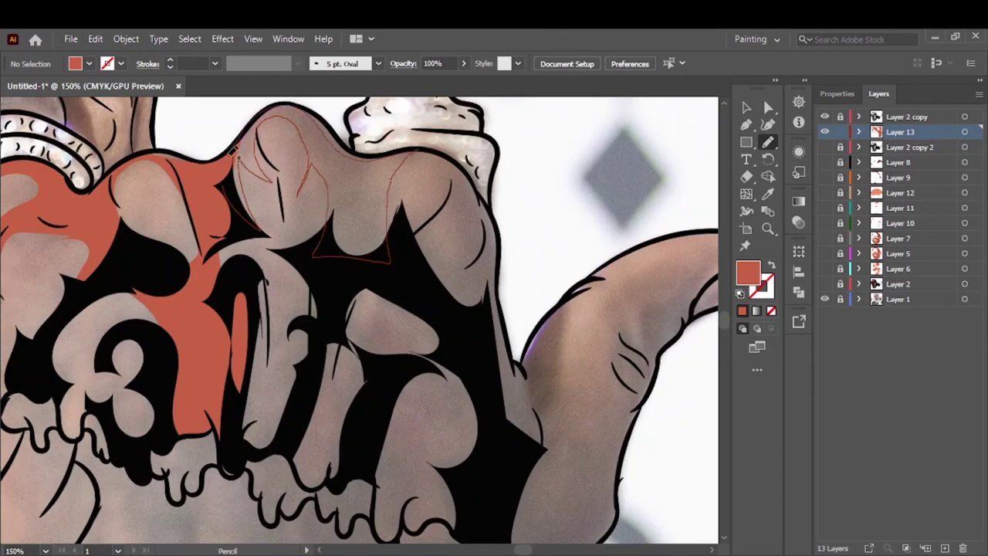
Add red shadows along the top knuckles, the fist's right edge and the thumb base
{"action": "left_click_drag", "start_coordinate": [233, 153], "coordinate": [236, 155]}
{"action": "left_click_drag", "start_coordinate": [444, 147], "coordinate": [440, 151]}
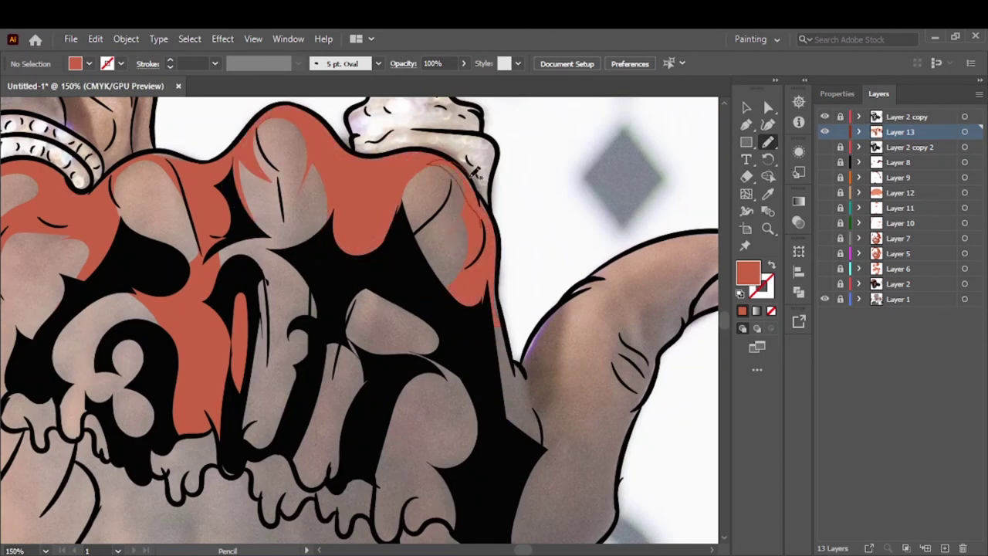
{"action": "left_click_drag", "start_coordinate": [475, 317], "coordinate": [548, 417]}
{"action": "left_click_drag", "start_coordinate": [594, 277], "coordinate": [502, 325]}
{"action": "scroll", "coordinate": [446, 184], "scroll_direction": "down", "scroll_amount": 3}
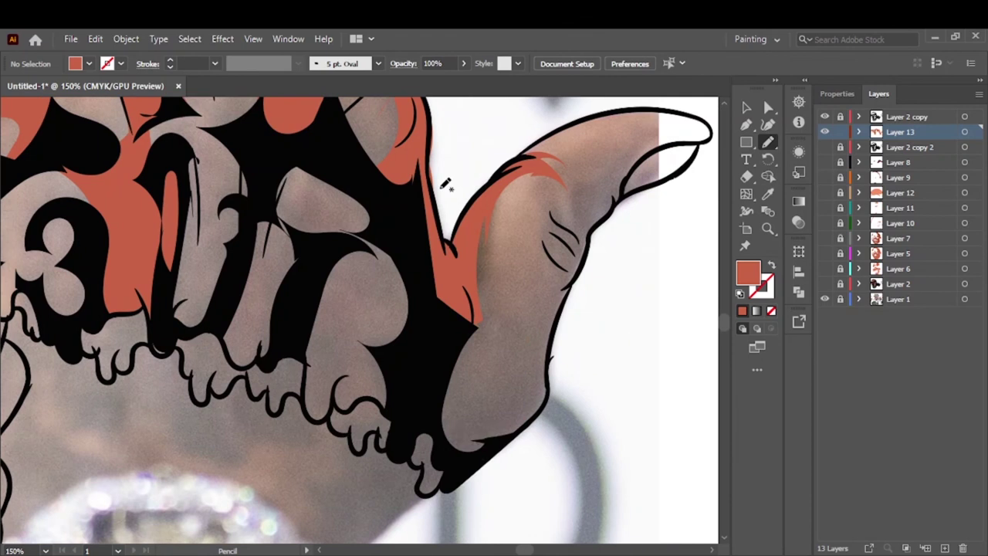
{"action": "left_click_drag", "start_coordinate": [449, 398], "coordinate": [488, 449]}
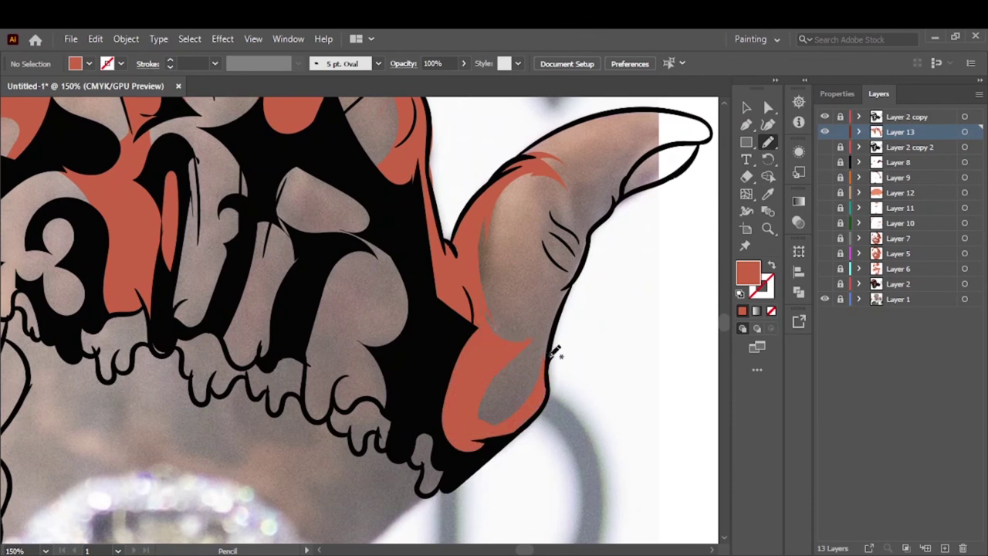
{"action": "left_click_drag", "start_coordinate": [641, 160], "coordinate": [635, 165]}
{"action": "key", "text": "ctrl+0"}
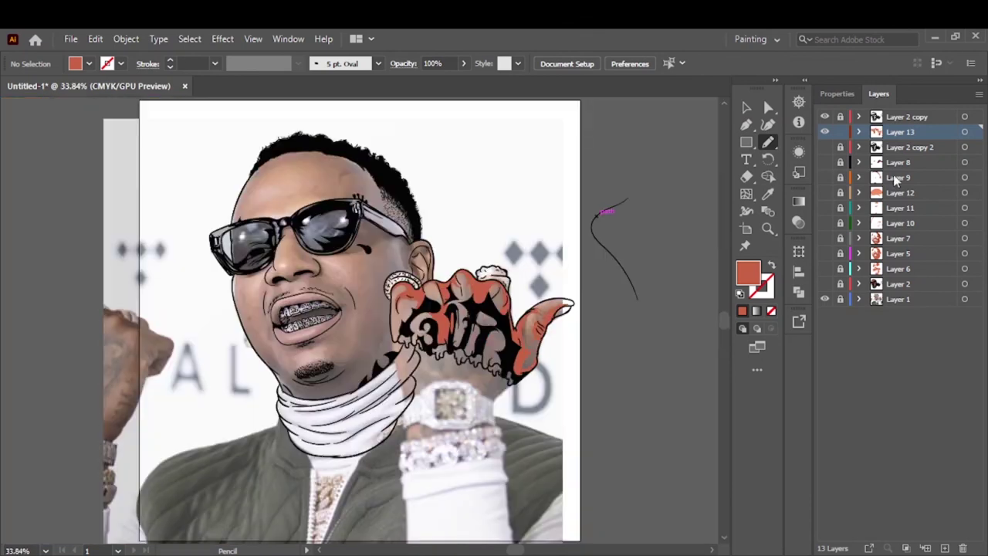
Show Layer 2 again and add darker shades over the fingers and top of the fist
{"action": "left_click", "coordinate": [824, 284]}
{"action": "left_click", "coordinate": [825, 254]}
{"action": "left_click", "coordinate": [825, 253]}
{"action": "scroll", "coordinate": [538, 303], "scroll_direction": "up", "scroll_amount": 5}
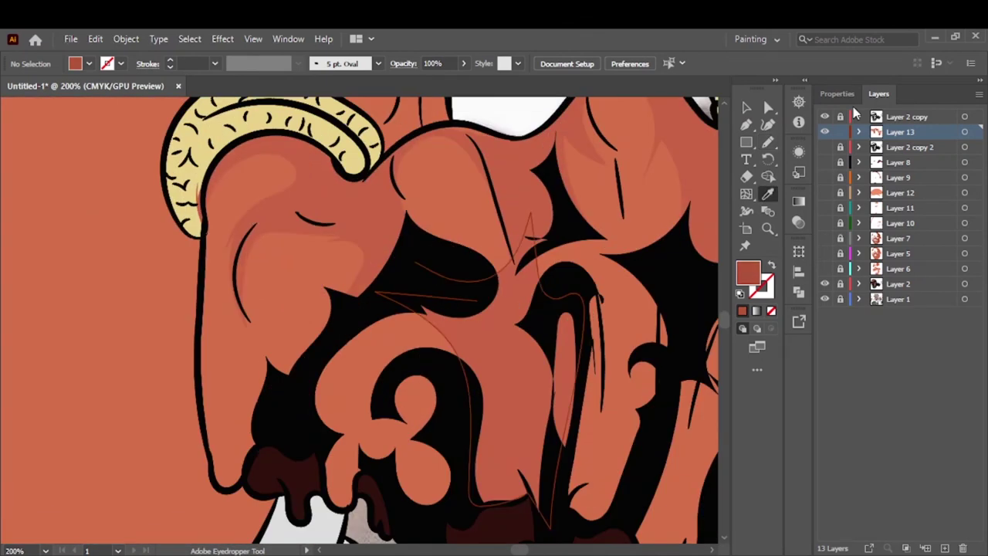
{"action": "left_click_drag", "start_coordinate": [368, 178], "coordinate": [365, 176]}
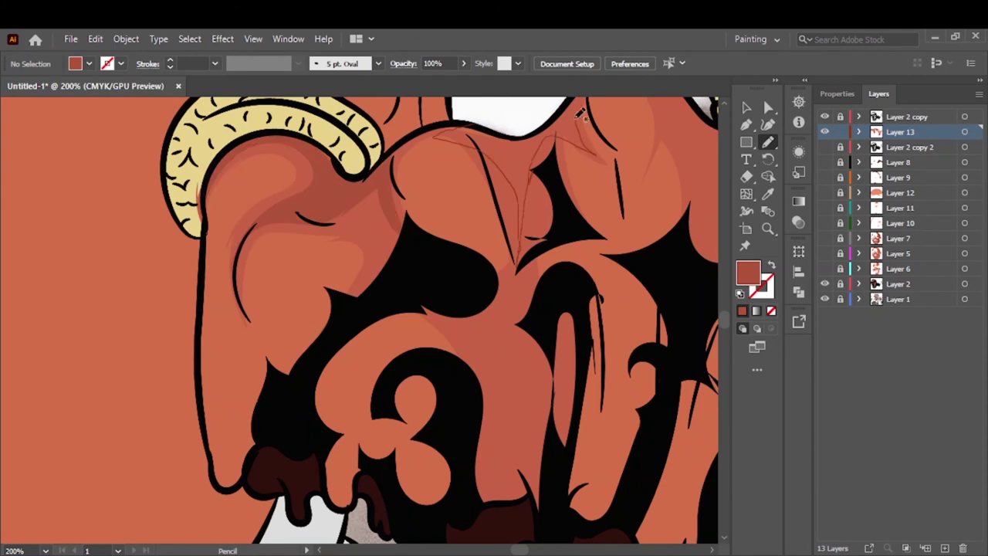
{"action": "left_click_drag", "start_coordinate": [581, 114], "coordinate": [579, 116]}
{"action": "mouse_move", "coordinate": [523, 495]}
{"action": "left_mouse_down"}
{"action": "mouse_move", "coordinate": [337, 403]}
{"action": "mouse_move", "coordinate": [242, 214]}
{"action": "left_mouse_up"}
Add more shading between the knuckles and a strip along the hand's right edge
{"action": "scroll", "coordinate": [243, 214], "scroll_direction": "down", "scroll_amount": 5}
{"action": "scroll", "coordinate": [68, 157], "scroll_direction": "up", "scroll_amount": 4}
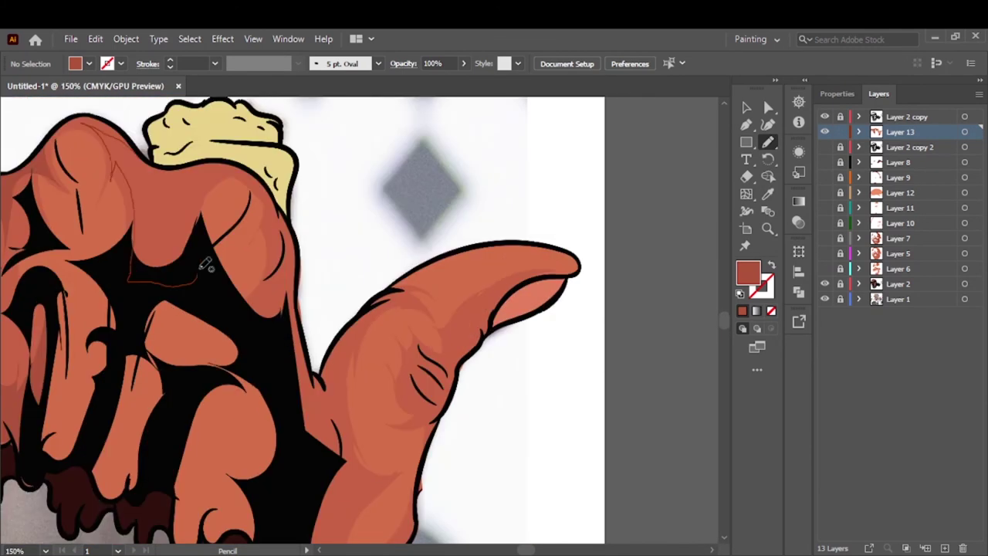
{"action": "left_click_drag", "start_coordinate": [206, 264], "coordinate": [205, 259]}
{"action": "mouse_move", "coordinate": [255, 169]}
{"action": "left_mouse_down"}
{"action": "mouse_move", "coordinate": [311, 349]}
{"action": "mouse_move", "coordinate": [438, 297]}
{"action": "left_mouse_up"}
{"action": "scroll", "coordinate": [438, 297], "scroll_direction": "down", "scroll_amount": 3}
{"action": "left_click_drag", "start_coordinate": [324, 354], "coordinate": [351, 473]}
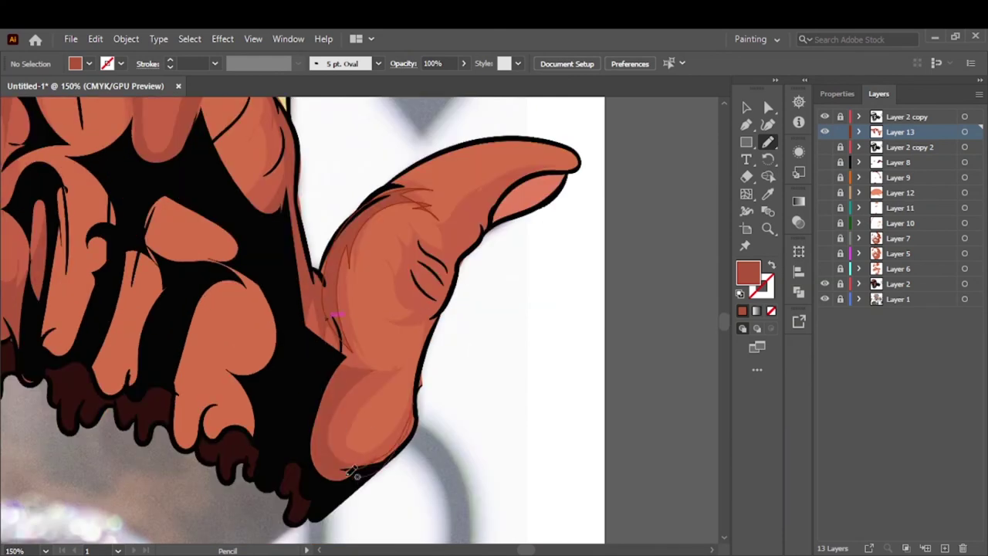
{"action": "key", "text": "ctrl+0"}
Draw grey shading under the chin and along the scarf's left side and lower fold
{"action": "left_click", "coordinate": [825, 299]}
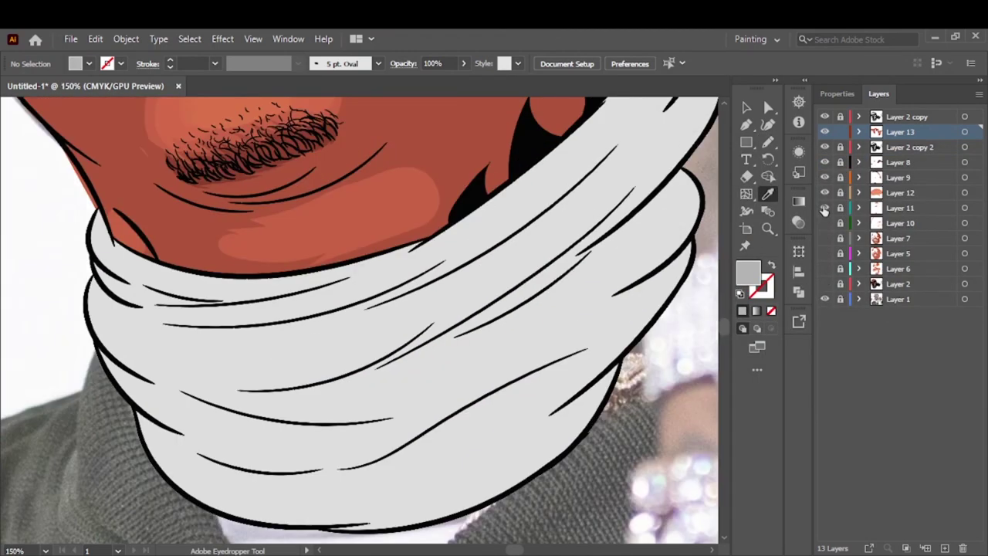
{"action": "left_click_drag", "start_coordinate": [825, 210], "coordinate": [825, 146]}
{"action": "key", "text": "n"}
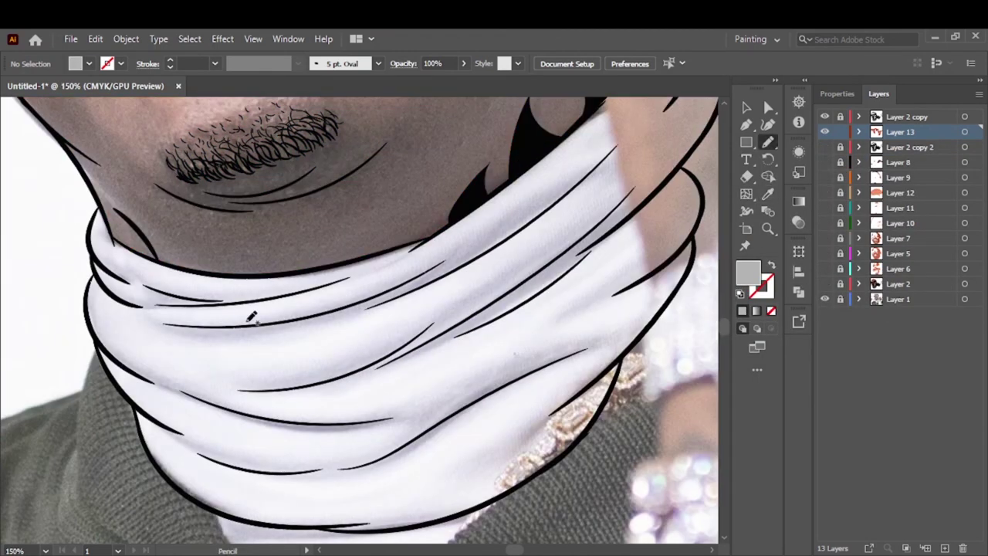
{"action": "left_click_drag", "start_coordinate": [308, 285], "coordinate": [178, 305]}
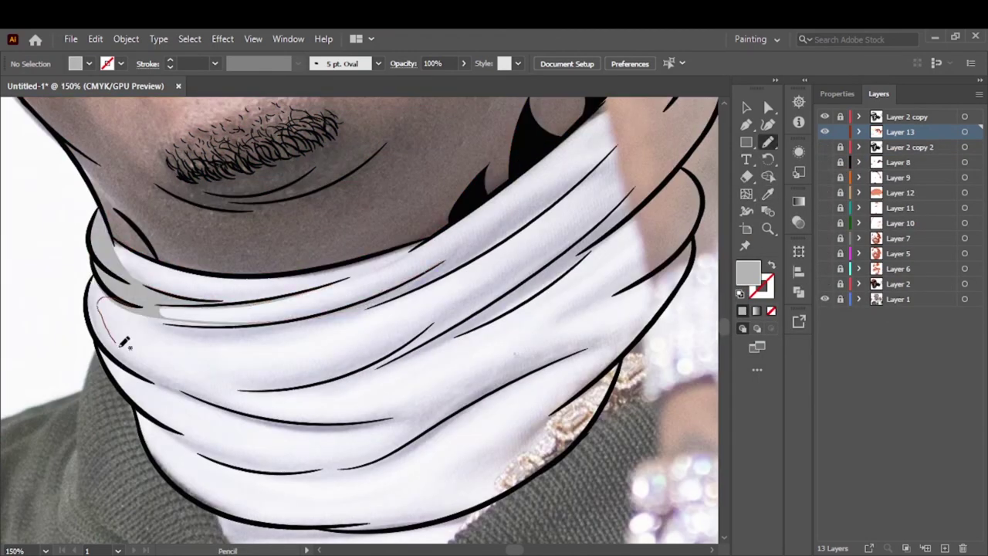
{"action": "left_click_drag", "start_coordinate": [121, 344], "coordinate": [230, 332]}
{"action": "left_click_drag", "start_coordinate": [309, 469], "coordinate": [249, 461]}
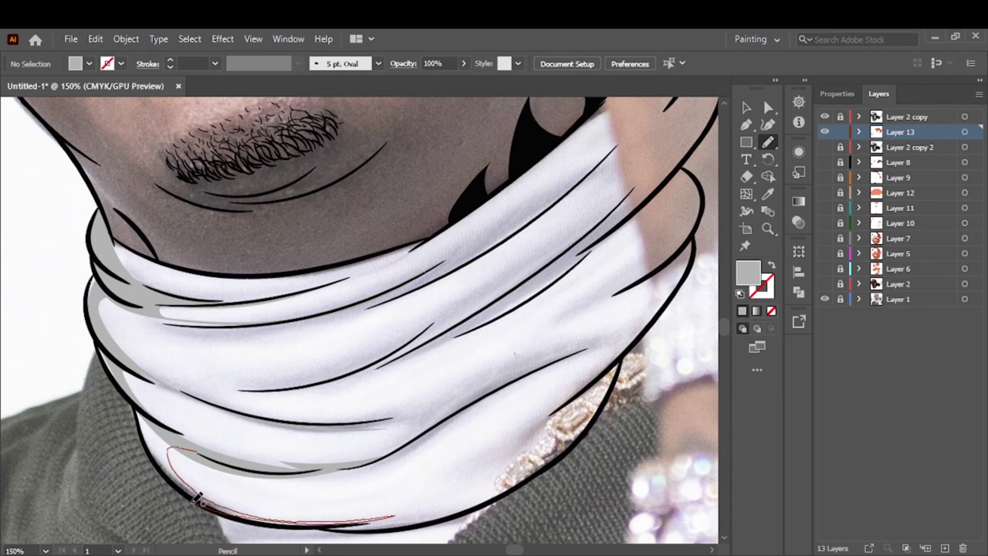
{"action": "left_click_drag", "start_coordinate": [197, 498], "coordinate": [363, 467]}
Shade the scarf's right side and upper folds in grey, adjusting the fill colour
{"action": "left_click_drag", "start_coordinate": [587, 417], "coordinate": [687, 199]}
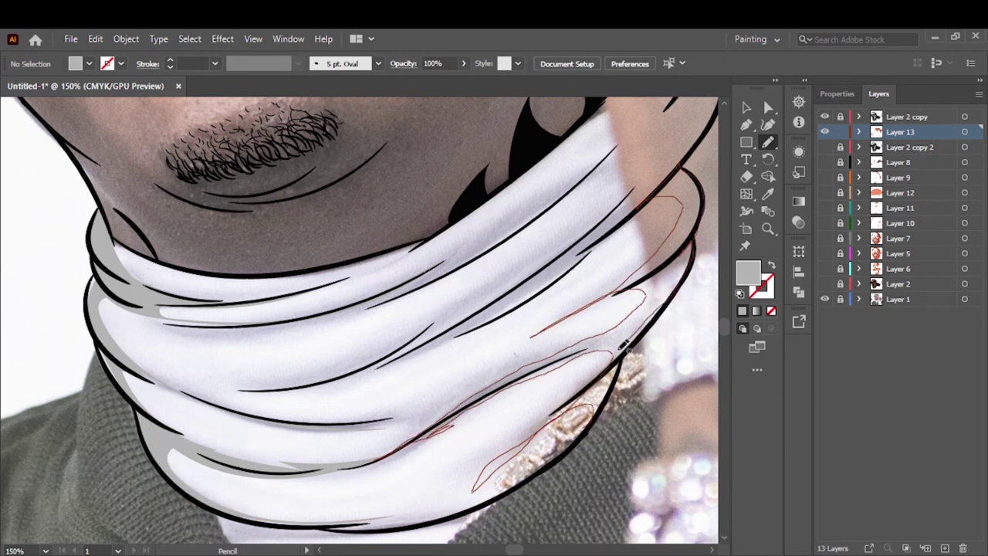
{"action": "left_click_drag", "start_coordinate": [624, 345], "coordinate": [610, 355]}
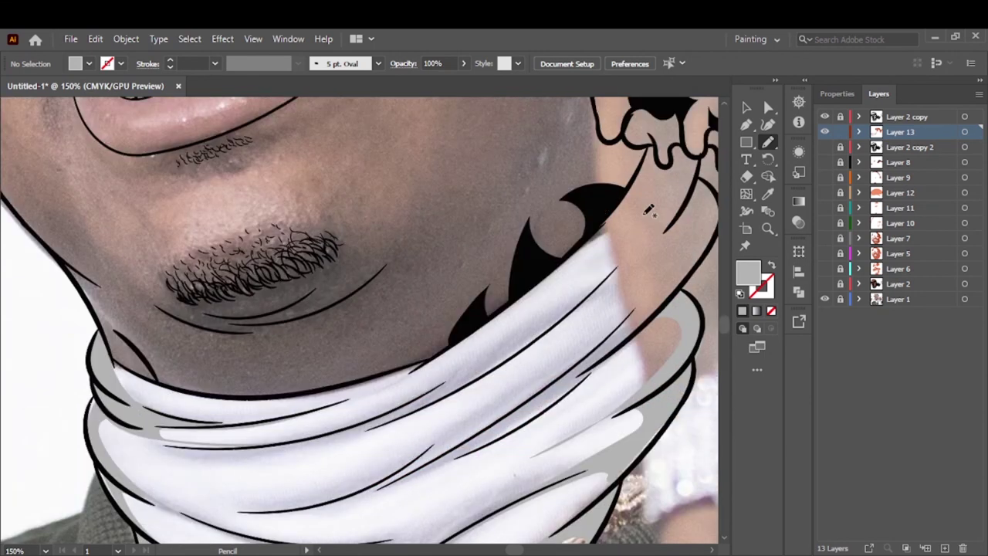
{"action": "scroll", "coordinate": [386, 348], "scroll_direction": "up", "scroll_amount": 3}
{"action": "mouse_move", "coordinate": [182, 421]}
{"action": "left_mouse_down"}
{"action": "mouse_move", "coordinate": [326, 438]}
{"action": "mouse_move", "coordinate": [166, 434]}
{"action": "left_mouse_up"}
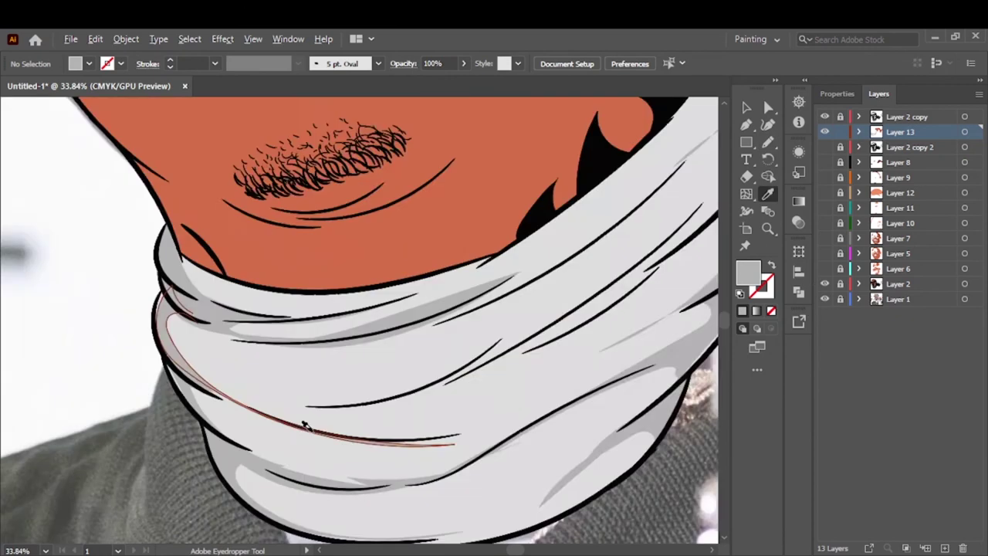
{"action": "double_click", "coordinate": [747, 271]}
{"action": "key", "text": "Return"}
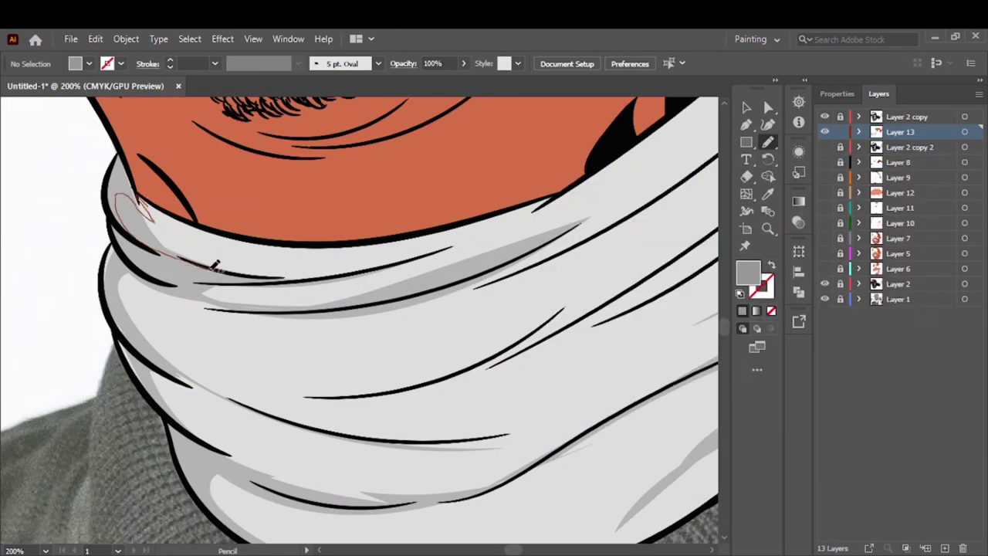
{"action": "left_click_drag", "start_coordinate": [184, 360], "coordinate": [185, 378]}
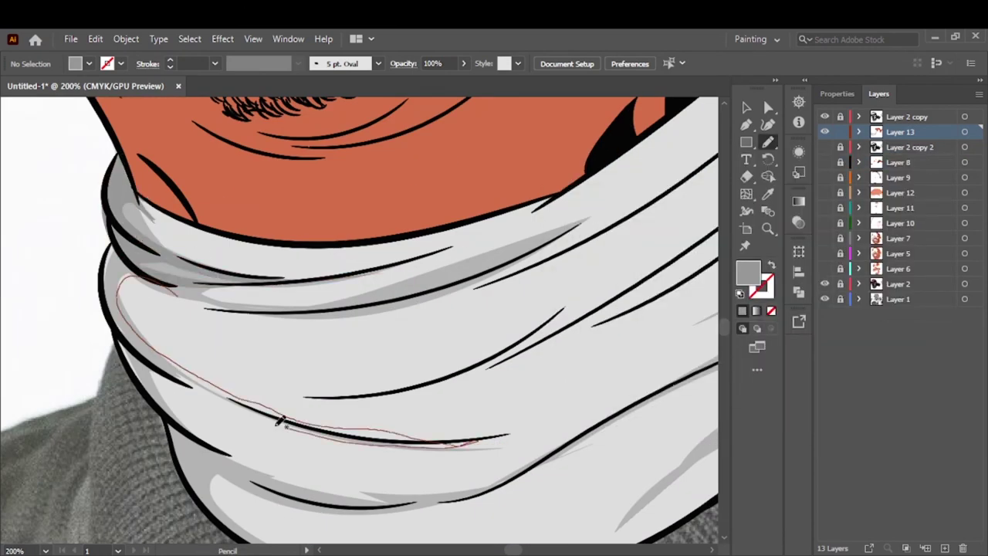
{"action": "left_click_drag", "start_coordinate": [500, 264], "coordinate": [549, 244]}
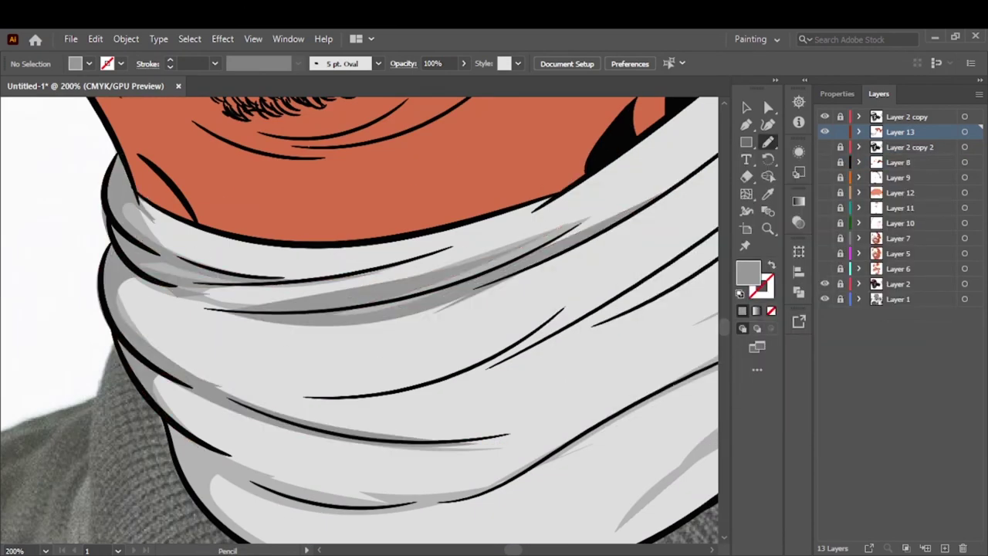
{"action": "key", "text": "ctrl+0"}
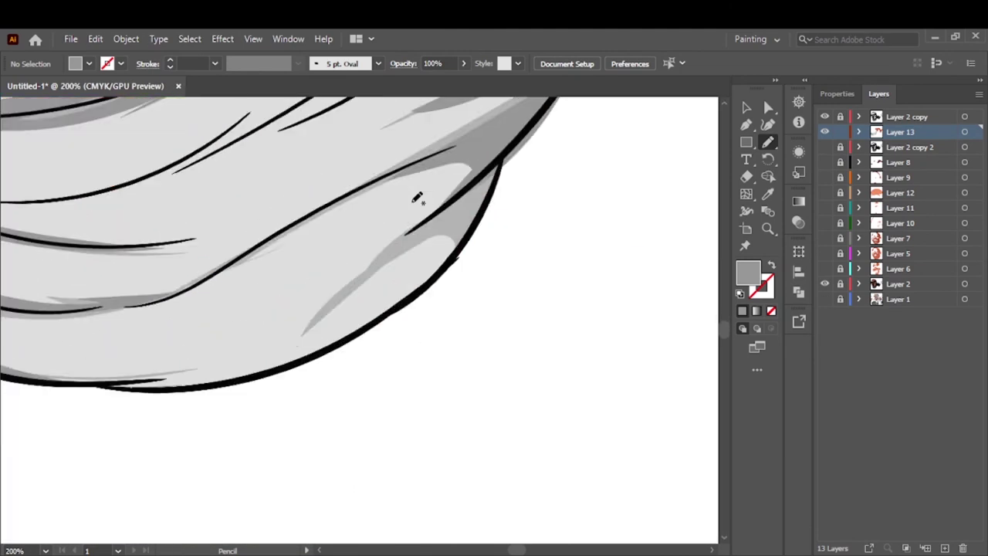
{"action": "key", "text": "ctrl+0"}
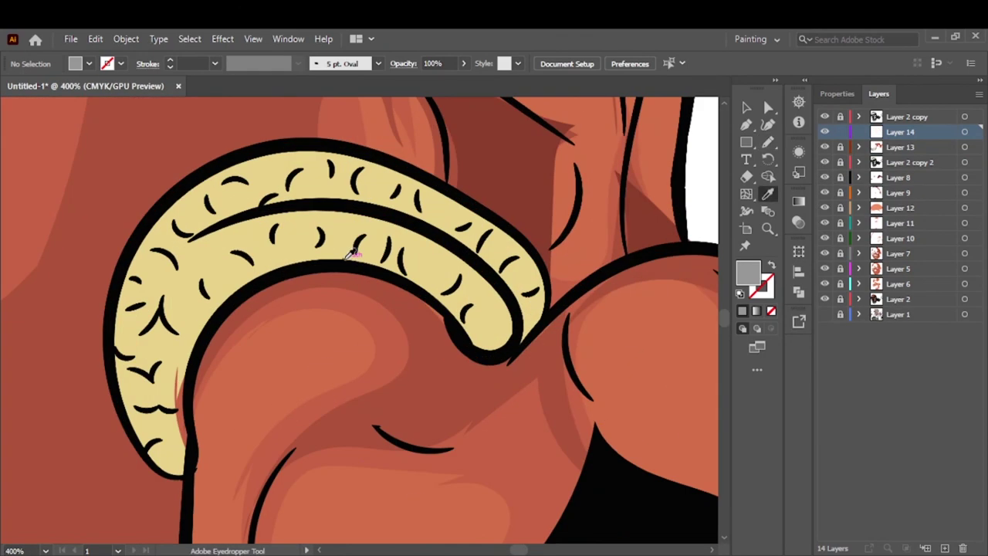
Eyedrop the ear ring's yellow, darken it, and draw a shading shape on the ring
{"action": "left_click", "coordinate": [351, 253]}
{"action": "double_click", "coordinate": [748, 272]}
{"action": "left_click", "coordinate": [905, 208]}
{"action": "key", "text": "n"}
{"action": "left_click_drag", "start_coordinate": [185, 389], "coordinate": [155, 357]}
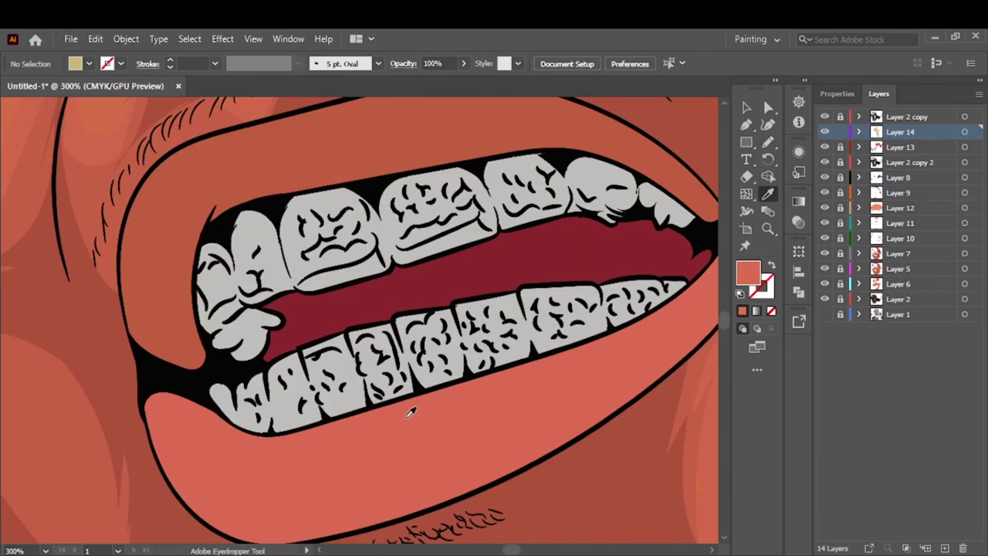
Sample the lip colour and draw a darker red shading stroke on the lower lip
{"action": "left_click", "coordinate": [895, 208]}
{"action": "key", "text": "n"}
{"action": "left_click_drag", "start_coordinate": [160, 380], "coordinate": [262, 440]}
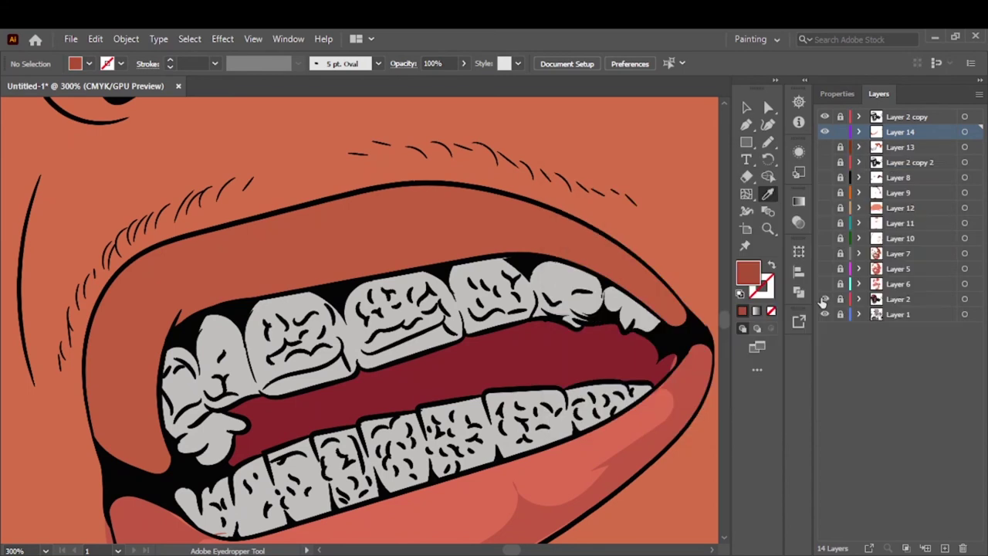
{"action": "left_click", "coordinate": [825, 299]}
{"action": "key", "text": "n"}
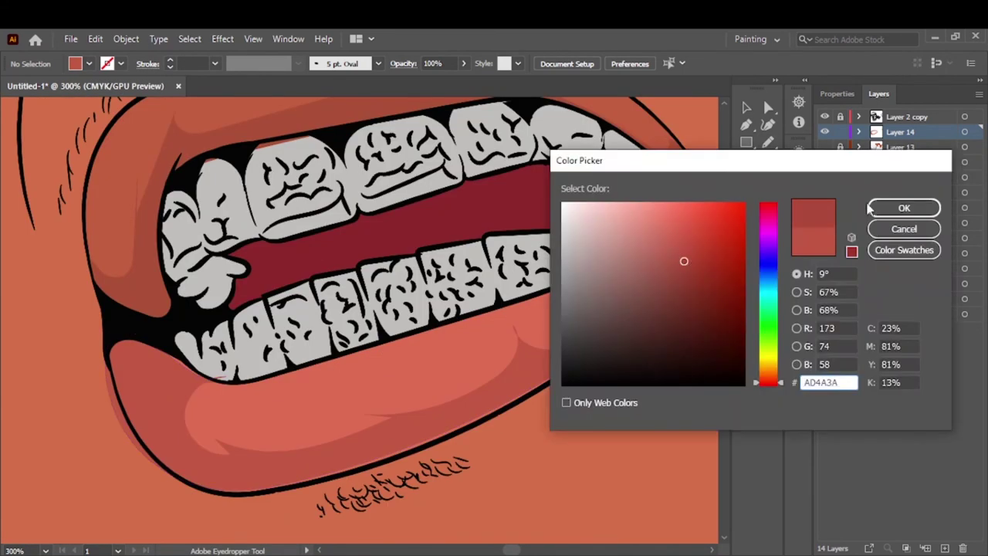
{"action": "left_click", "coordinate": [871, 207]}
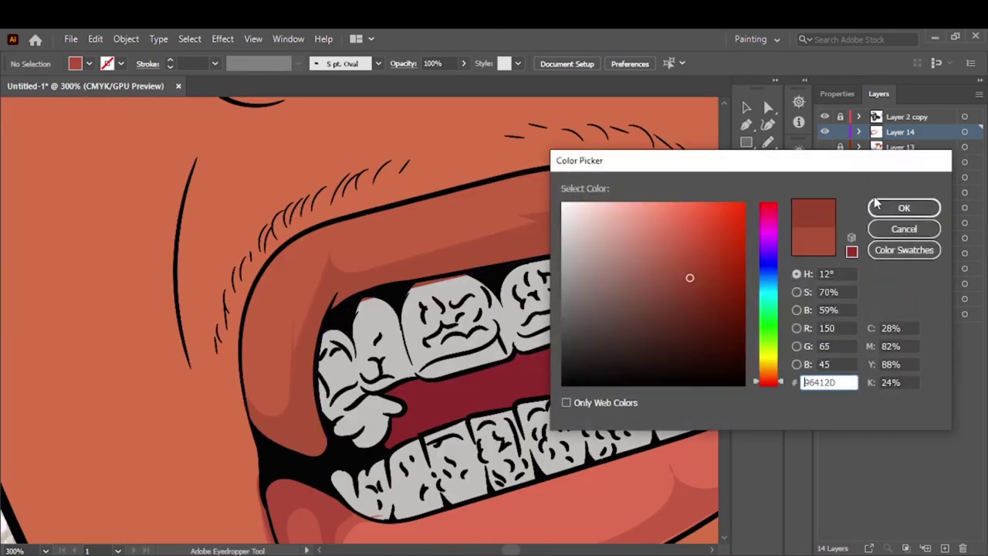
{"action": "left_click", "coordinate": [875, 202]}
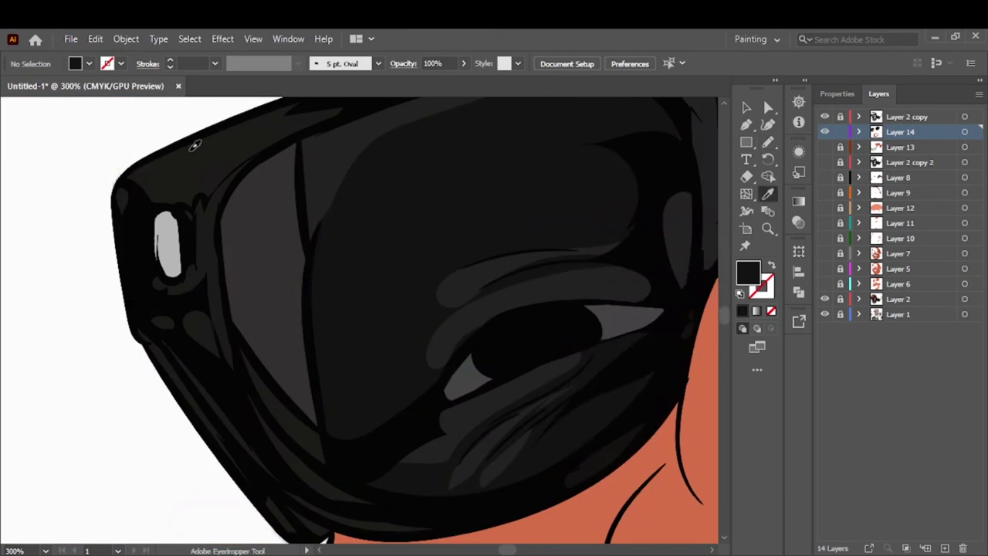
Eyedrop the glasses' black and draw highlight shapes on the frame arm, bridge and both lenses
{"action": "left_click", "coordinate": [905, 207]}
{"action": "left_click_drag", "start_coordinate": [198, 199], "coordinate": [139, 197]}
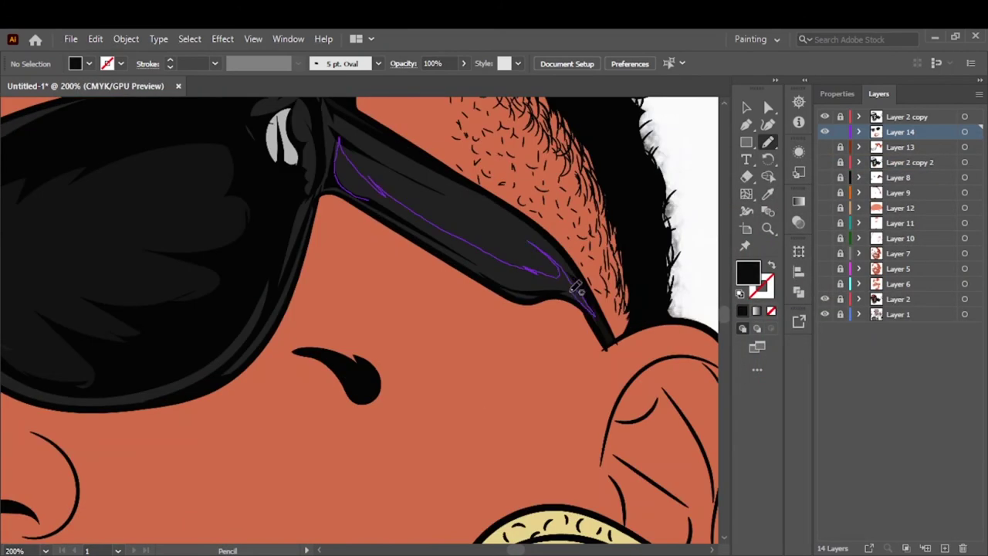
{"action": "left_click_drag", "start_coordinate": [578, 290], "coordinate": [560, 270]}
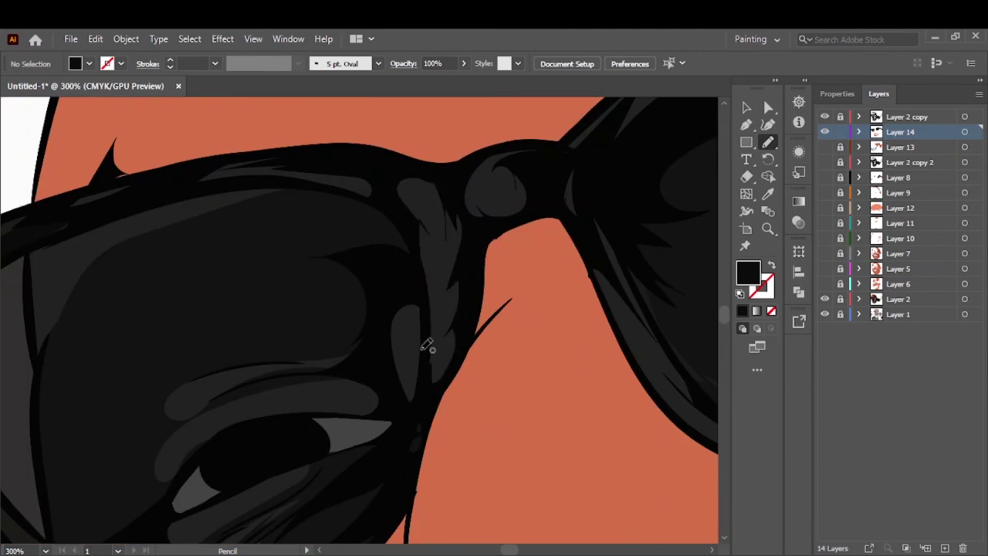
{"action": "left_click_drag", "start_coordinate": [474, 251], "coordinate": [545, 200]}
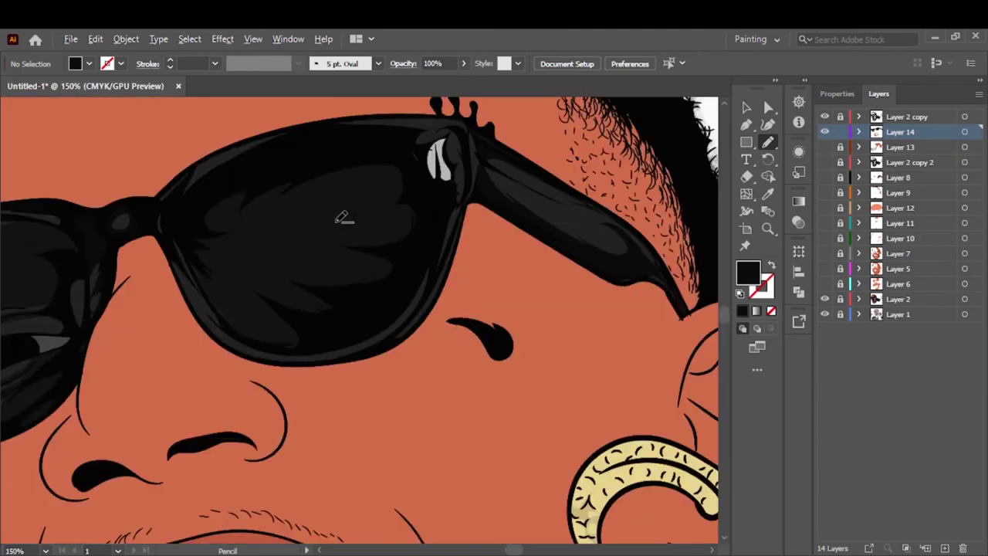
{"action": "left_click_drag", "start_coordinate": [289, 309], "coordinate": [208, 281]}
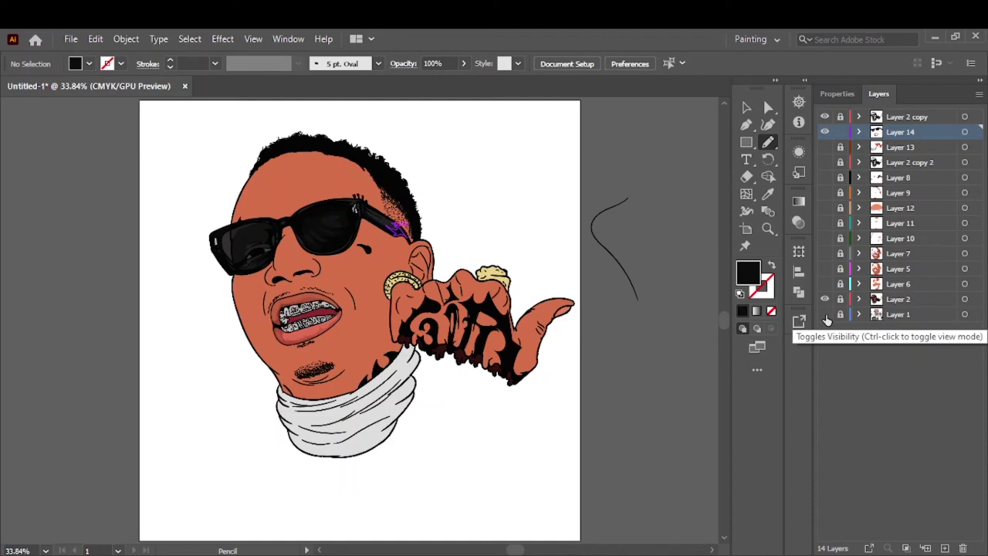
{"action": "left_click", "coordinate": [825, 314]}
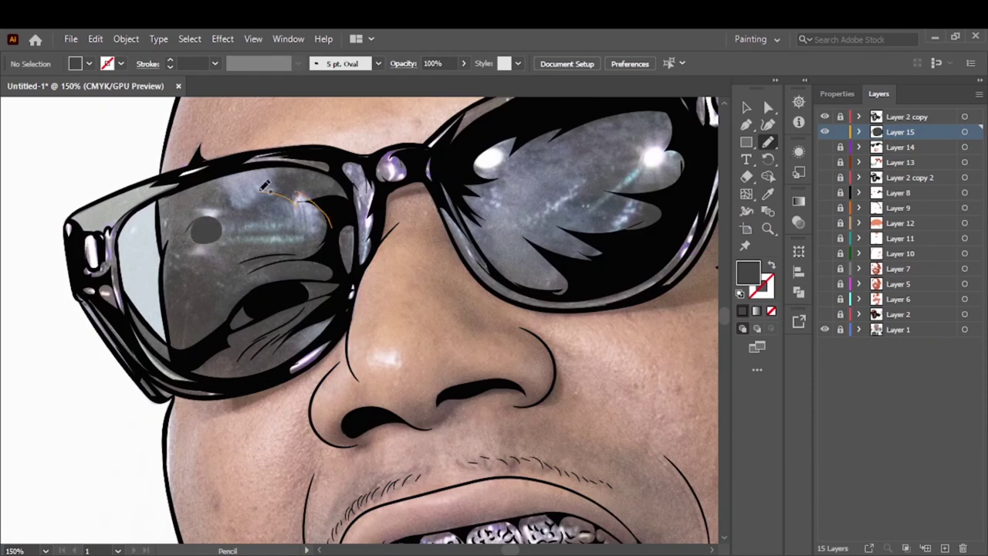
{"action": "left_click_drag", "start_coordinate": [263, 189], "coordinate": [356, 226]}
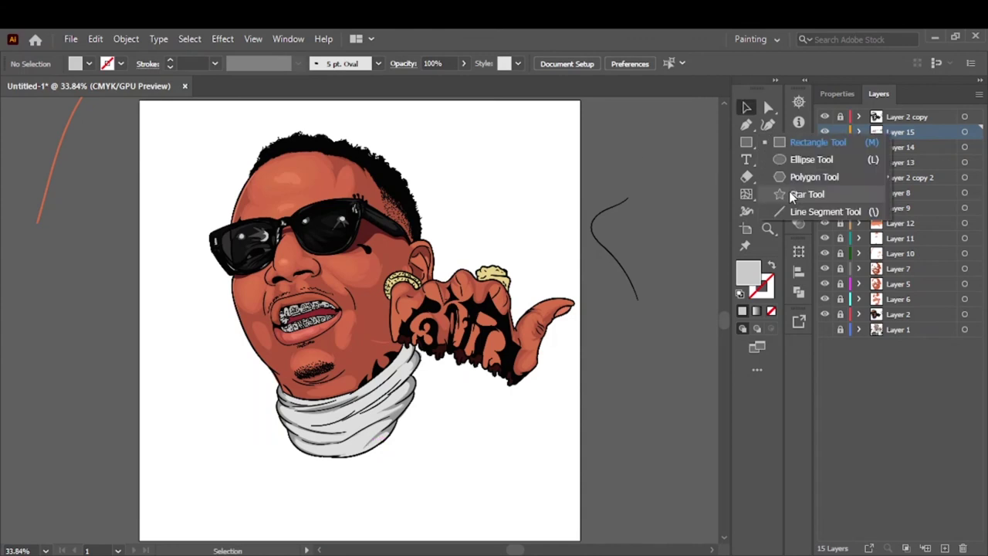
Draw white four-point sparkle stars with the Star tool
{"action": "left_click_drag", "start_coordinate": [746, 142], "coordinate": [778, 177]}
{"action": "left_click", "coordinate": [945, 547]}
{"action": "mouse_move", "coordinate": [618, 309]}
{"action": "left_mouse_down"}
{"action": "mouse_move", "coordinate": [641, 370]}
{"action": "mouse_move", "coordinate": [698, 390]}
{"action": "left_mouse_up"}
{"action": "left_click_drag", "start_coordinate": [398, 312], "coordinate": [506, 305]}
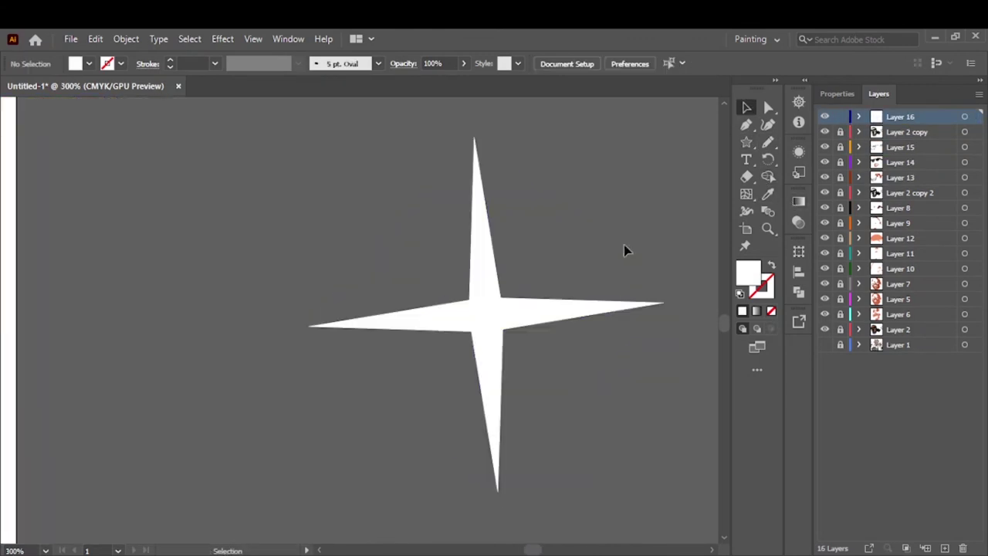
Add a small white circle with Gaussian Blur as a soft glow over the star's centre
{"action": "key", "text": "l"}
{"action": "left_click_drag", "start_coordinate": [552, 199], "coordinate": [601, 247]}
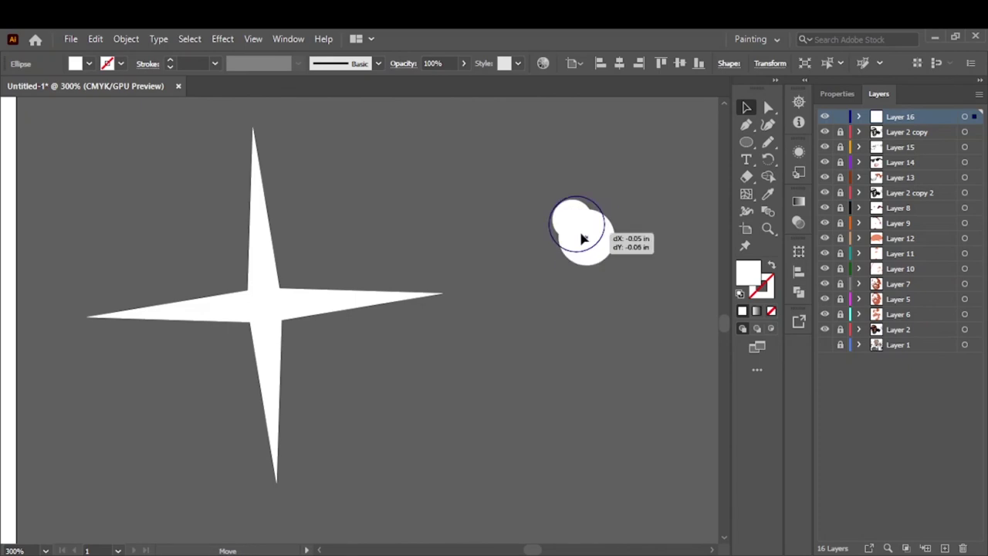
{"action": "left_click", "coordinate": [222, 38]}
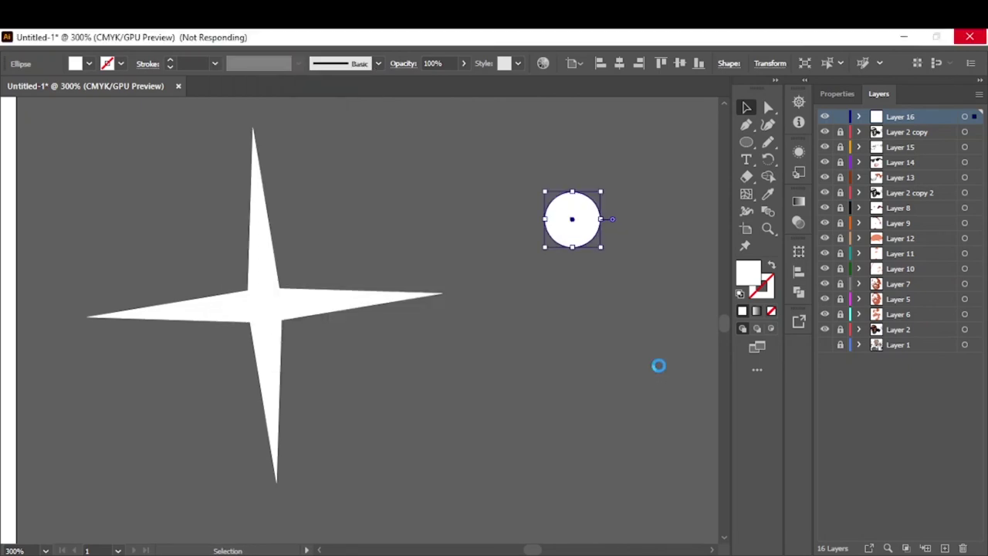
{"action": "left_click", "coordinate": [739, 270]}
{"action": "left_click_drag", "start_coordinate": [572, 223], "coordinate": [265, 307]}
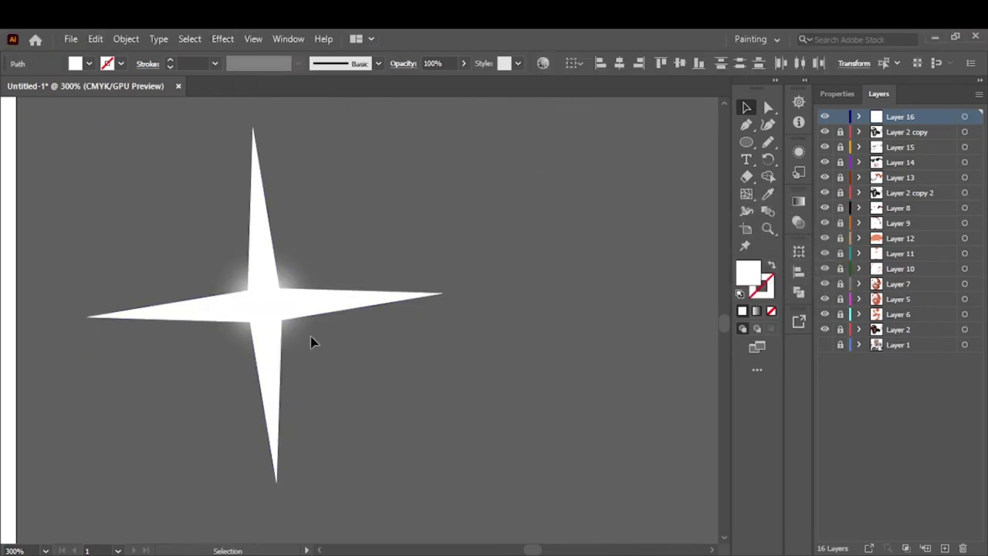
{"action": "key", "text": "ctrl+z"}
{"action": "mouse_move", "coordinate": [601, 247]}
{"action": "left_mouse_down"}
{"action": "mouse_move", "coordinate": [657, 308]}
{"action": "mouse_move", "coordinate": [266, 303]}
{"action": "left_mouse_up"}
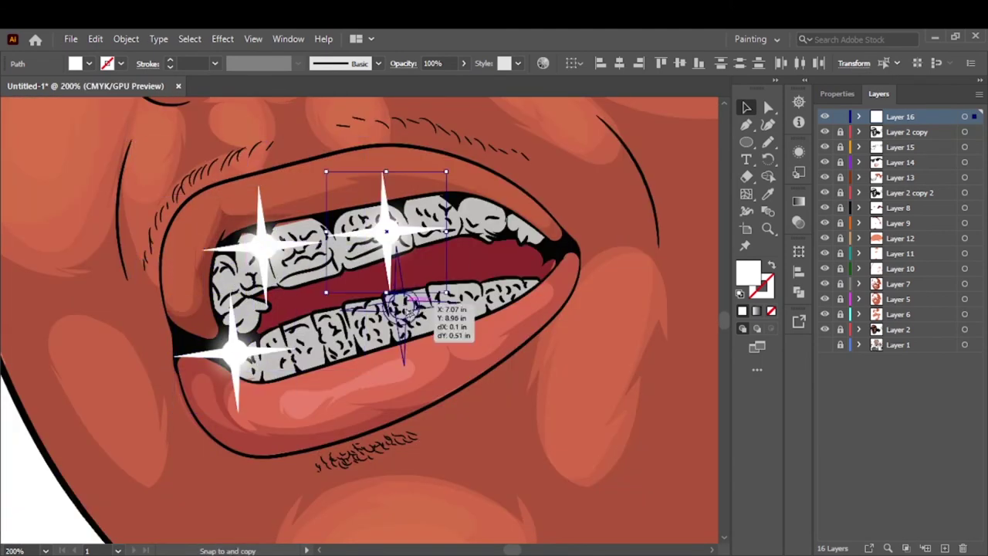
Place sparkle copies on the teeth, moving one copy onto the pasteboard
{"action": "mouse_move", "coordinate": [402, 307]}
{"action": "left_mouse_down"}
{"action": "mouse_move", "coordinate": [453, 309]}
{"action": "mouse_move", "coordinate": [512, 254]}
{"action": "left_mouse_up"}
{"action": "scroll", "coordinate": [623, 342], "scroll_direction": "down", "scroll_amount": 3}
{"action": "scroll", "coordinate": [97, 351], "scroll_direction": "up", "scroll_amount": 1}
{"action": "left_click_drag", "start_coordinate": [97, 352], "coordinate": [542, 332]}
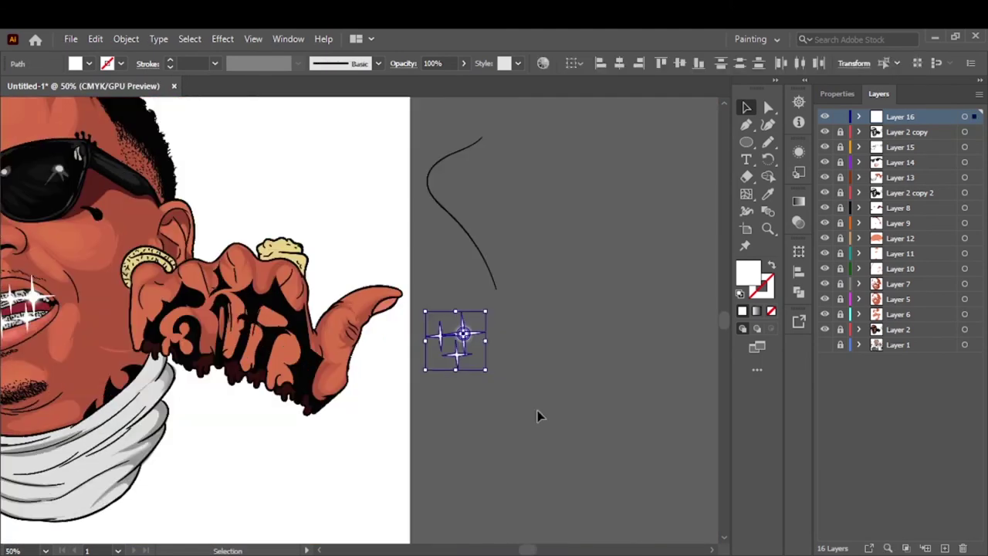
{"action": "scroll", "coordinate": [536, 415], "scroll_direction": "up", "scroll_amount": 3}
{"action": "scroll", "coordinate": [452, 389], "scroll_direction": "up", "scroll_amount": 3}
{"action": "scroll", "coordinate": [579, 287], "scroll_direction": "up", "scroll_amount": 2}
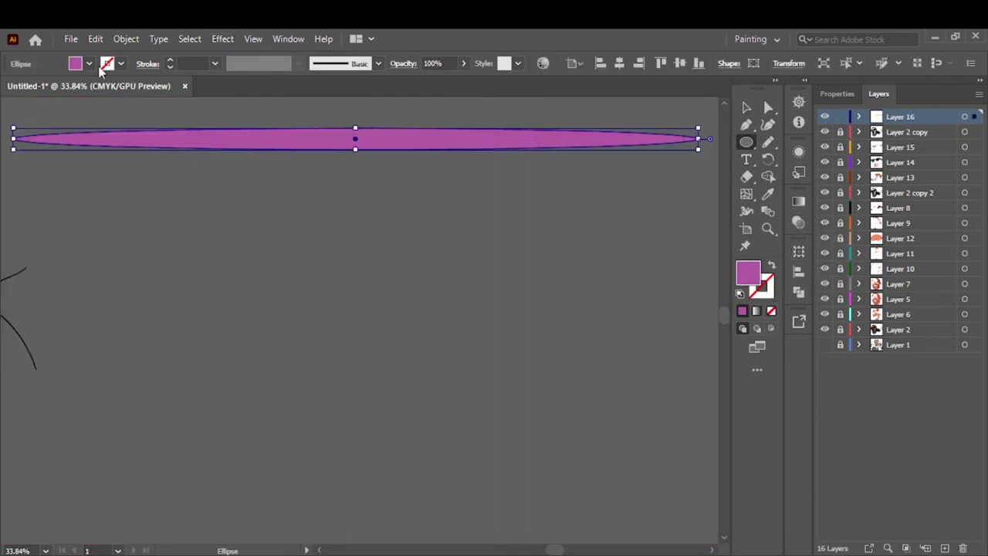
Add a middle stop to the ellipse's linear gradient and set the stop colours
{"action": "left_click", "coordinate": [689, 312]}
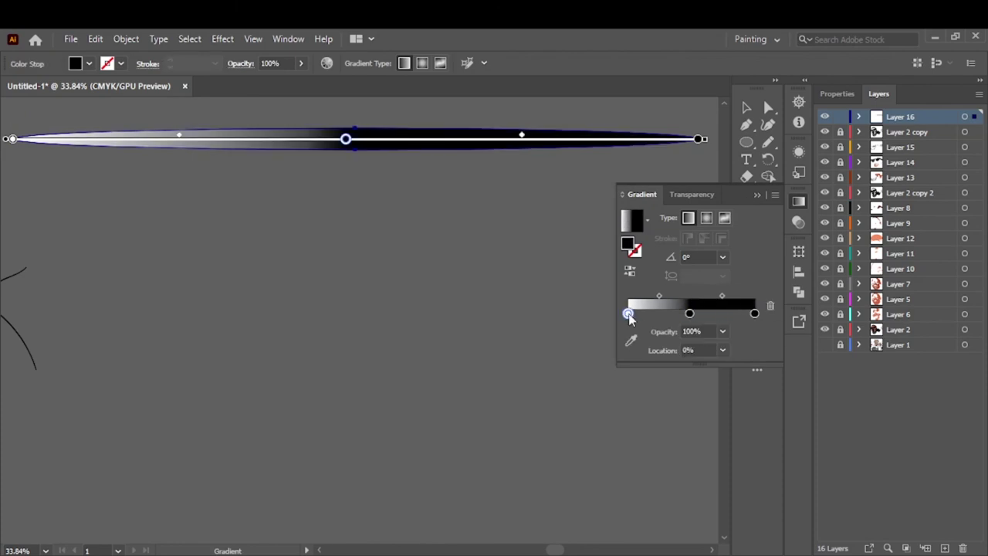
{"action": "double_click", "coordinate": [687, 311]}
{"action": "left_click", "coordinate": [631, 313]}
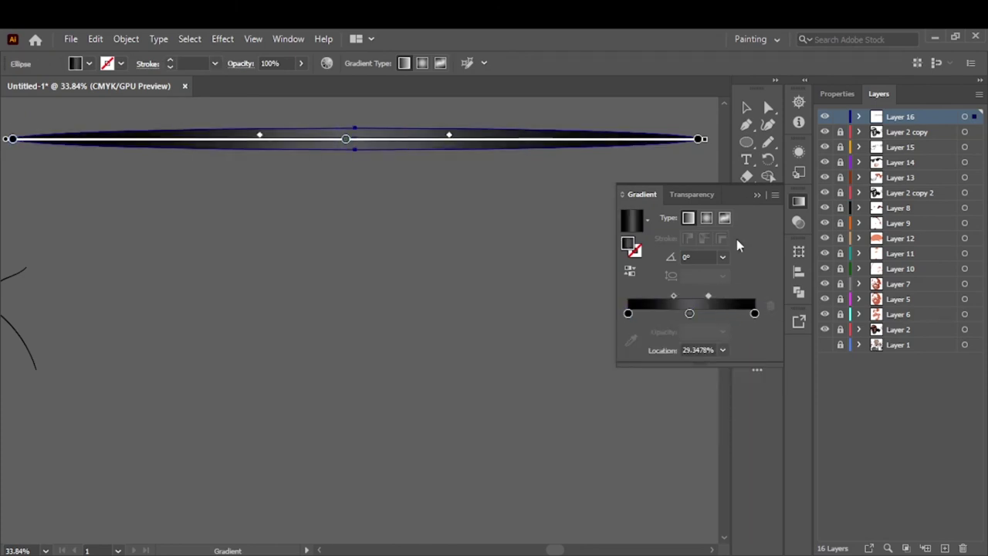
Paint a small curved stroke on the forehead hairline with a 0.5 pt, 3 pt Oval brush
{"action": "left_click", "coordinate": [769, 142]}
{"action": "left_click_drag", "start_coordinate": [280, 291], "coordinate": [435, 236]}
{"action": "left_click", "coordinate": [377, 63]}
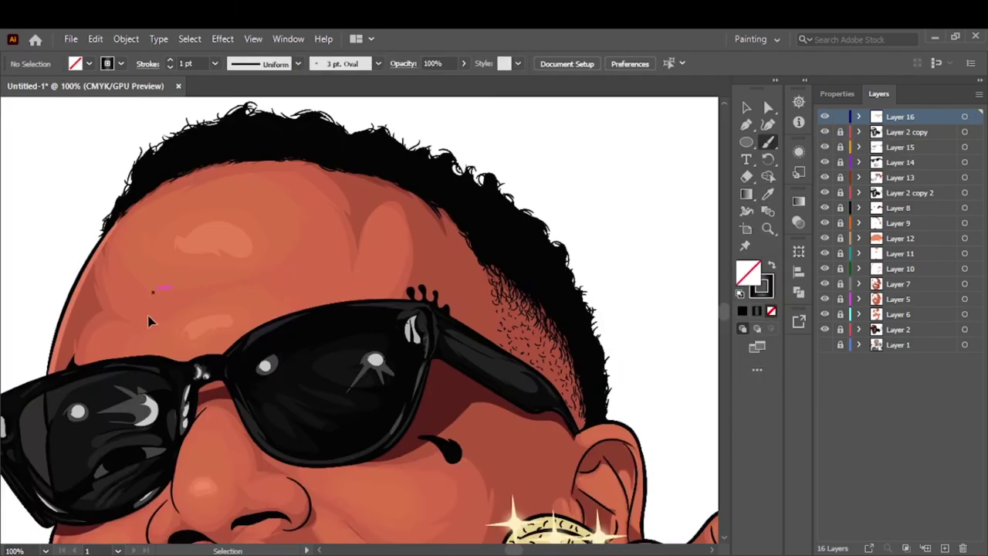
{"action": "key", "text": "ctrl+plus"}
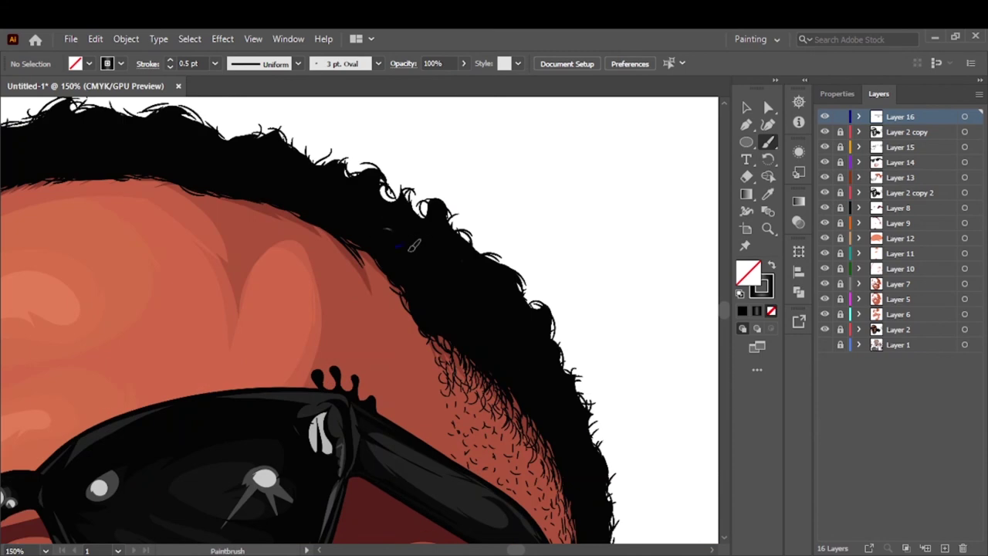
{"action": "key", "text": "ctrl+minus"}
{"action": "key", "text": "ctrl+minus"}
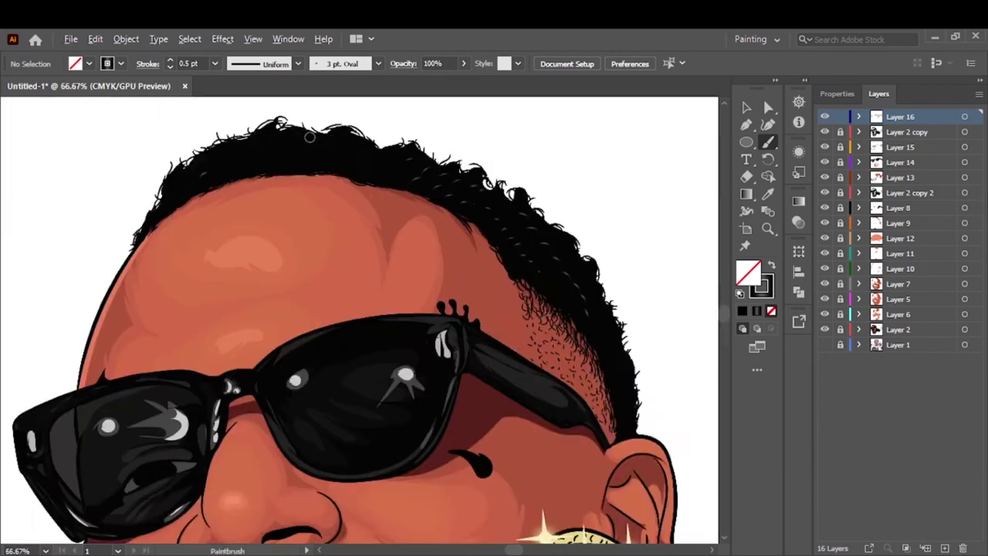
{"action": "key", "text": "ctrl+plus"}
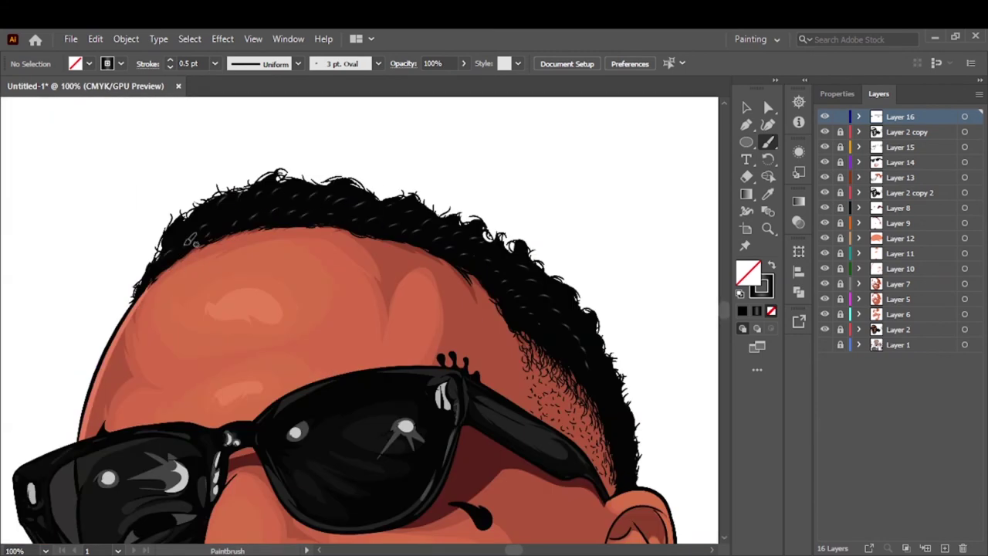